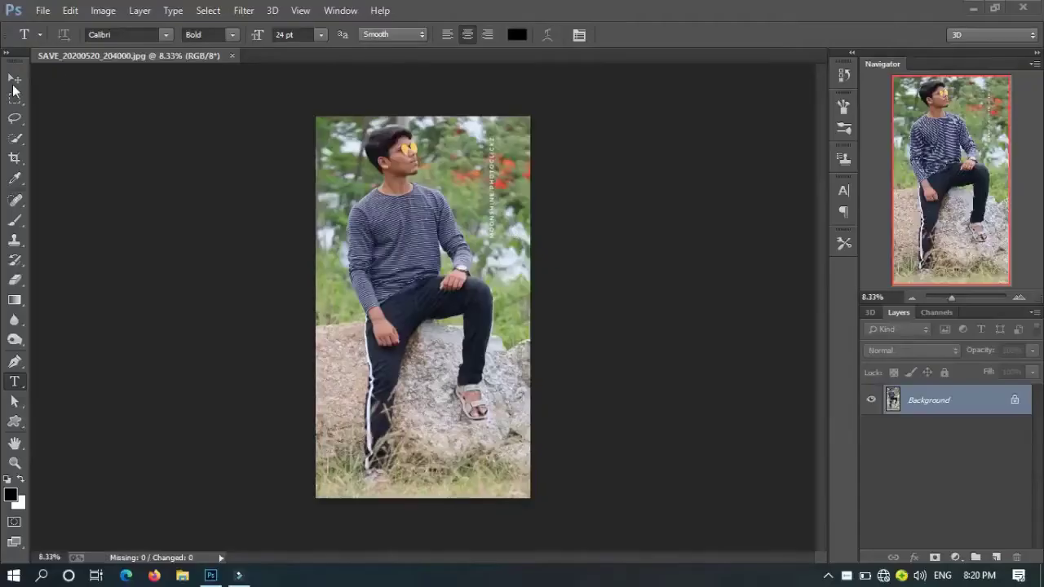
# Pick the Rectangular Marquee tool to select the vertical text
pyautogui.click(14, 96)
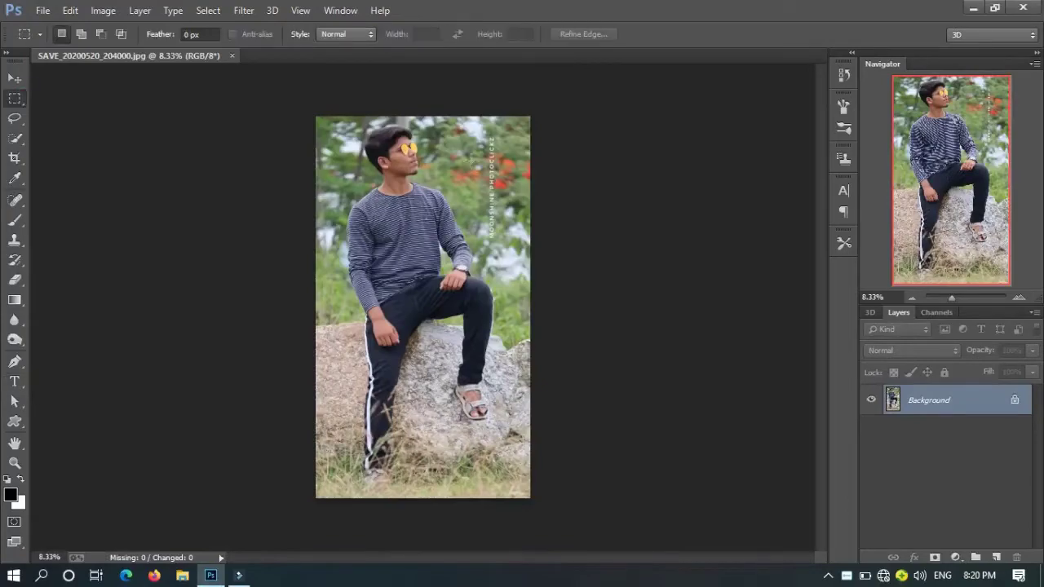
# Erase the vertical text with a Content-Aware fill, check the patch, and fit the photo on screen
pyautogui.hotkey('shift', 'F5')
pyautogui.click(606, 158)
pyautogui.hotkey('ctrl', 'd')
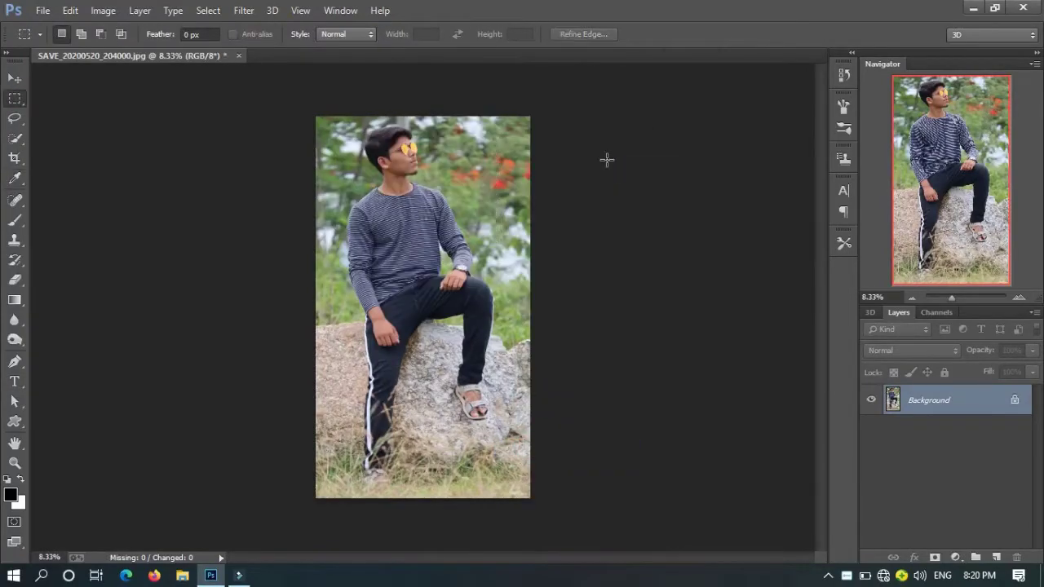
pyautogui.scroll(4, 323, 337)
pyautogui.scroll(1, 457, 263)
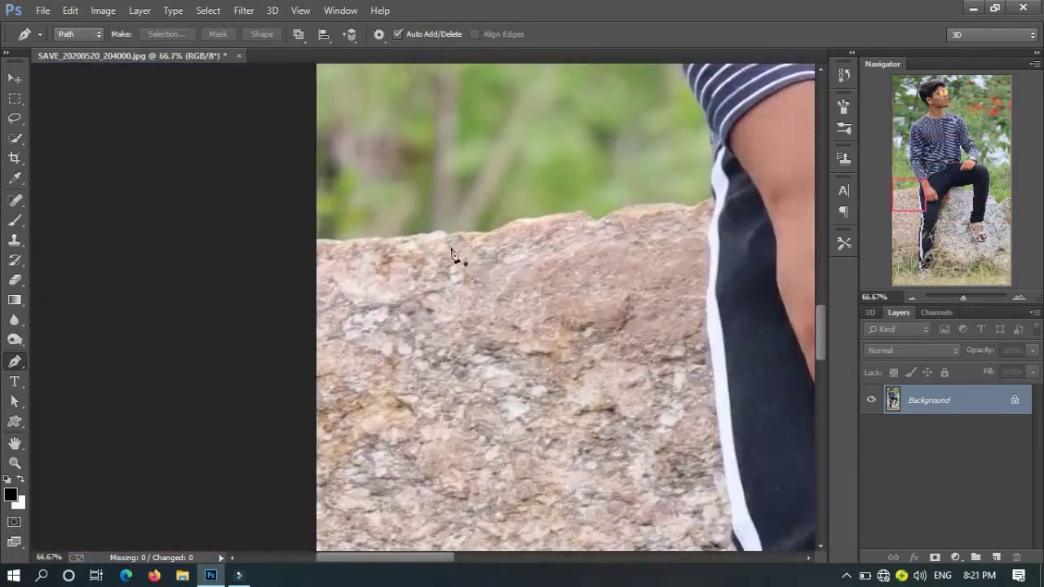
pyautogui.scroll(1, 455, 252)
pyautogui.scroll(1, 452, 254)
pyautogui.scroll(1, 454, 252)
pyautogui.scroll(-1, 495, 369)
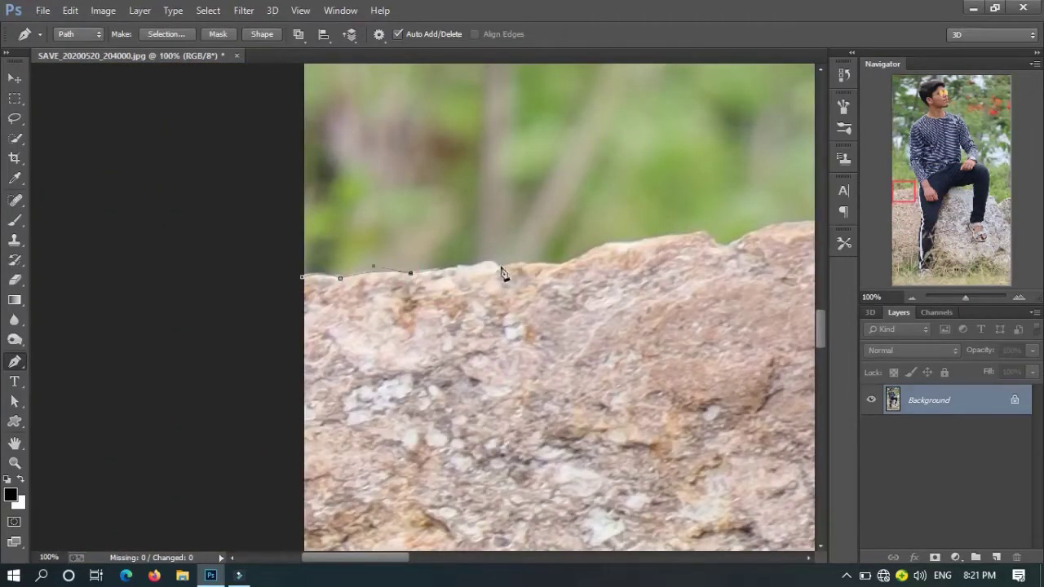
pyautogui.hotkey('ctrl', '0')
pyautogui.press('w')
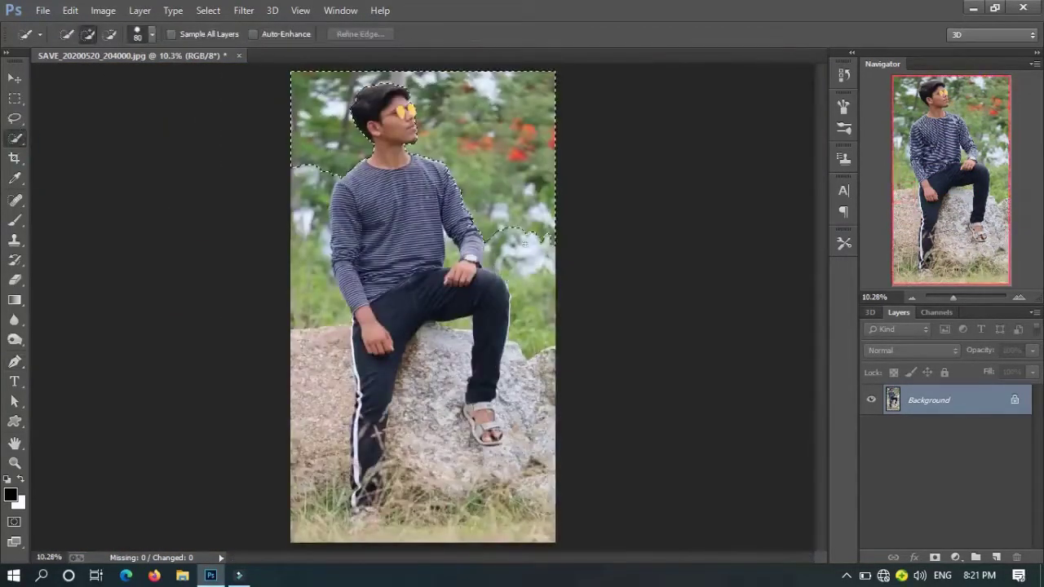
# Quick-select the green background around the boy, trim back from the arm, and test-fill it
pyautogui.moveTo(525, 283); pyautogui.dragTo(527, 229)
pyautogui.moveTo(304, 222); pyautogui.dragTo(302, 272)
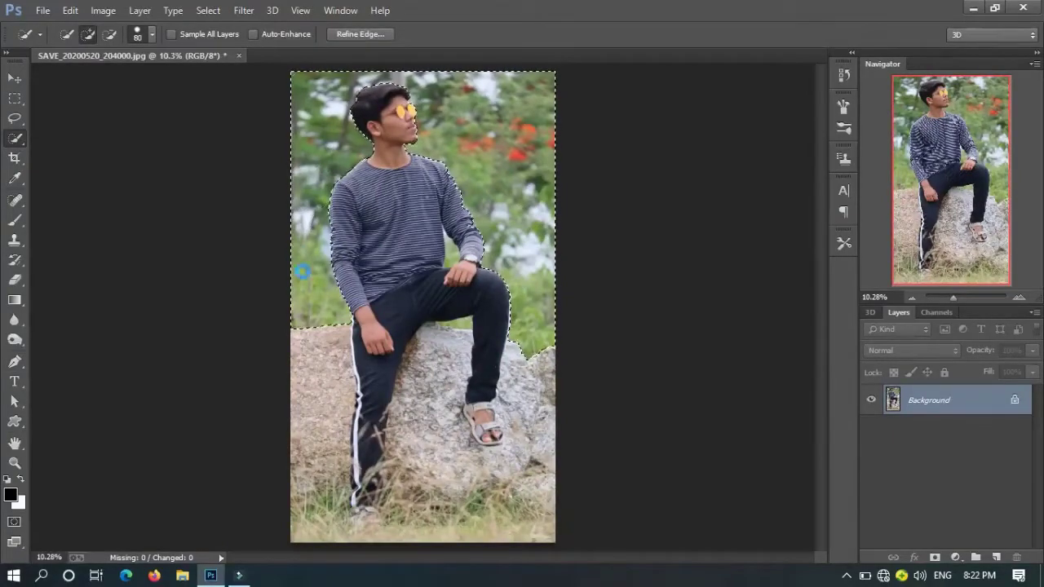
pyautogui.keyDown('alt'); pyautogui.moveTo(463, 230); pyautogui.dragTo(458, 239); pyautogui.keyUp('alt')
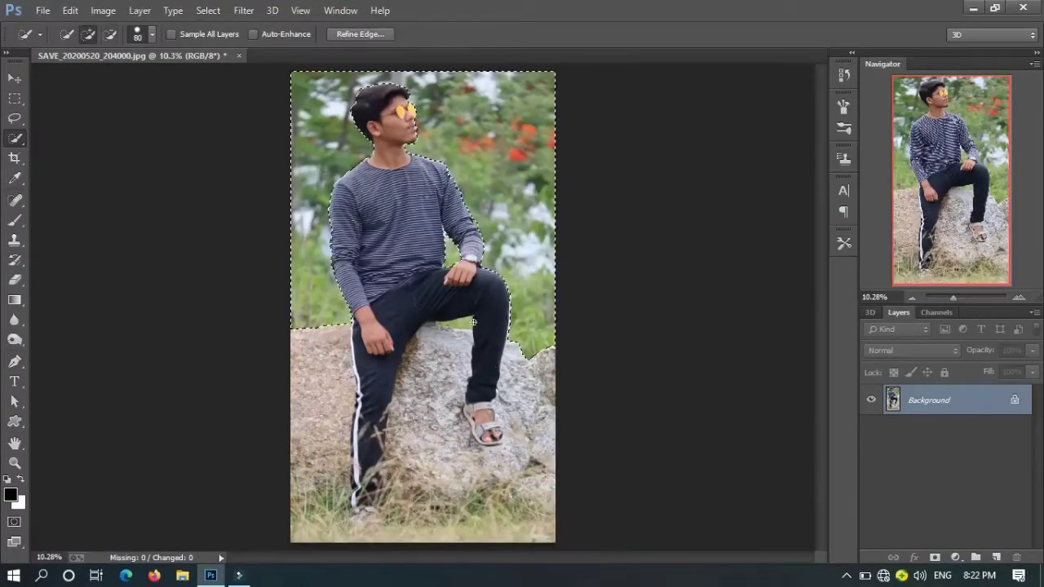
pyautogui.scroll(4, 465, 256)
pyautogui.scroll(2, 464, 256)
pyautogui.press('Delete')
pyautogui.hotkey('ctrl', 'z')
# At 200% with a smaller brush, refine the selection along the sleeve, wrist and upper arm
pyautogui.hotkey('ctrl', '+')
pyautogui.hotkey('ctrl', '+')
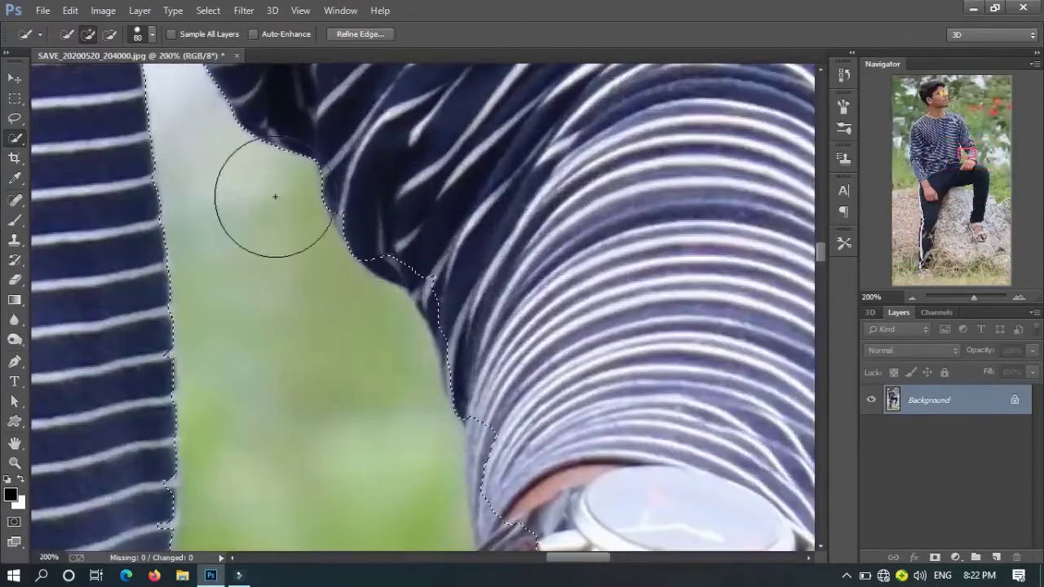
pyautogui.press('[')
pyautogui.press('[')
pyautogui.press('[')
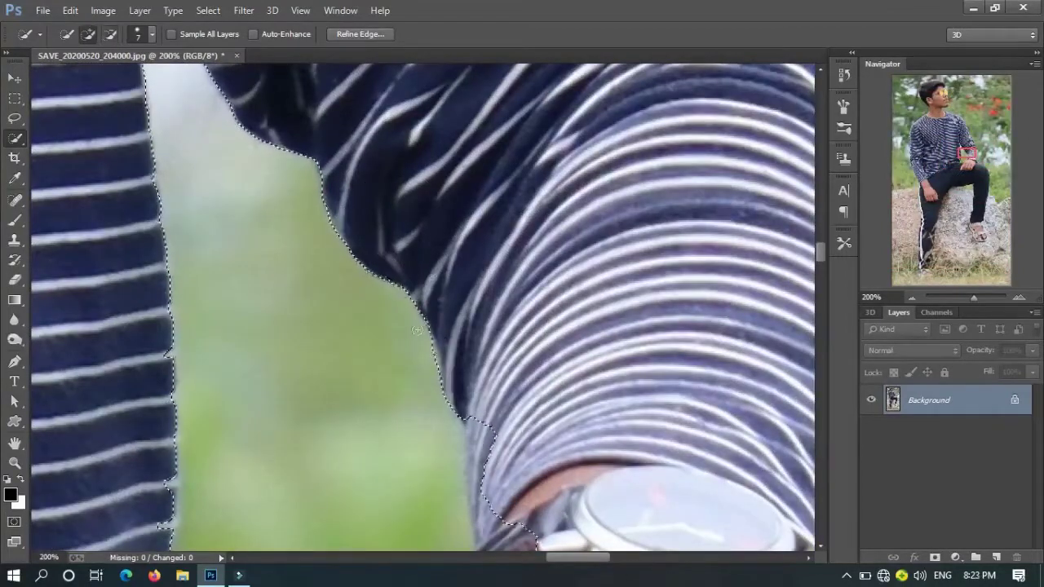
pyautogui.scroll(-3, 479, 289)
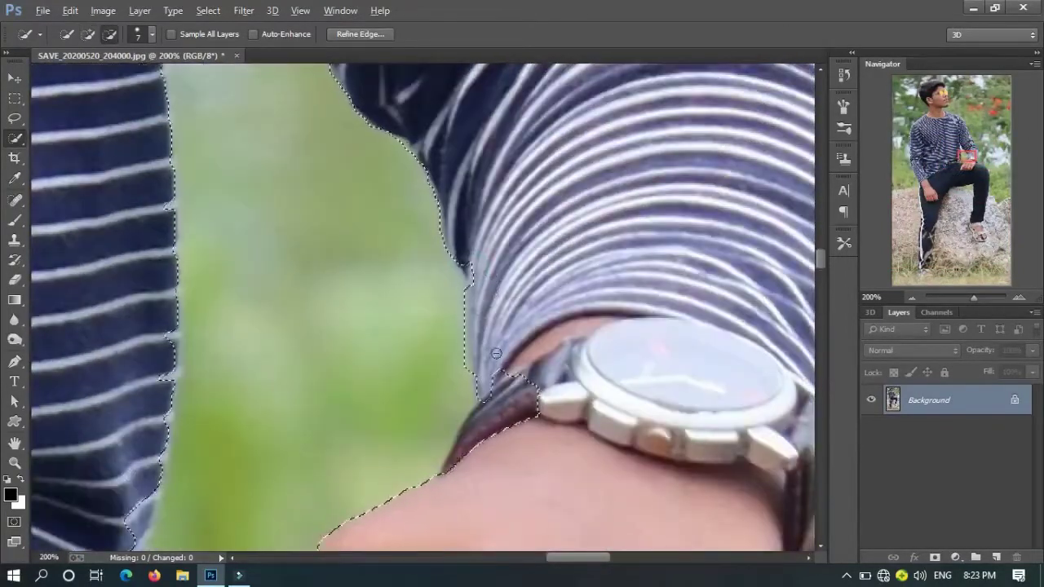
pyautogui.moveTo(478, 288)
pyautogui.mouseDown()
pyautogui.moveTo(560, 187)
pyautogui.moveTo(557, 278)
pyautogui.moveTo(442, 330)
pyautogui.mouseUp()
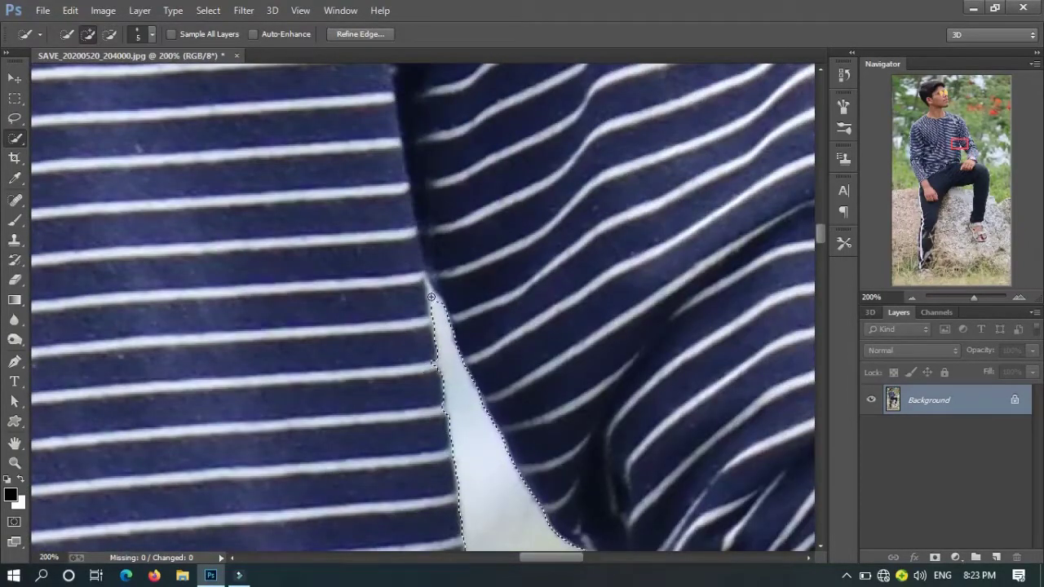
pyautogui.moveTo(447, 244); pyautogui.dragTo(413, 172)
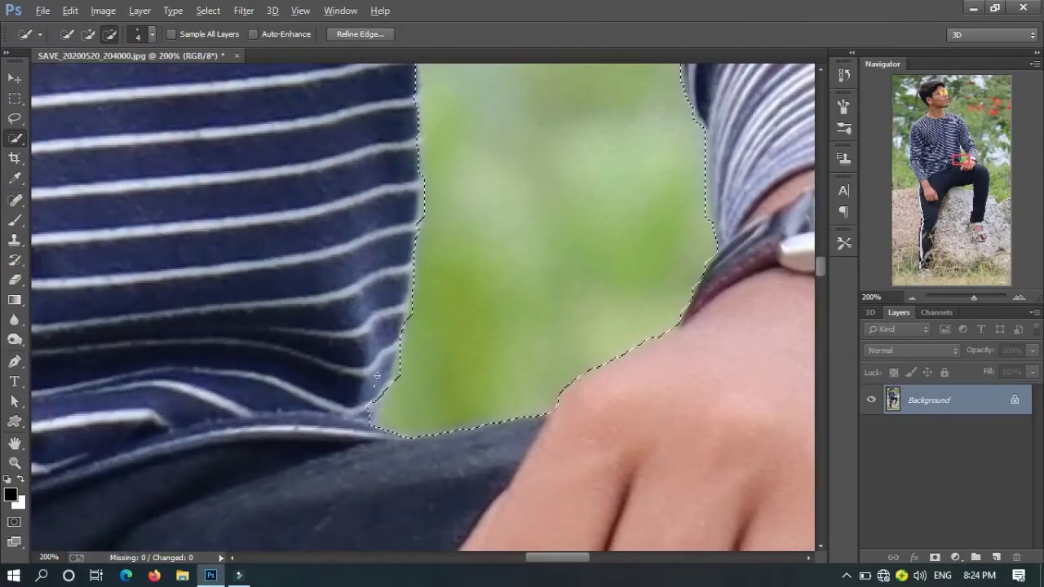
pyautogui.moveTo(471, 361); pyautogui.dragTo(438, 439)
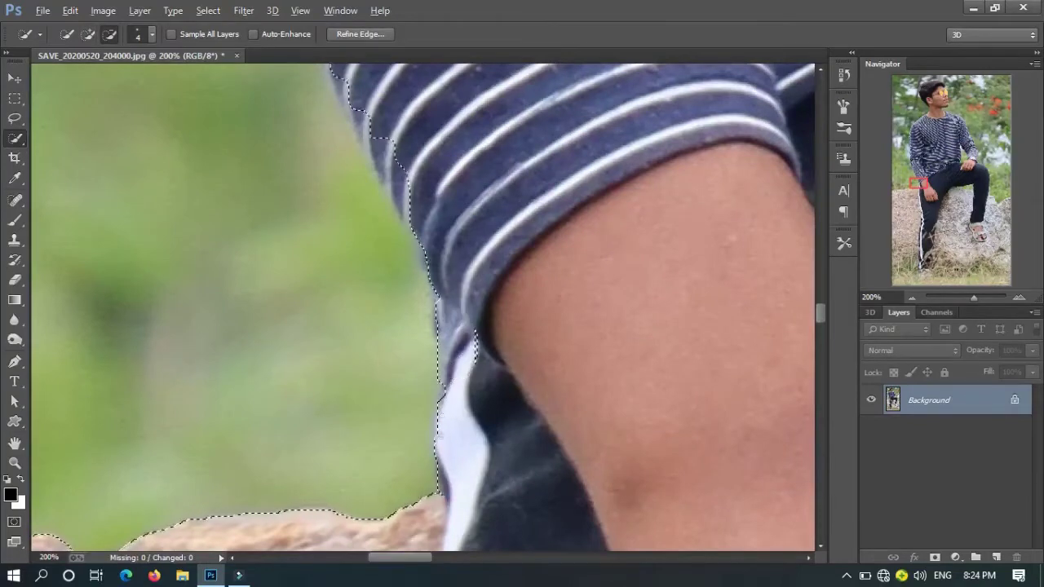
# Scroll along the sleeve edges to review the refined selection
pyautogui.scroll(3, 446, 386)
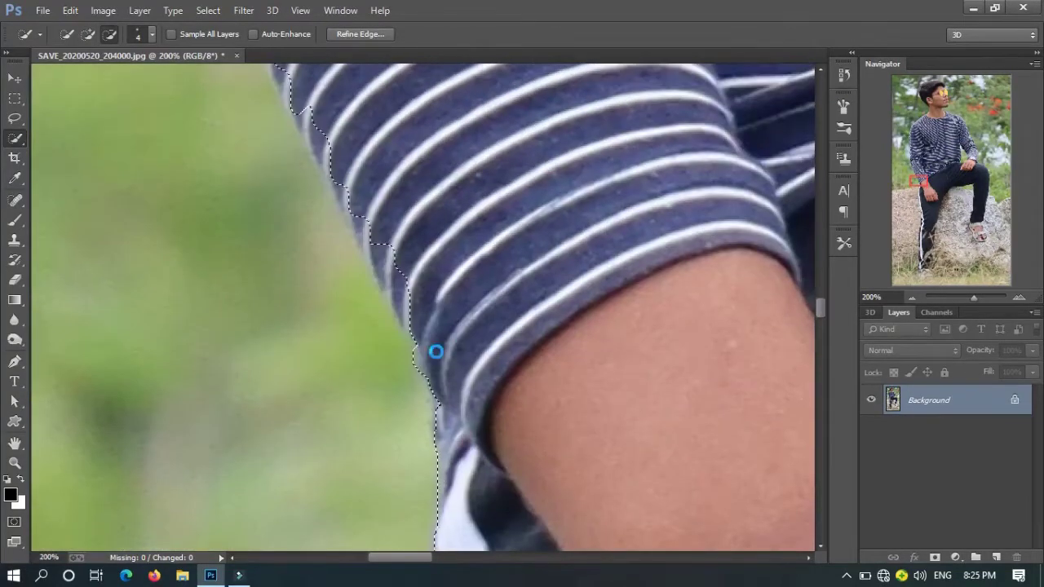
pyautogui.scroll(2, 439, 190)
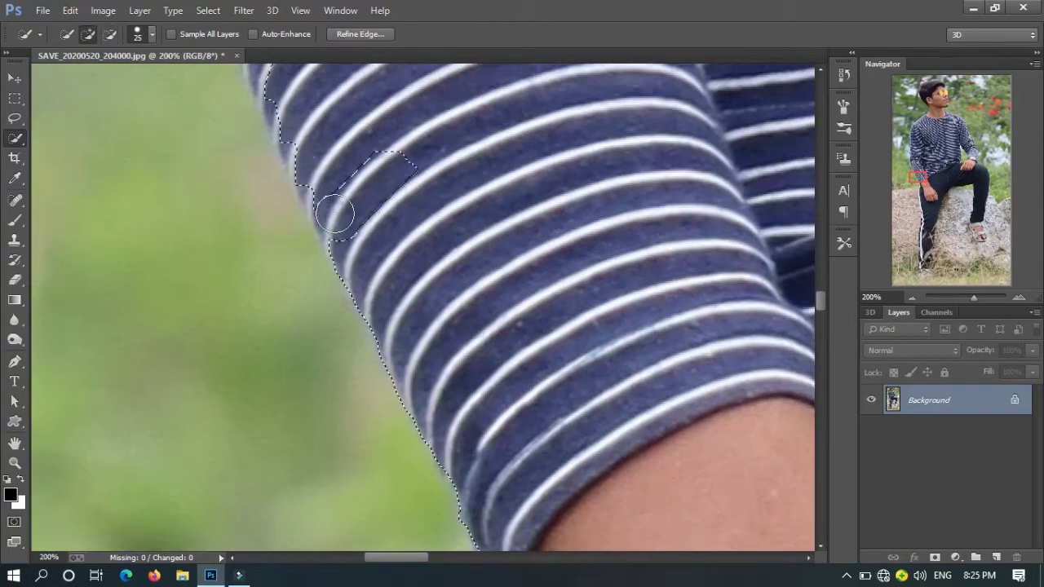
pyautogui.scroll(2, 441, 326)
pyautogui.scroll(2, 445, 405)
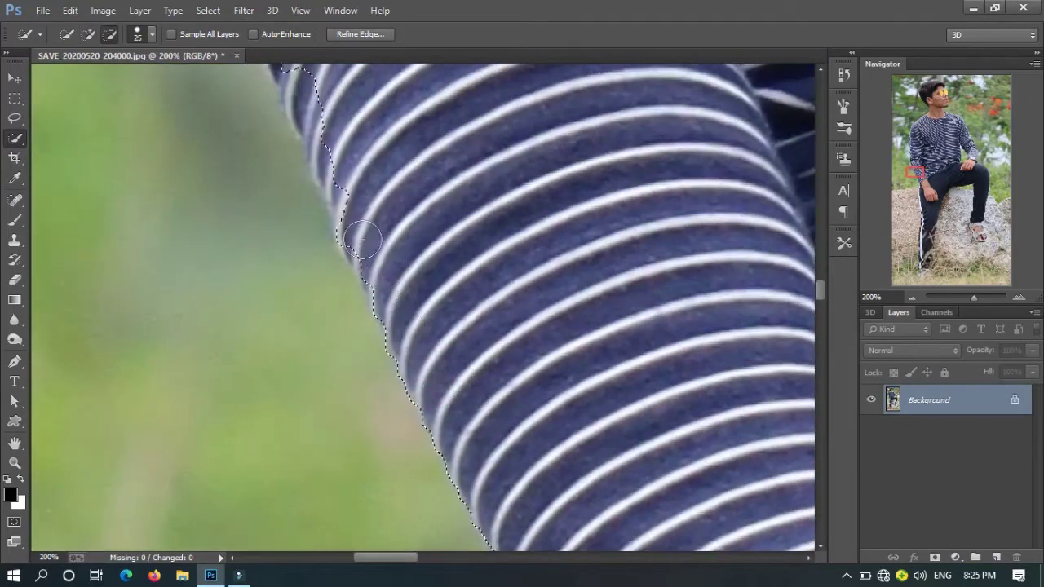
pyautogui.scroll(2, 433, 343)
pyautogui.scroll(2, 489, 320)
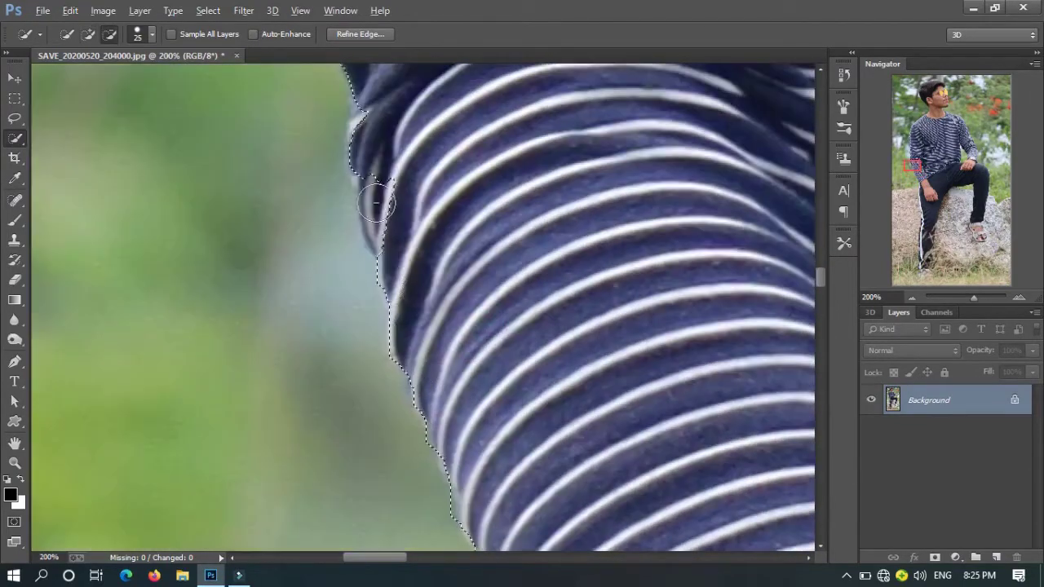
pyautogui.scroll(2, 422, 364)
pyautogui.scroll(2, 440, 296)
# Clean up the background selection along the sleeves with the Lasso
pyautogui.press('l')
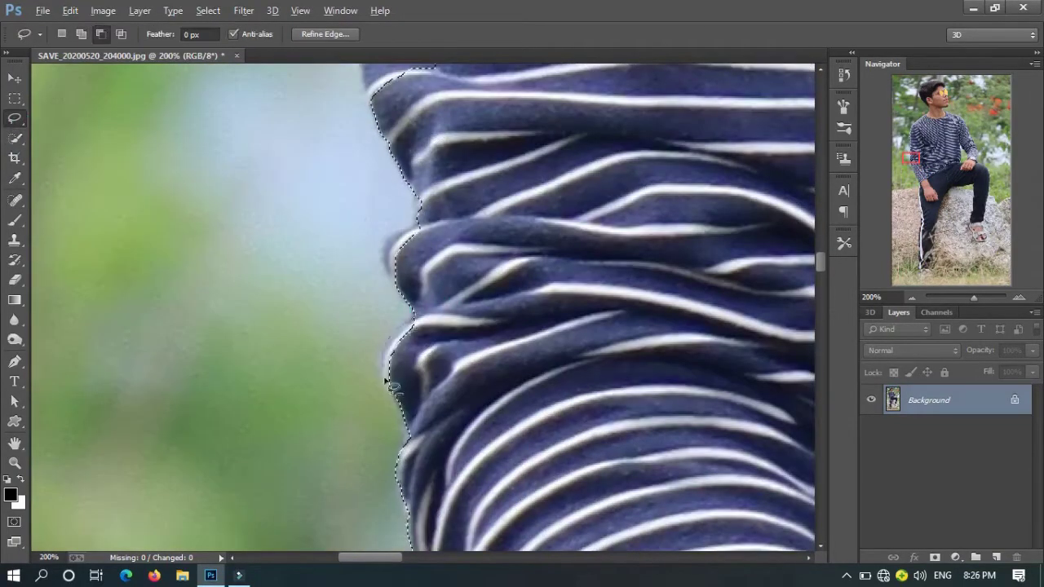
pyautogui.scroll(-2, 387, 381)
pyautogui.scroll(-3, 424, 293)
pyautogui.scroll(-2, 465, 205)
pyautogui.scroll(-2, 458, 193)
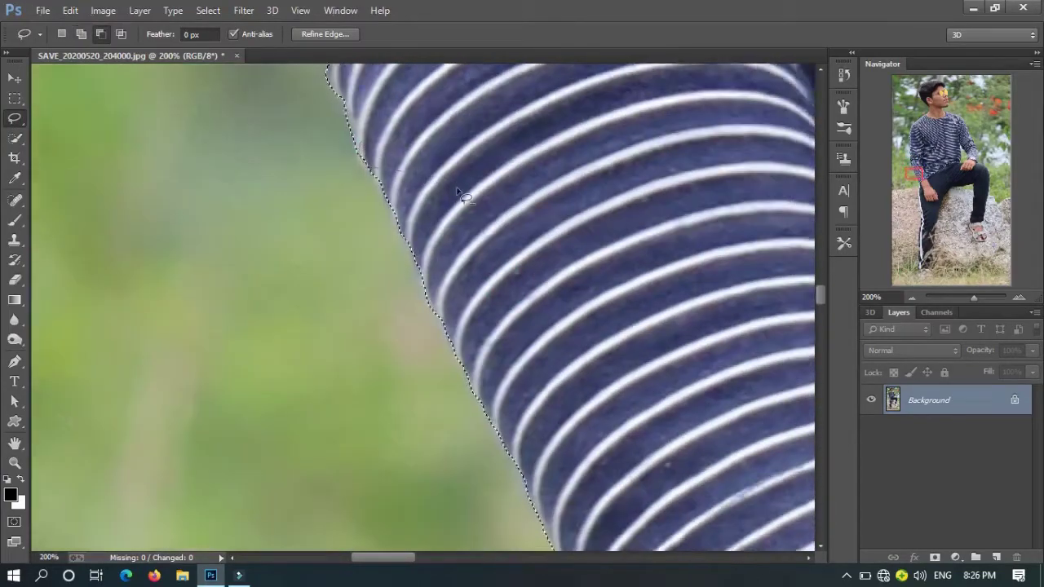
pyautogui.scroll(-2, 458, 193)
pyautogui.scroll(3, 484, 308)
pyautogui.scroll(2, 473, 407)
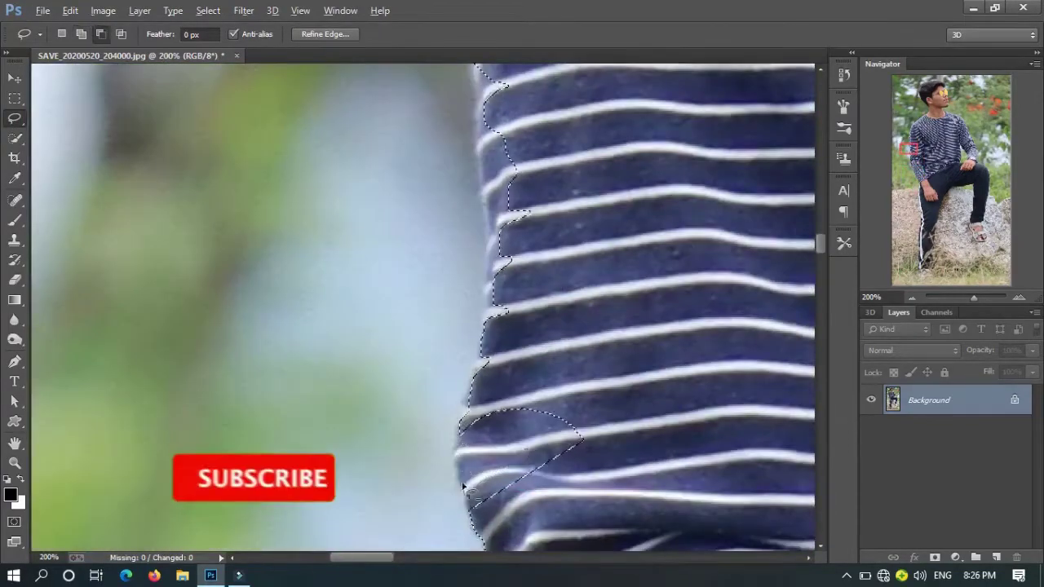
pyautogui.hscroll(2, 461, 481)
pyautogui.scroll(2, 458, 466)
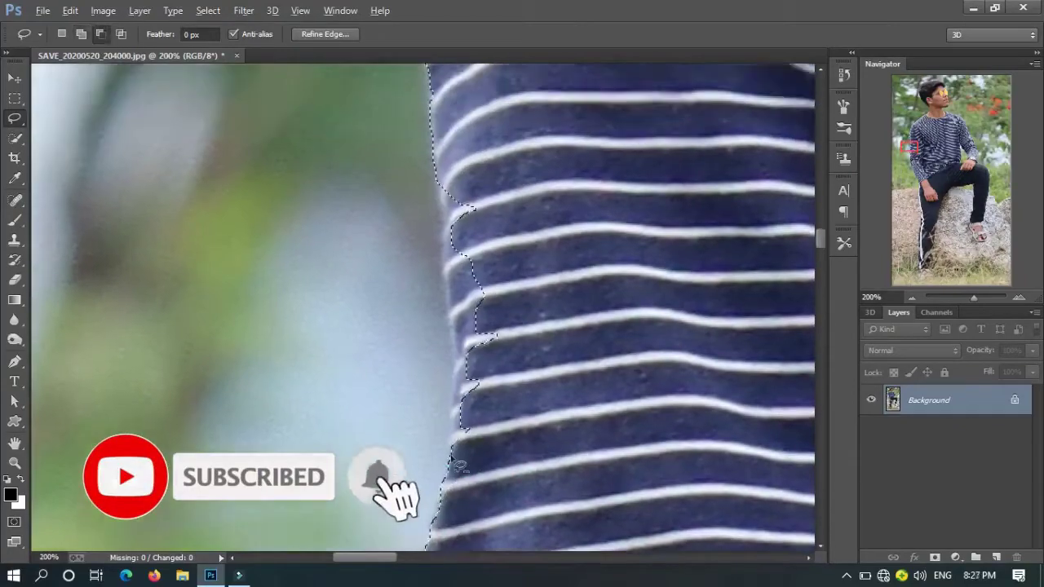
pyautogui.hscroll(2, 459, 465)
pyautogui.scroll(2, 459, 466)
pyautogui.scroll(3, 517, 312)
pyautogui.scroll(3, 517, 313)
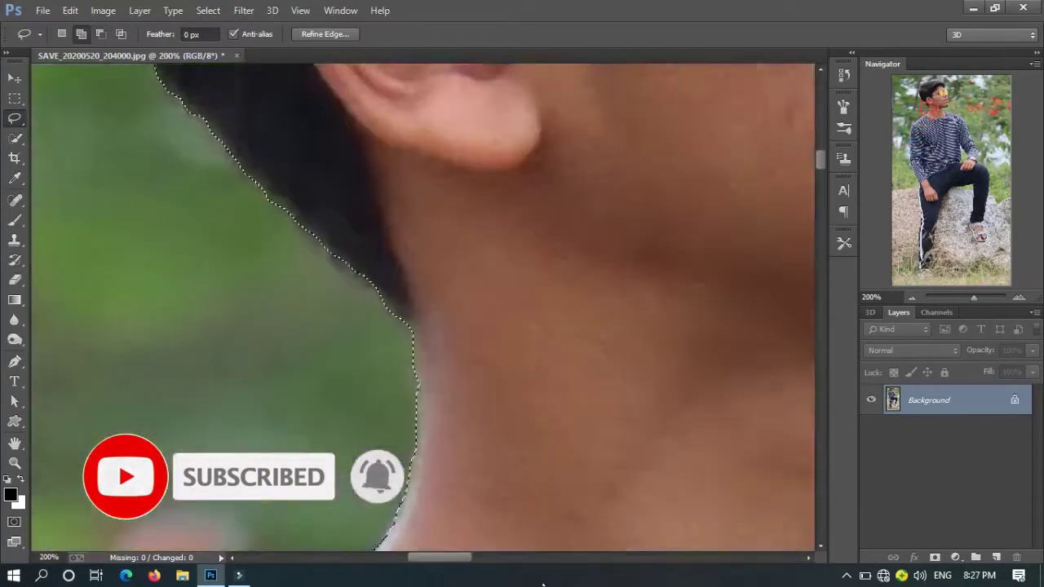
pyautogui.scroll(-3, 626, 330)
pyautogui.scroll(-1, 625, 330)
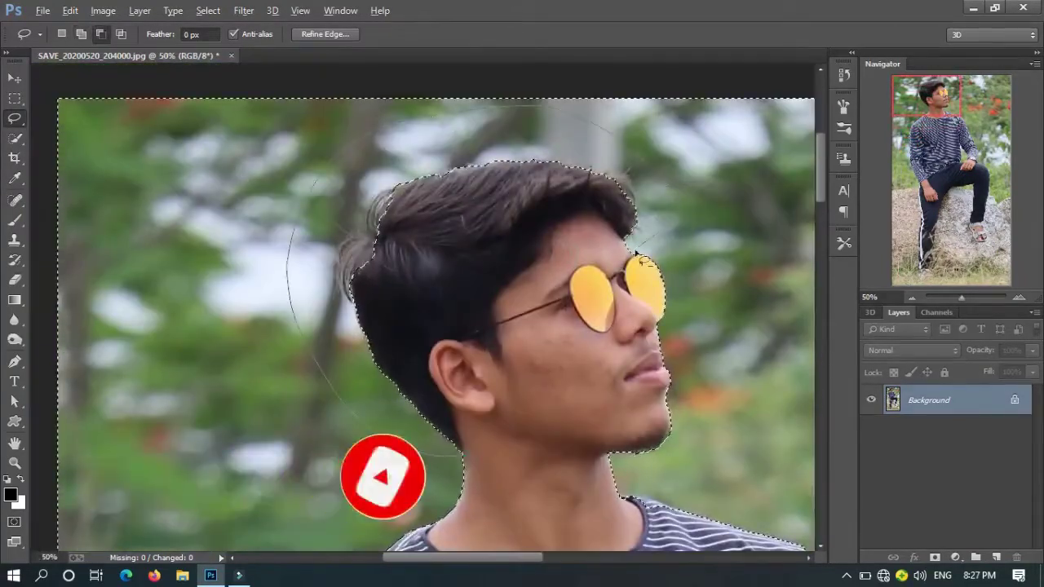
pyautogui.scroll(-2, 545, 345)
pyautogui.scroll(2, 527, 378)
# Add and subtract Lasso areas around the neck and shirt edge
pyautogui.moveTo(604, 472)
pyautogui.mouseDown()
pyautogui.moveTo(501, 432)
pyautogui.moveTo(375, 176)
pyautogui.mouseUp()
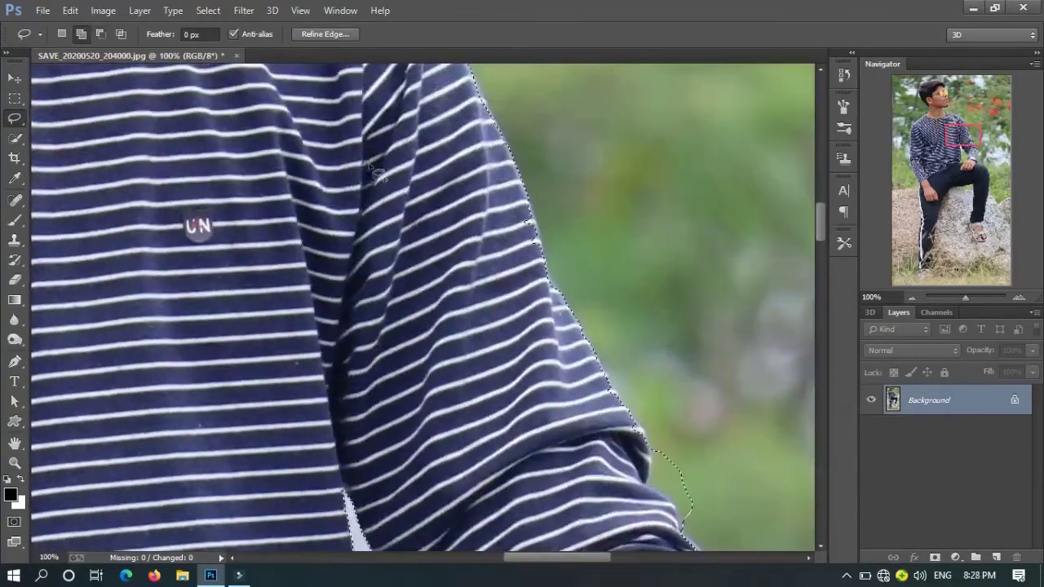
pyautogui.scroll(-2, 439, 187)
pyautogui.scroll(2, 562, 228)
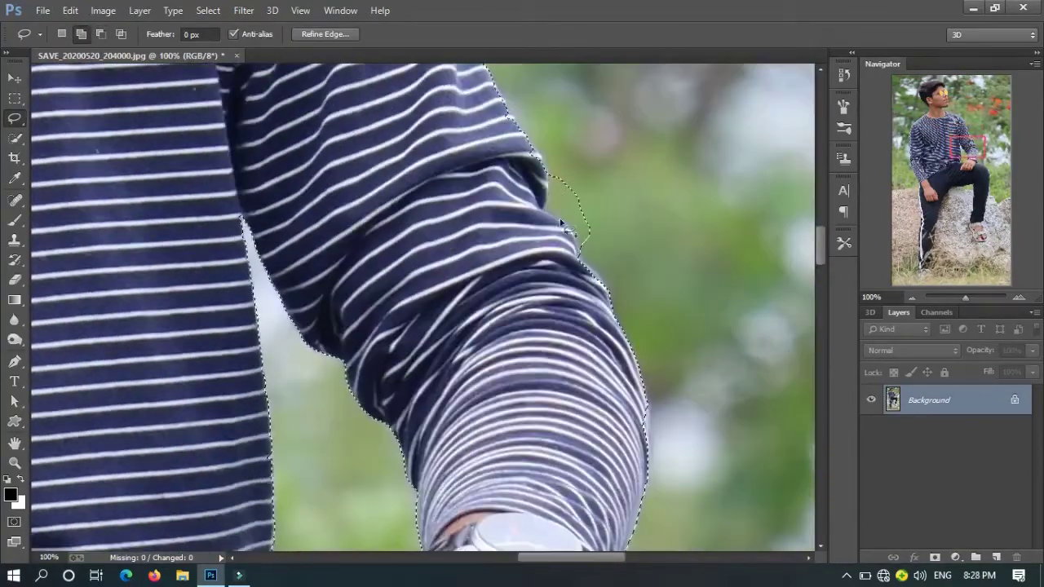
pyautogui.press('alt')
pyautogui.press('shift')
# Add the green gap between the legs and the rock to the selection
pyautogui.scroll(-3, 571, 281)
pyautogui.scroll(-3, 547, 277)
pyautogui.scroll(-3, 571, 309)
pyautogui.hscroll(3, 571, 310)
pyautogui.scroll(-2, 610, 342)
pyautogui.hscroll(2, 610, 343)
pyautogui.scroll(-2, 522, 277)
pyautogui.hscroll(1, 498, 212)
pyautogui.scroll(-3, 486, 238)
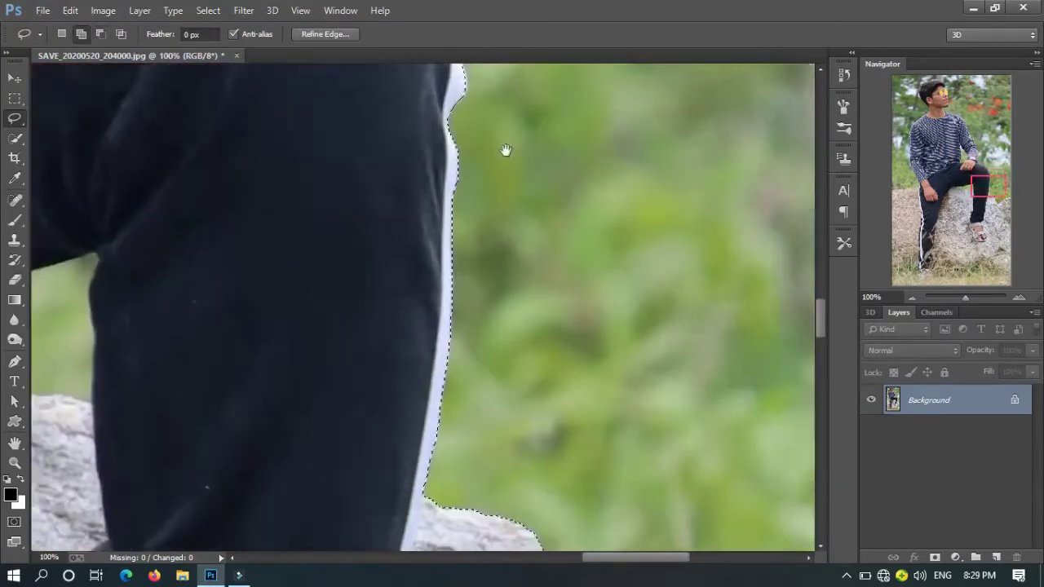
pyautogui.hscroll(5, 307, 380)
pyautogui.moveTo(389, 422); pyautogui.dragTo(325, 252)
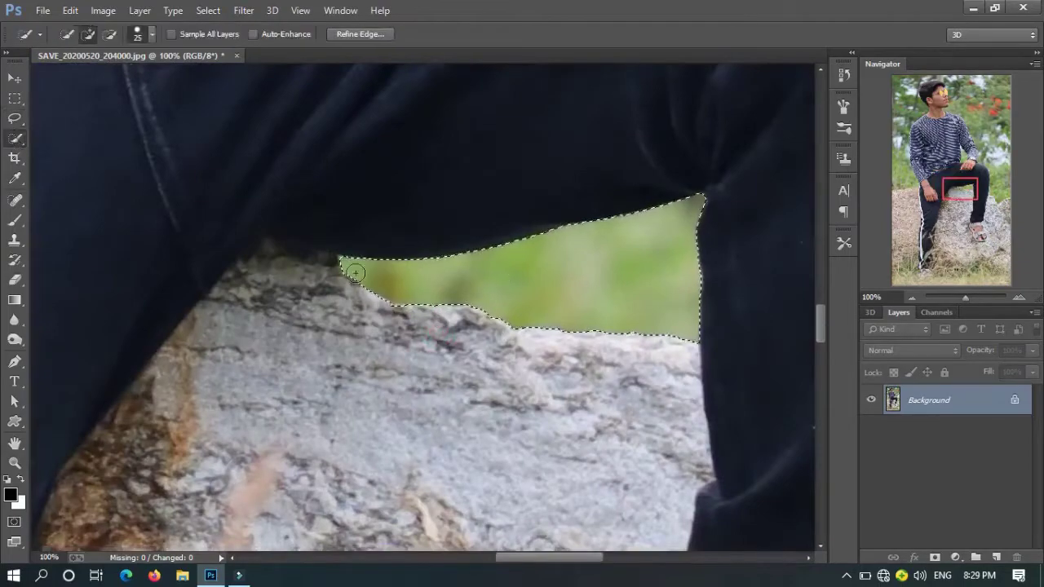
# Fit the image to screen, test a layer mask from the selection, then undo it
pyautogui.hotkey('ctrl', '0')
pyautogui.click(934, 557)
pyautogui.hotkey('ctrl', 'z')
# Brush Refine Radius along the boy's hair in Refine Edge, outputting to New Layer with Layer Mask
pyautogui.click(352, 34)
pyautogui.click(844, 436)
pyautogui.click(317, 33)
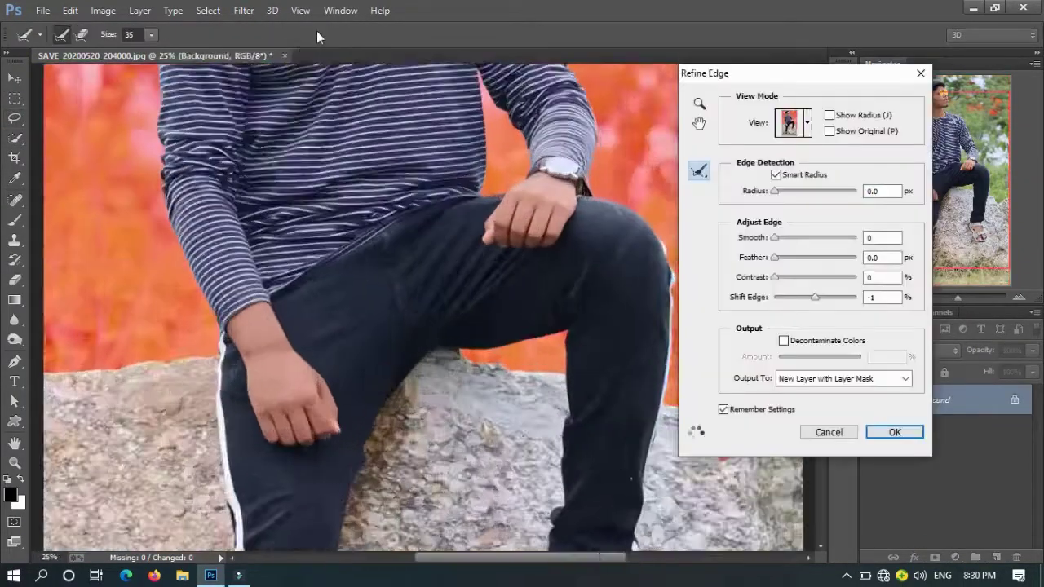
pyautogui.moveTo(380, 401); pyautogui.dragTo(313, 246)
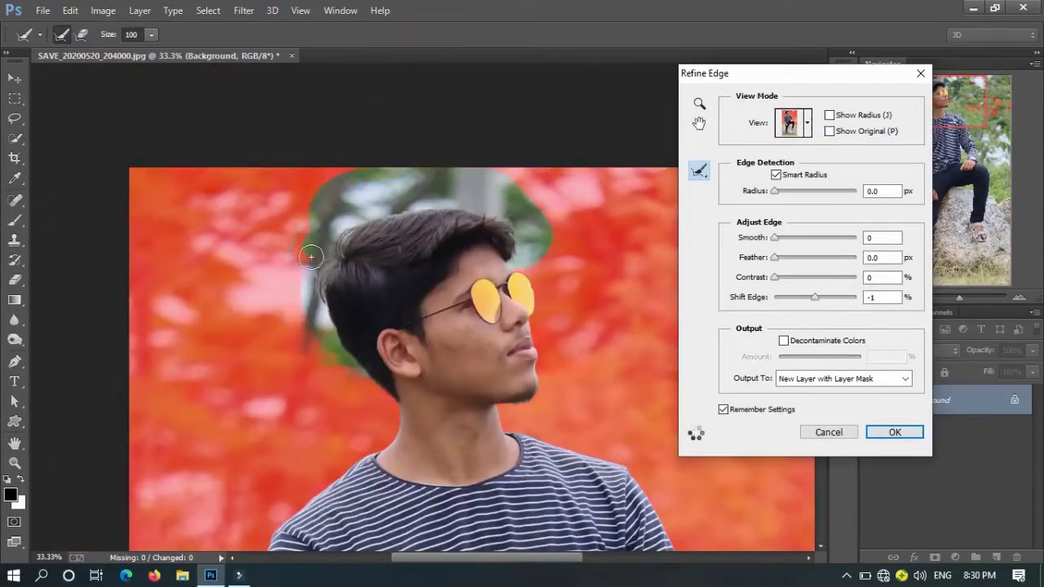
pyautogui.moveTo(349, 264); pyautogui.dragTo(367, 336)
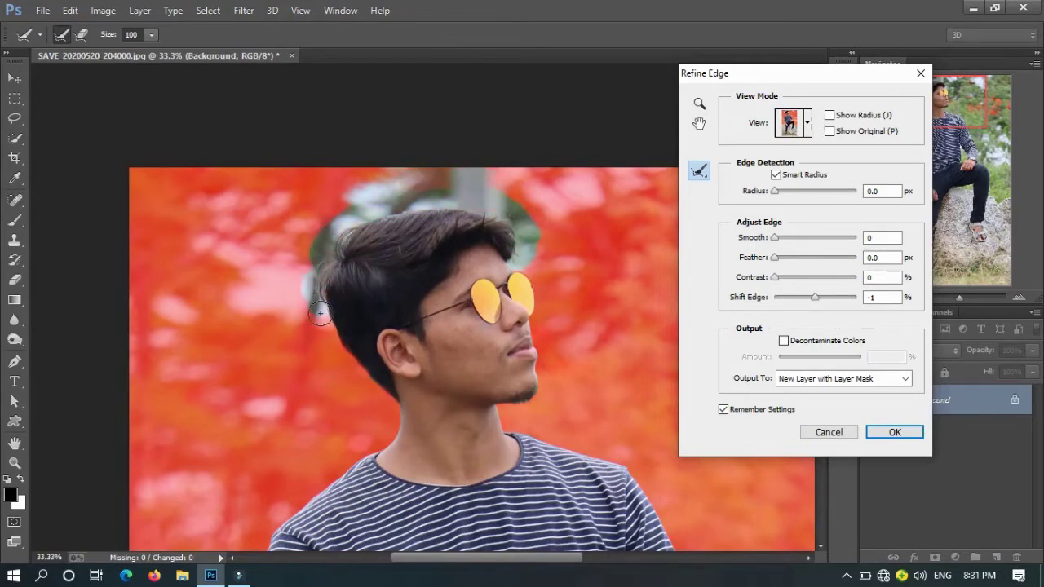
pyautogui.moveTo(319, 313); pyautogui.dragTo(327, 279)
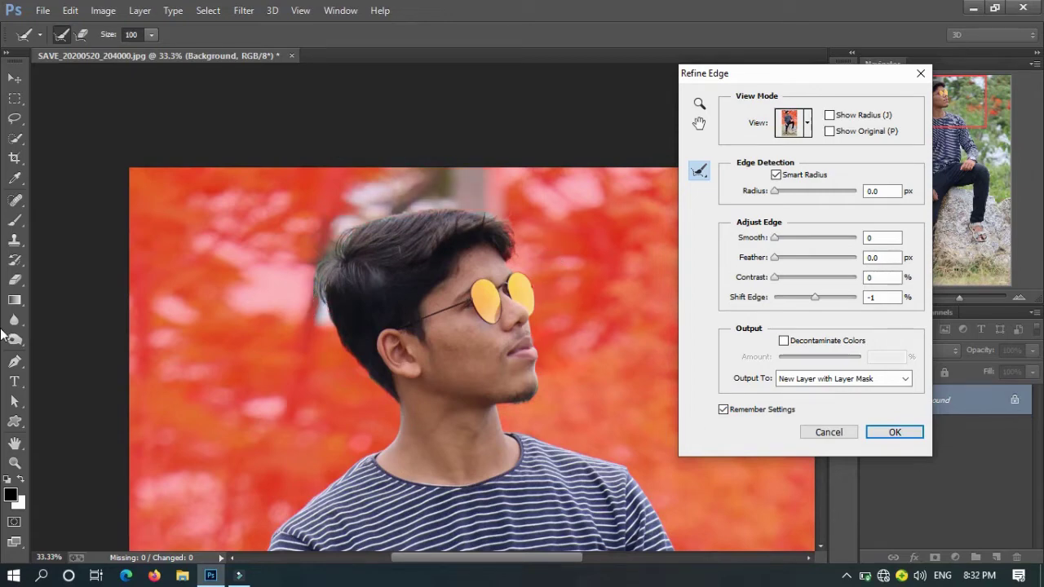
pyautogui.click(875, 431)
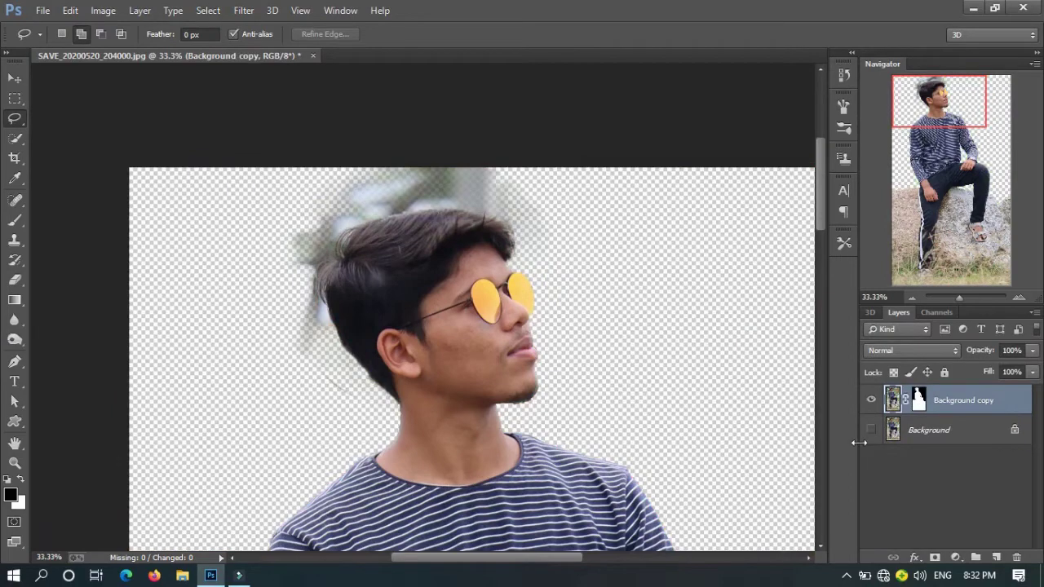
pyautogui.hotkey('ctrl', '+')
pyautogui.hotkey('ctrl', '+')
# Paint white and black on the boy layer's mask along the hair edge, zoomed in
pyautogui.press('b')
pyautogui.press('x')
pyautogui.click(101, 168)
pyautogui.moveTo(143, 123); pyautogui.dragTo(135, 237)
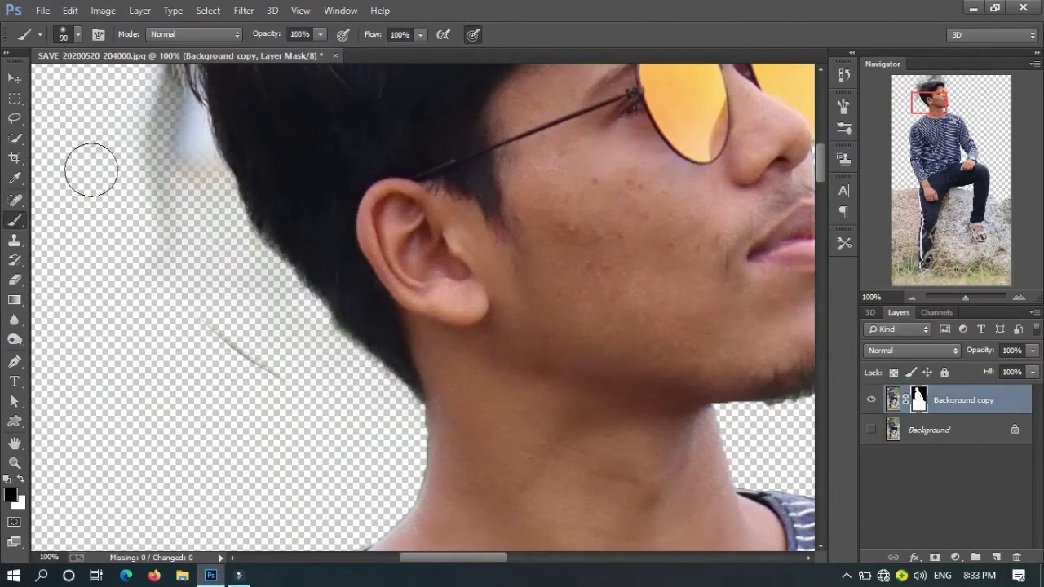
pyautogui.moveTo(116, 186); pyautogui.dragTo(378, 259)
pyautogui.moveTo(403, 185)
pyautogui.mouseDown()
pyautogui.moveTo(497, 174)
pyautogui.moveTo(517, 224)
pyautogui.mouseUp()
pyautogui.press('x')
pyautogui.hotkey('ctrl', '+')
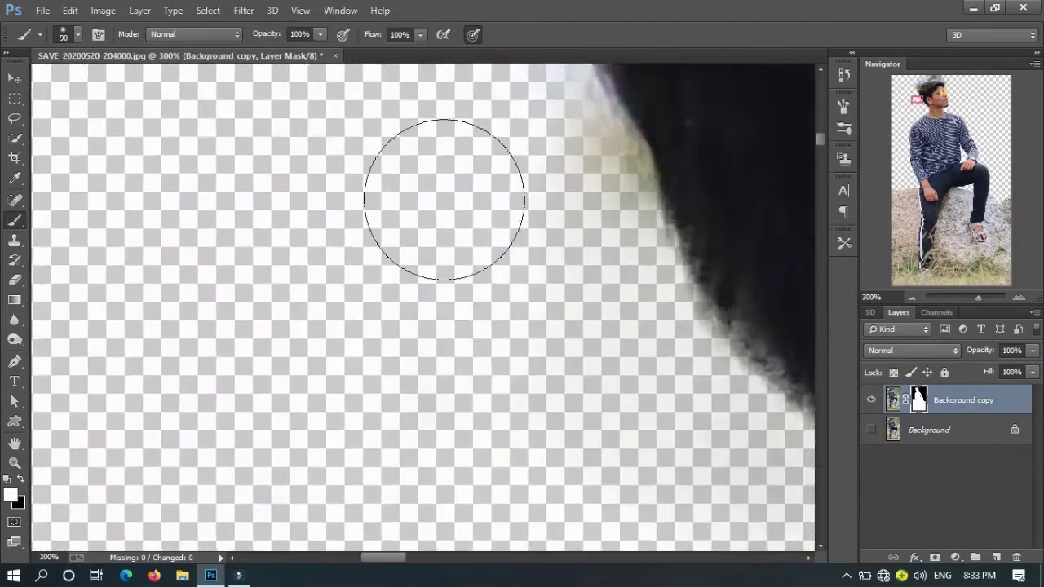
pyautogui.press('[')
pyautogui.press('[')
pyautogui.press('[')
pyautogui.hotkey('ctrl', '+')
pyautogui.press('x')
# Paint out the haze above the hair with a brush enlarged to 80 at 100%
pyautogui.scroll(-5, 622, 171)
pyautogui.scroll(-5, 613, 175)
pyautogui.scroll(10, 457, 310)
pyautogui.moveTo(538, 506); pyautogui.dragTo(365, 155)
pyautogui.scroll(3, 365, 155)
pyautogui.scroll(5, 240, 368)
pyautogui.press(']')
pyautogui.press(']')
pyautogui.press(']')
pyautogui.moveTo(240, 368); pyautogui.dragTo(277, 333)
pyautogui.scroll(3, 369, 427)
pyautogui.hotkey('ctrl', '-')
pyautogui.hotkey('ctrl', '-')
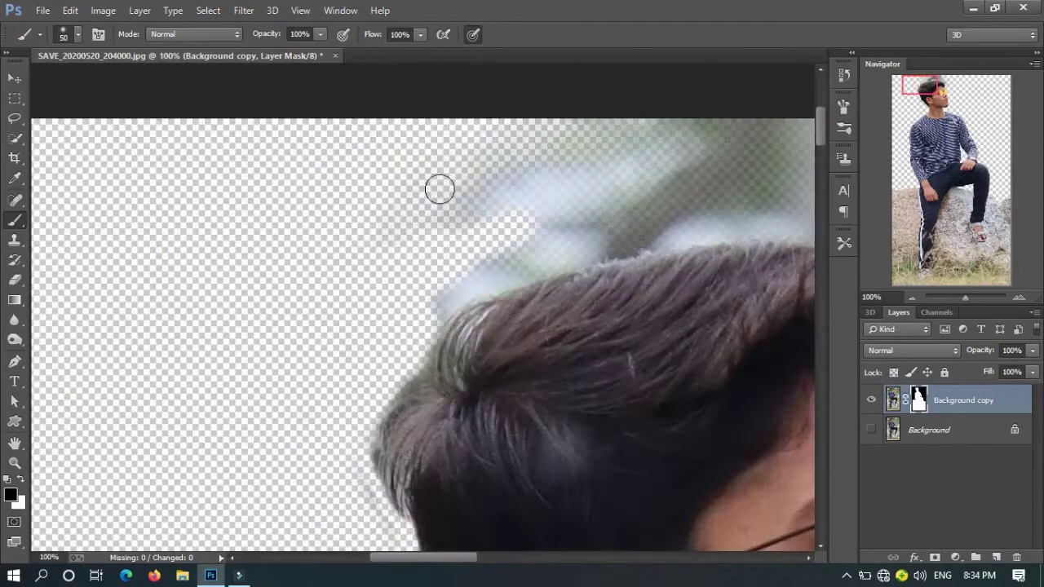
pyautogui.press(']')
pyautogui.press(']')
pyautogui.press(']')
pyautogui.hscroll(3, 356, 223)
pyautogui.moveTo(722, 261); pyautogui.dragTo(565, 208)
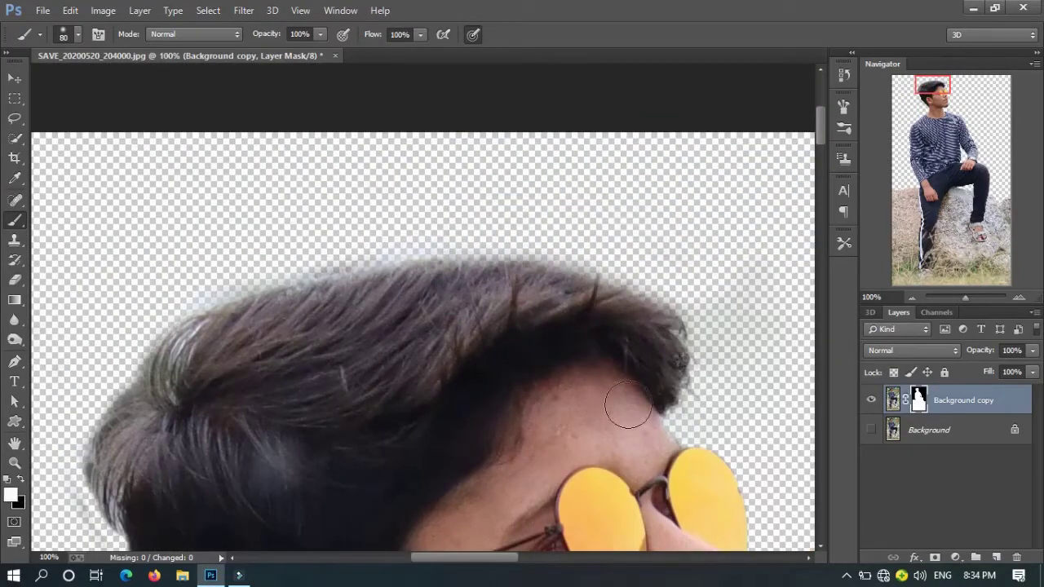
pyautogui.scroll(-3, 513, 144)
pyautogui.scroll(3, 617, 291)
# Add a black-filled layer below the boy and touch up stray mask strokes near the hair
pyautogui.click(995, 557)
pyautogui.moveTo(979, 416); pyautogui.dragTo(978, 444)
pyautogui.click(14, 280)
pyautogui.click(15, 300)
pyautogui.click(74, 291)
pyautogui.press('b')
pyautogui.hotkey('alt', ']')
pyautogui.moveTo(296, 252); pyautogui.dragTo(291, 350)
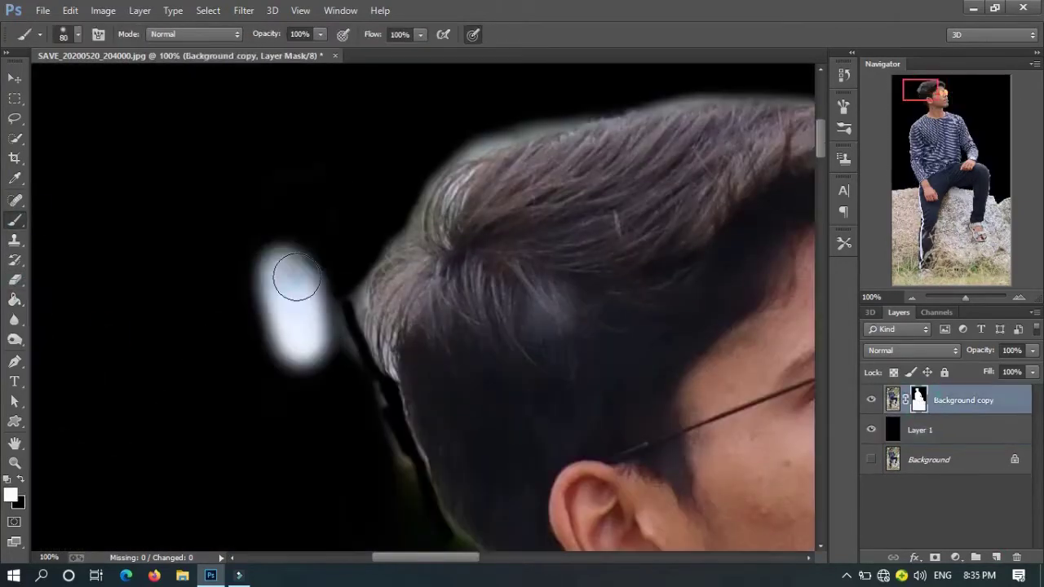
pyautogui.press('x')
pyautogui.moveTo(286, 269); pyautogui.dragTo(391, 450)
# Review the mask edges, fit the image, and hide the black backing layer
pyautogui.scroll(-5, 380, 364)
pyautogui.scroll(5, 402, 446)
pyautogui.hscroll(3, 402, 445)
pyautogui.hscroll(-3, 530, 354)
pyautogui.scroll(2, 530, 354)
pyautogui.scroll(-2, 407, 419)
pyautogui.hotkey('ctrl', '0')
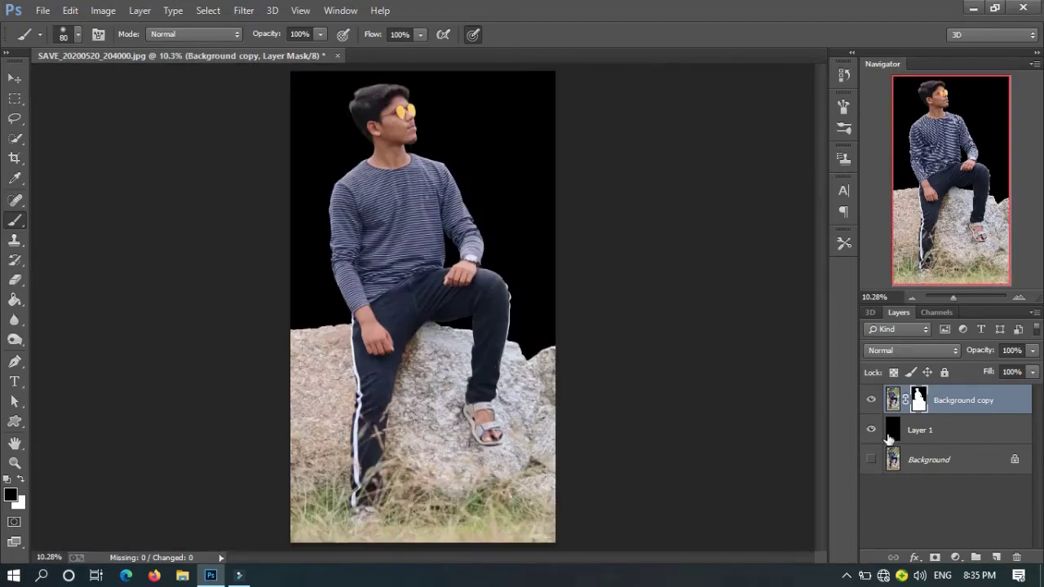
pyautogui.click(871, 429)
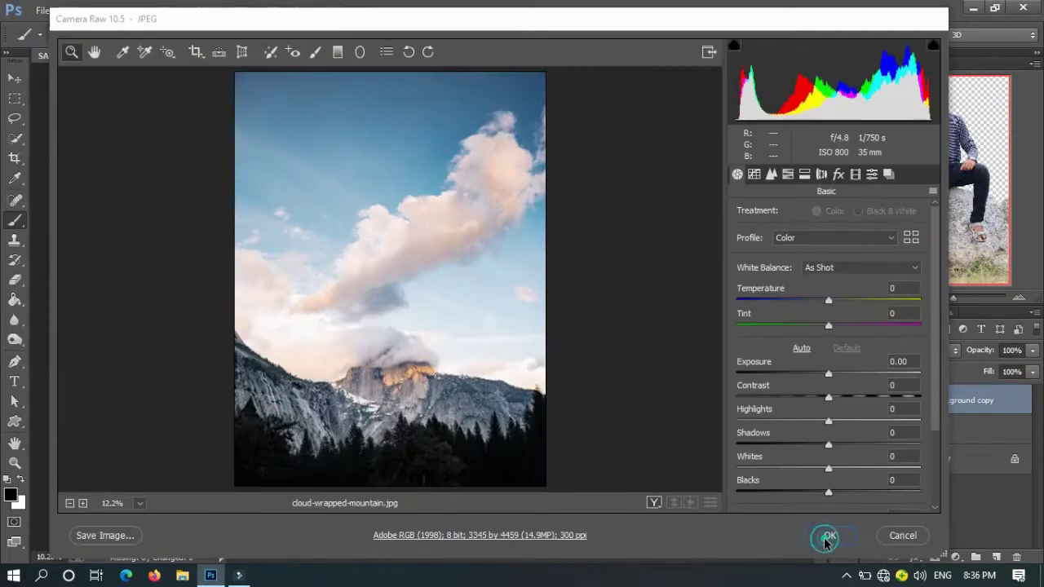
# Place the cloud-wrapped-mountain photo and move the boy's Background copy layer above it
pyautogui.click(821, 536)
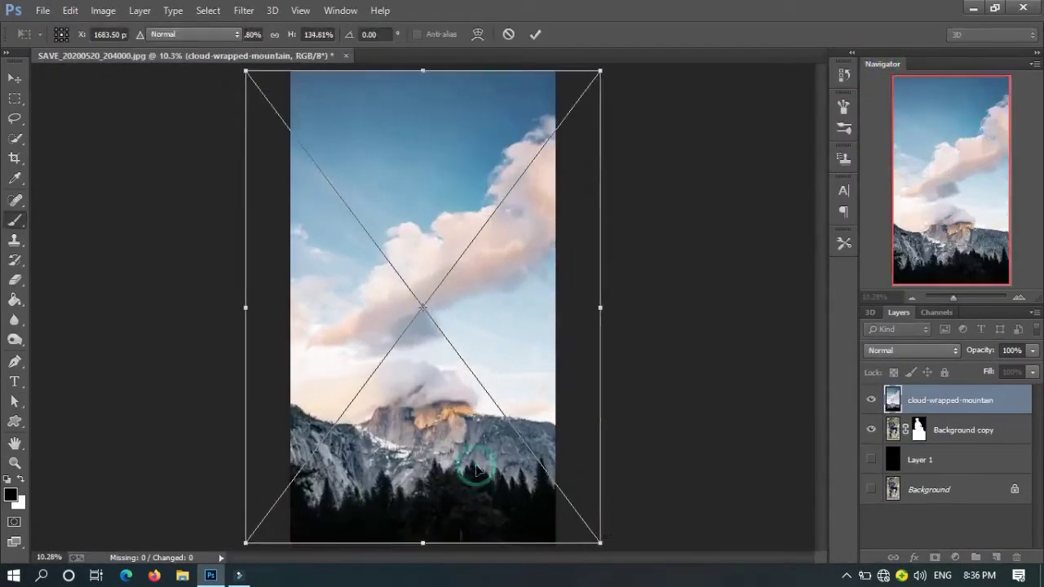
pyautogui.press('Return')
pyautogui.press('c')
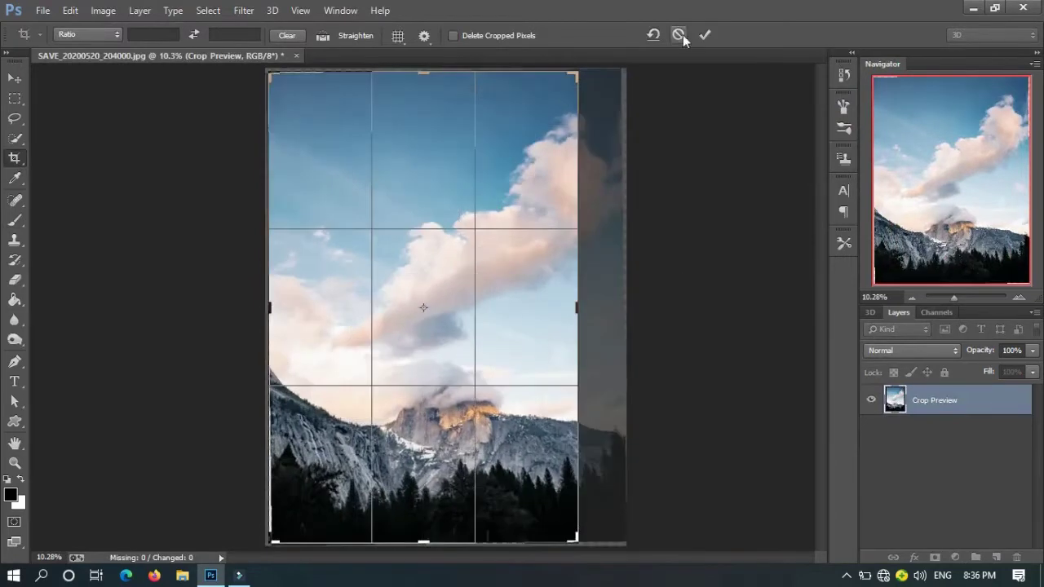
pyautogui.click(678, 34)
pyautogui.click(975, 429)
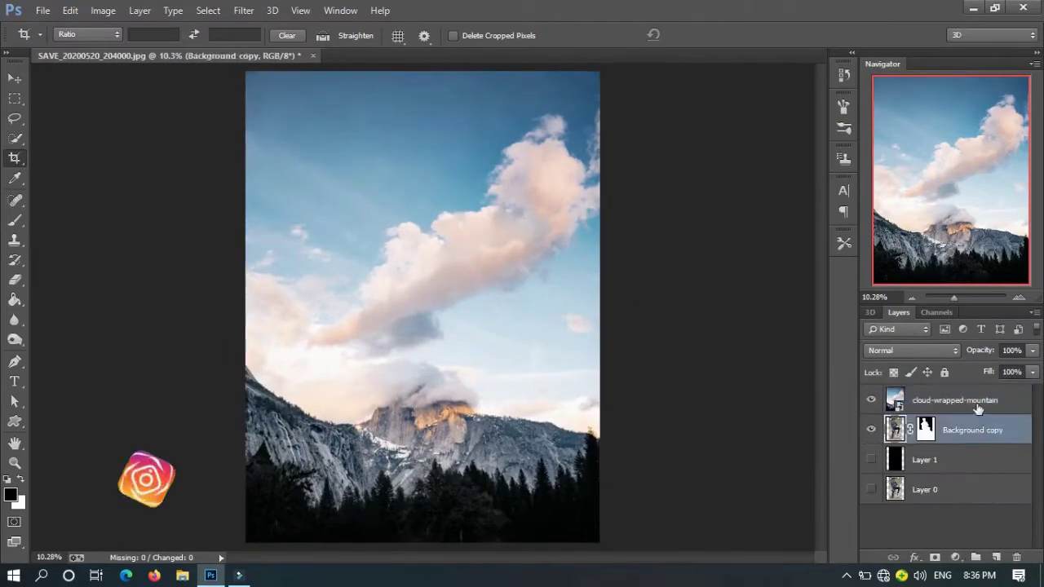
pyautogui.hotkey('ctrl', ']')
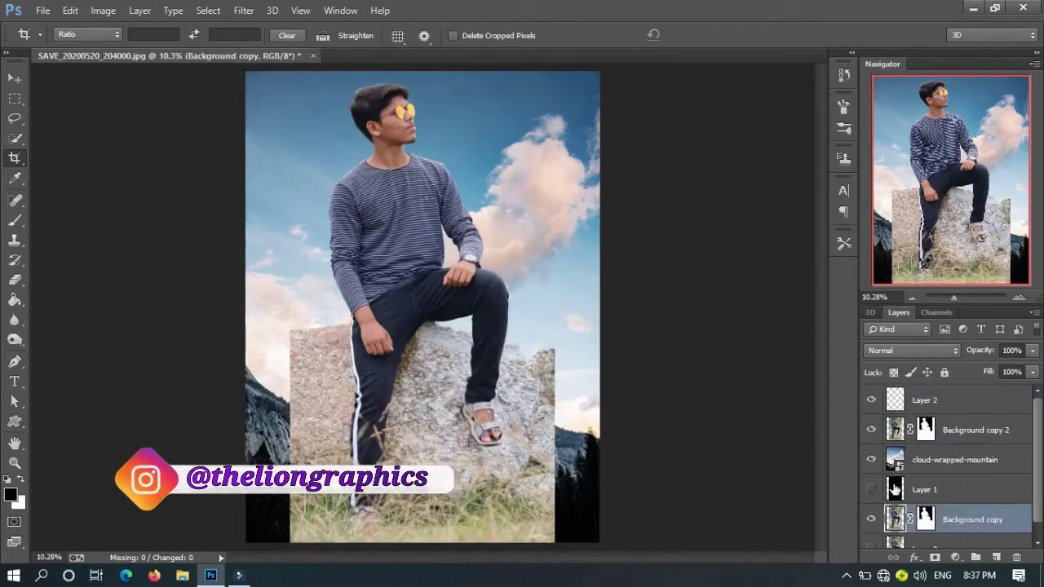
# Copy the right part of the rock to a new layer and stretch it across the right side
pyautogui.press('m')
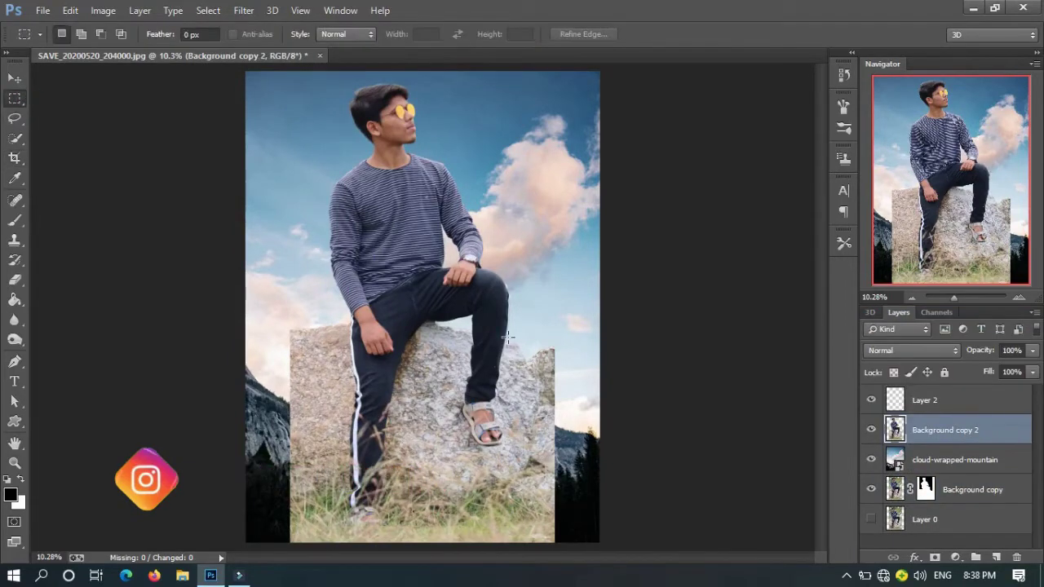
pyautogui.moveTo(564, 540); pyautogui.dragTo(531, 507)
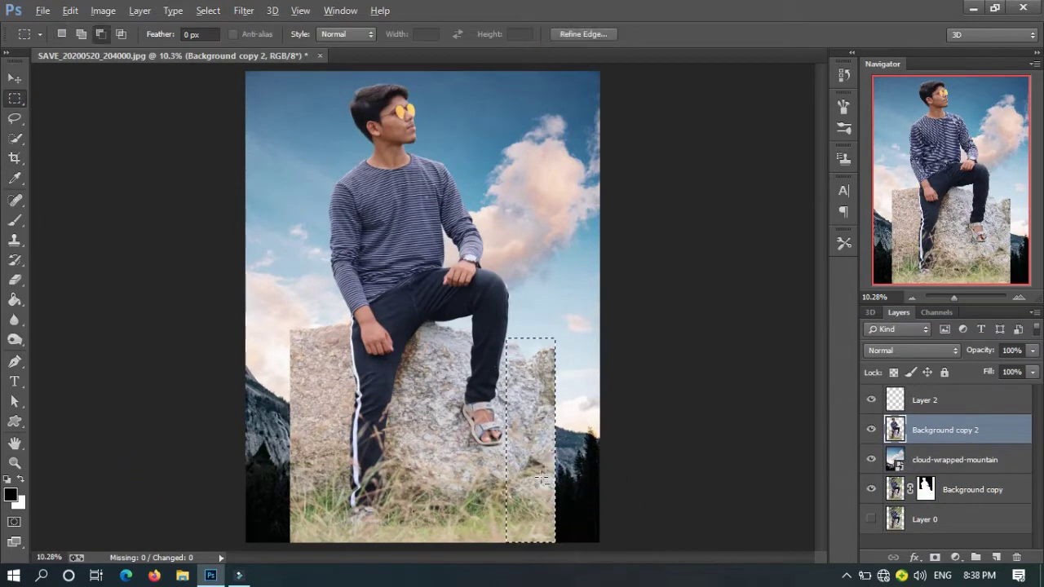
pyautogui.rightClick(539, 490)
pyautogui.click(575, 265)
pyautogui.hotkey('ctrl', 't')
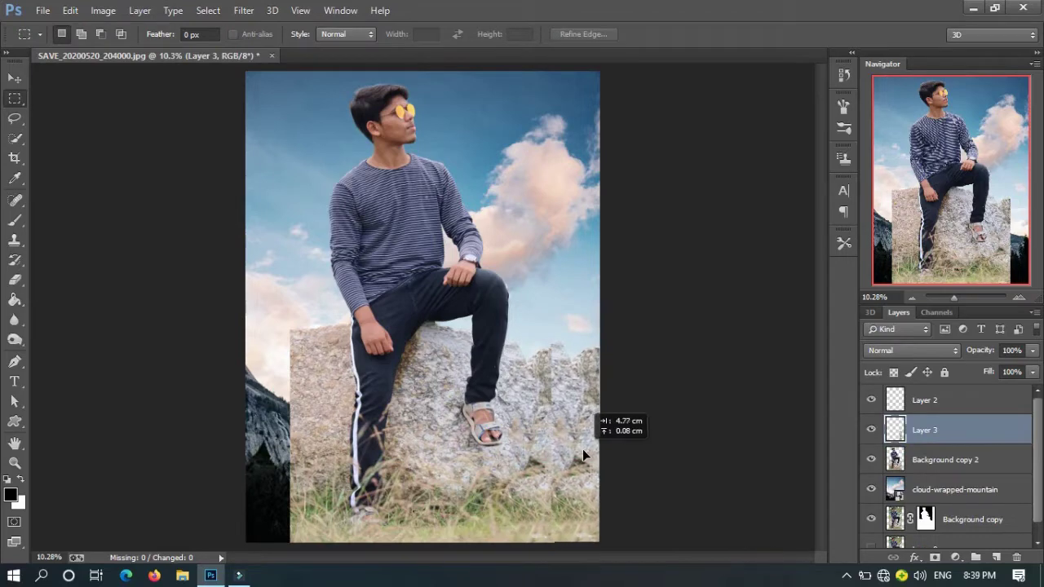
pyautogui.moveTo(552, 448); pyautogui.dragTo(530, 453)
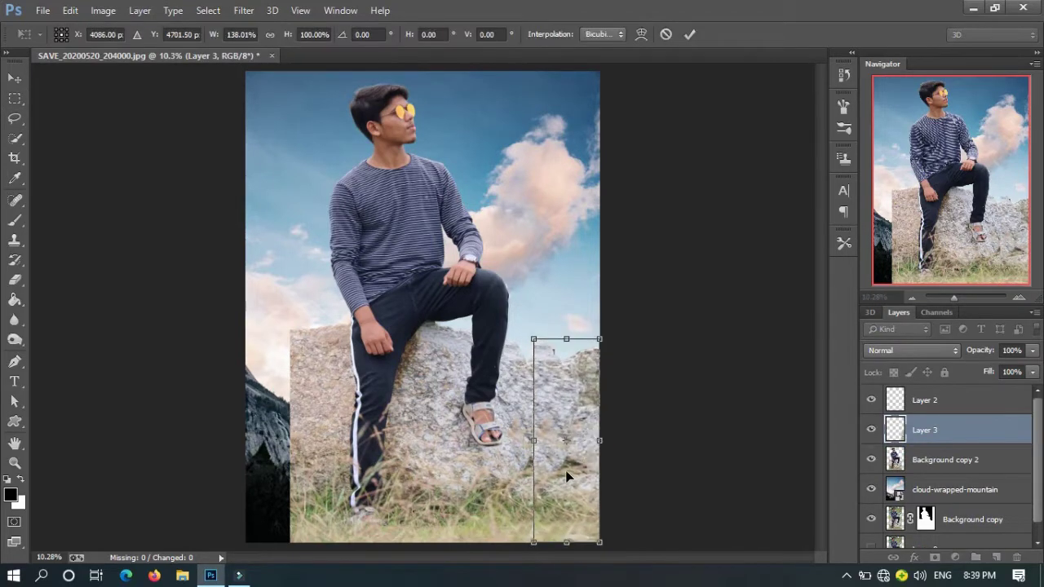
pyautogui.press('Return')
# Duplicate the rock patch, remove its mask, and stretch it to fill the left edge
pyautogui.press('b')
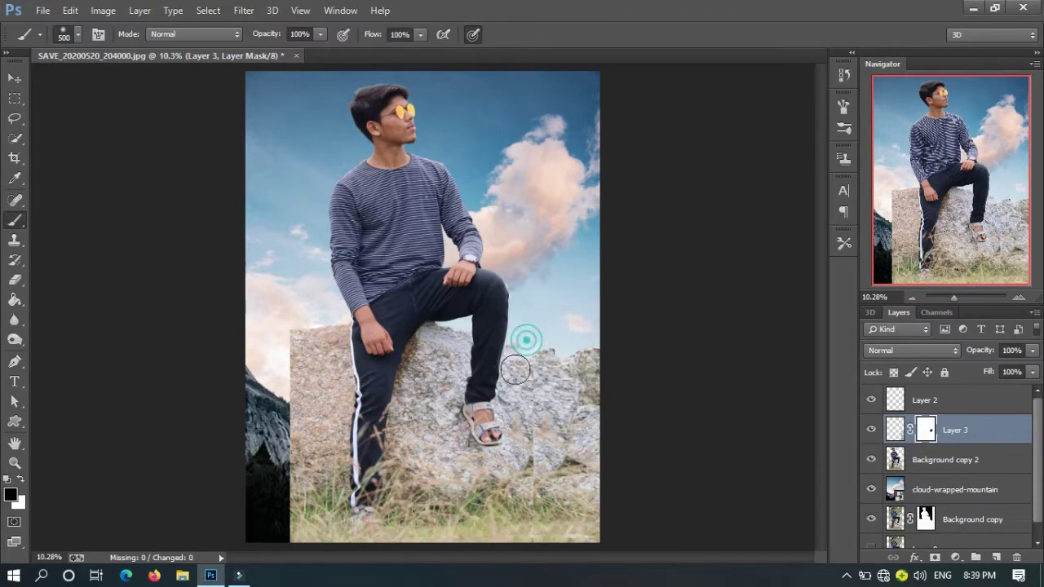
pyautogui.click(15, 77)
pyautogui.moveTo(351, 432); pyautogui.dragTo(301, 432)
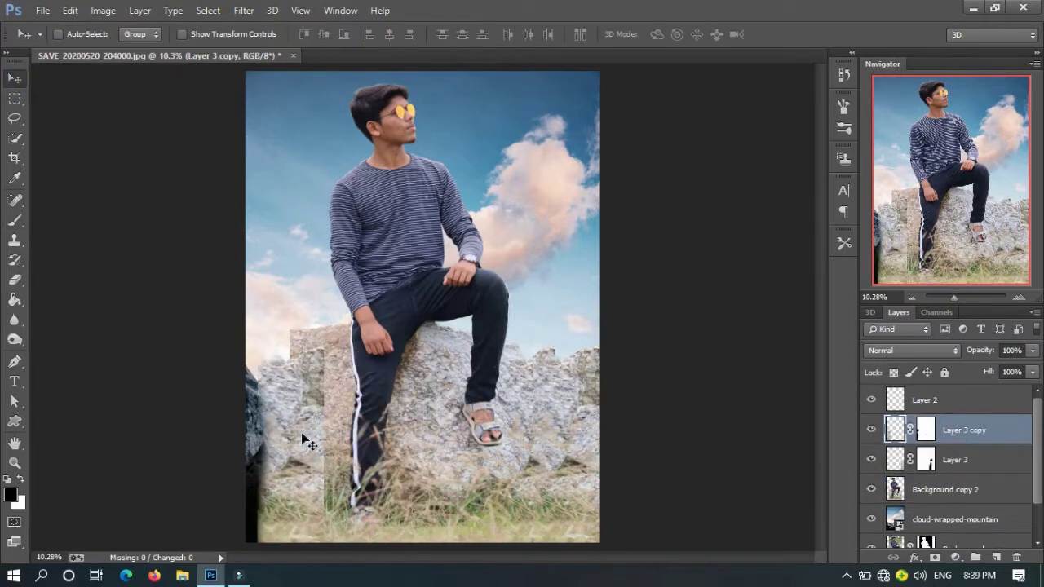
pyautogui.moveTo(926, 431); pyautogui.dragTo(1016, 557)
pyautogui.click(594, 218)
pyautogui.moveTo(294, 466); pyautogui.dragTo(278, 463)
pyautogui.hotkey('ctrl', 't')
pyautogui.press('Return')
pyautogui.hotkey('ctrl', 't')
pyautogui.moveTo(306, 432); pyautogui.dragTo(318, 432)
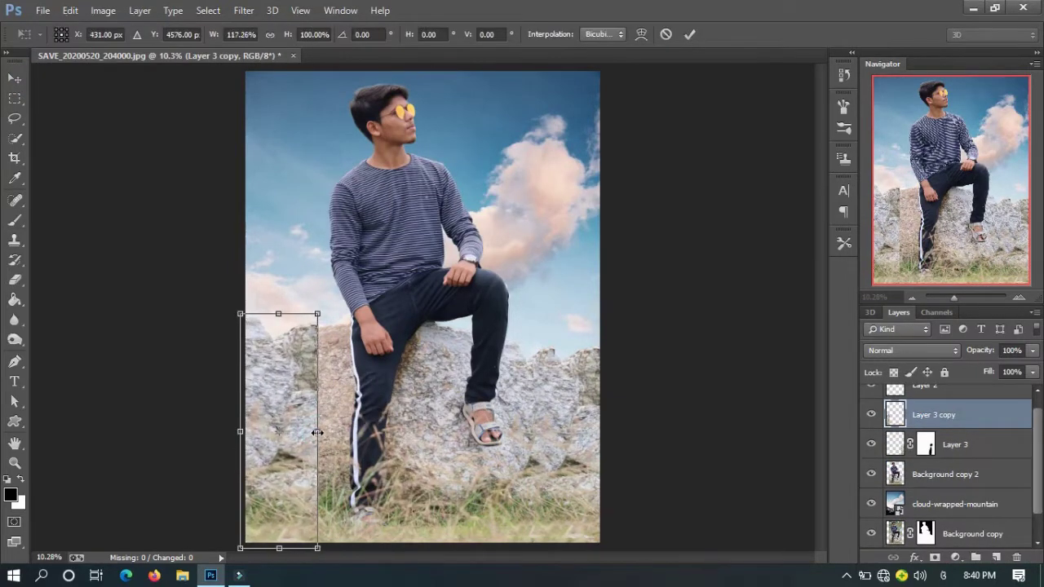
pyautogui.press('Return')
# Merge the rock patches with the boy layer, then scale them up and lower them
pyautogui.press('b')
pyautogui.press('e')
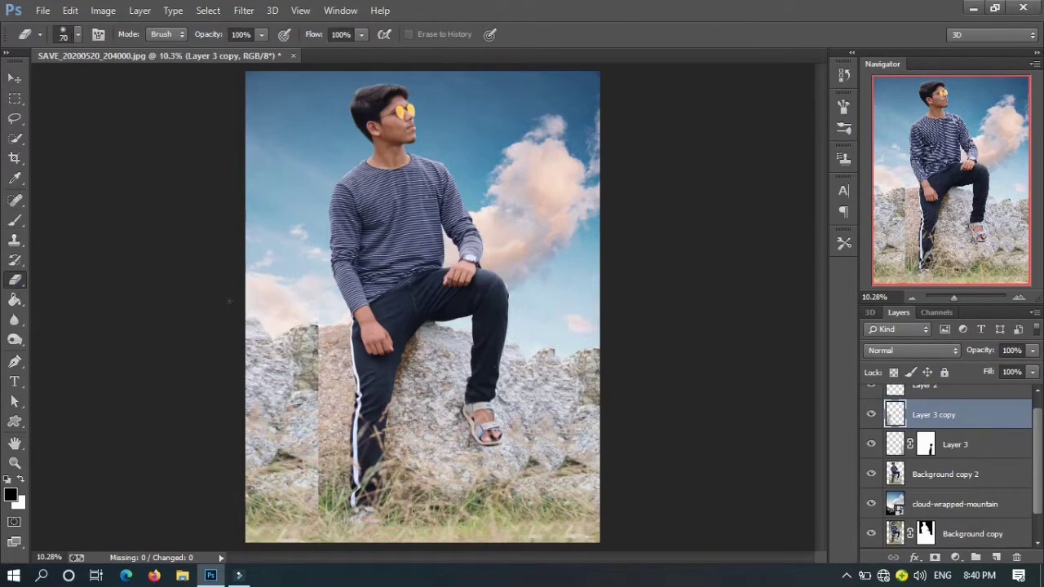
pyautogui.keyDown('shift'); pyautogui.click(946, 474); pyautogui.keyUp('shift')
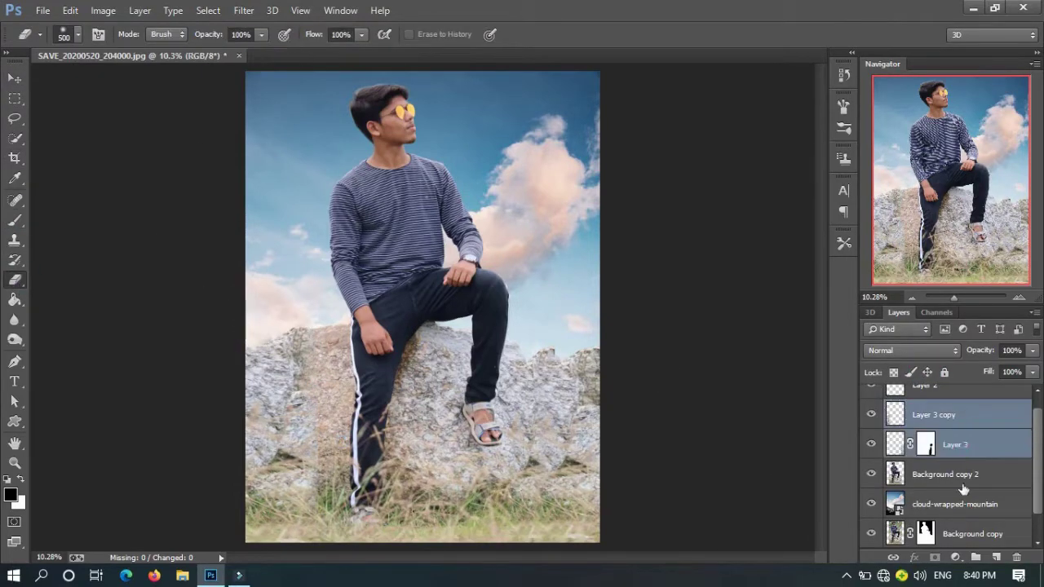
pyautogui.hotkey('ctrl', 'e')
pyautogui.hotkey('ctrl', 't')
pyautogui.moveTo(599, 73)
pyautogui.mouseDown()
pyautogui.moveTo(574, 119)
pyautogui.moveTo(600, 72)
pyautogui.mouseUp()
pyautogui.moveTo(557, 196)
pyautogui.mouseDown()
pyautogui.moveTo(553, 254)
pyautogui.moveTo(568, 348)
pyautogui.mouseUp()
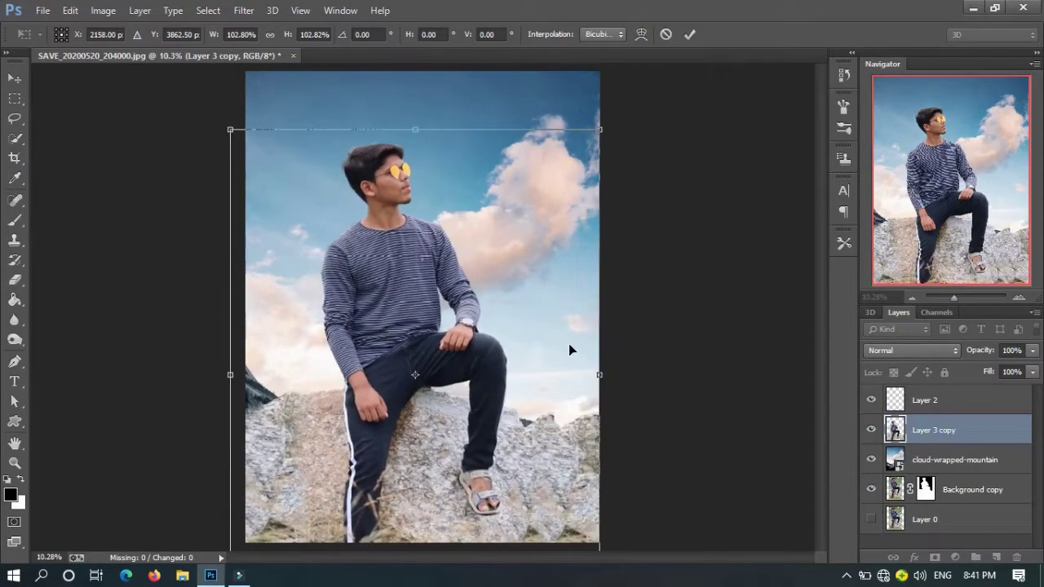
# Commit the boy resize and crop the canvas taller at the top
pyautogui.press('Return')
pyautogui.press('e')
pyautogui.hotkey('alt', ']')
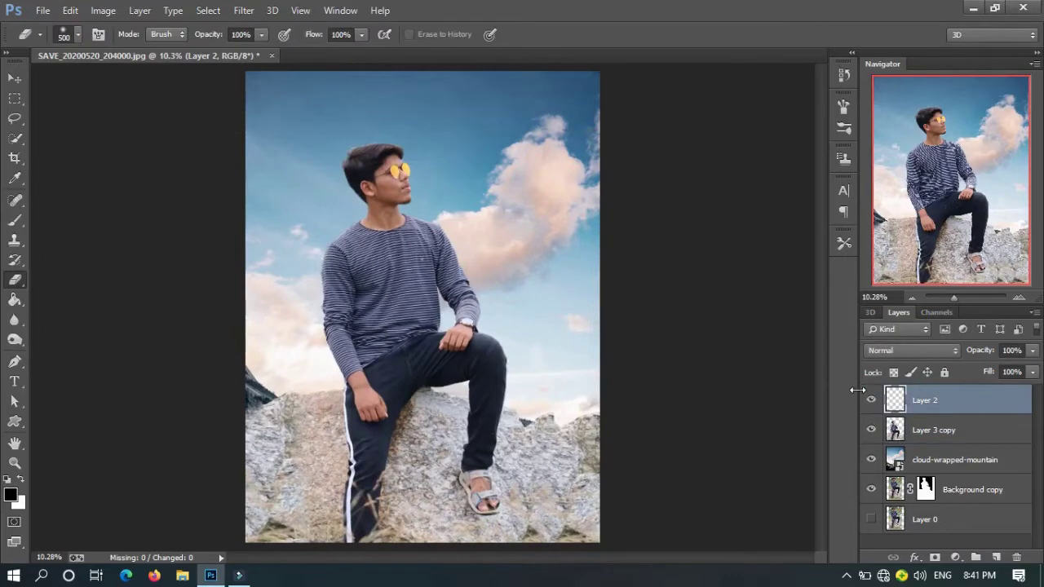
pyautogui.press('c')
pyautogui.moveTo(423, 73); pyautogui.dragTo(421, 79)
pyautogui.press('Return')
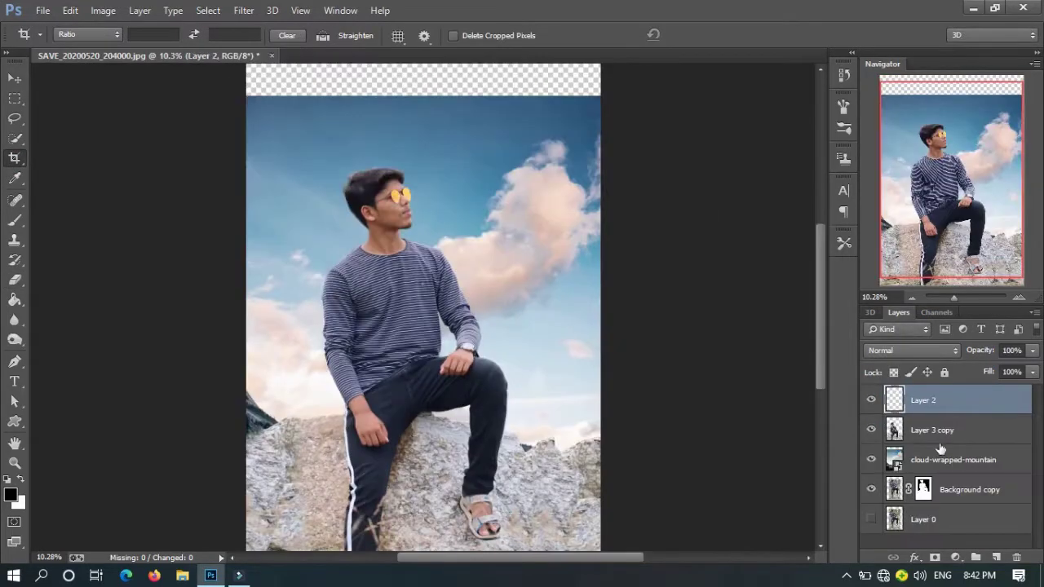
# Select and feather the empty top band on the mountain layer, then nudge the boy up
pyautogui.click(939, 457)
pyautogui.press('m')
pyautogui.moveTo(238, 155); pyautogui.dragTo(633, 186)
pyautogui.rightClick(584, 170)
pyautogui.click(709, 213)
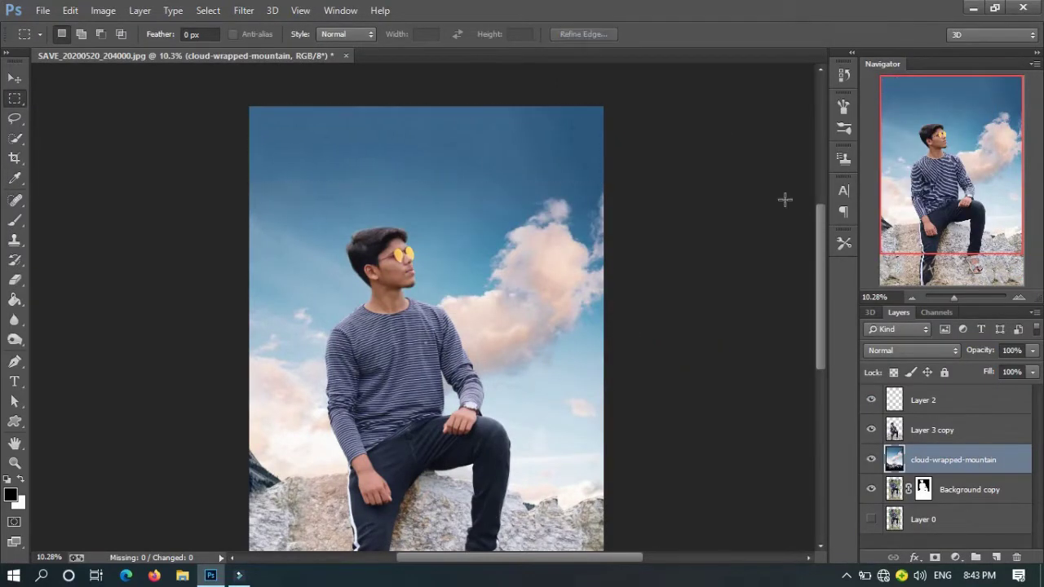
pyautogui.hotkey('ctrl', '0')
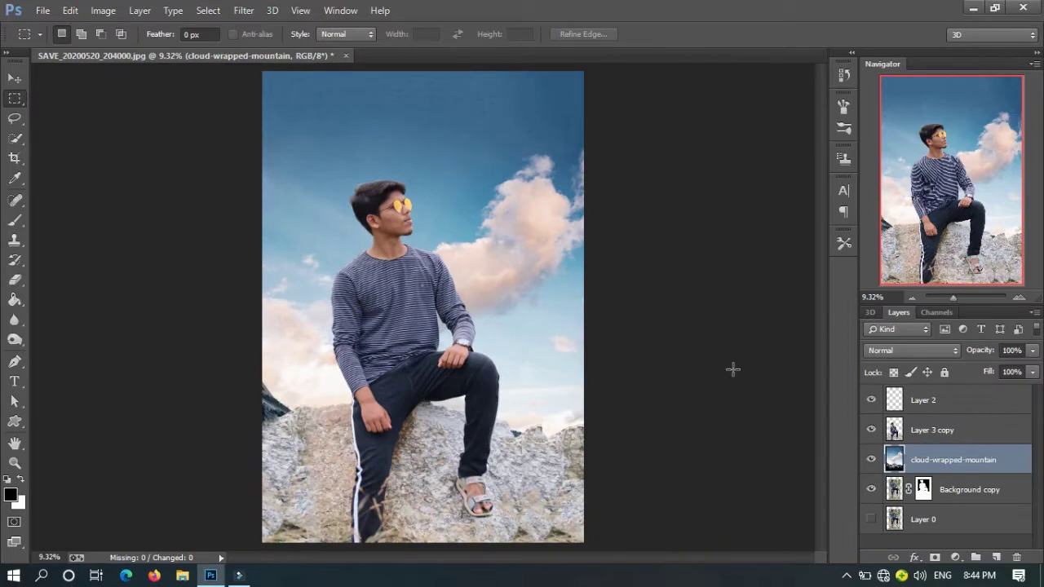
pyautogui.moveTo(471, 473); pyautogui.dragTo(471, 456)
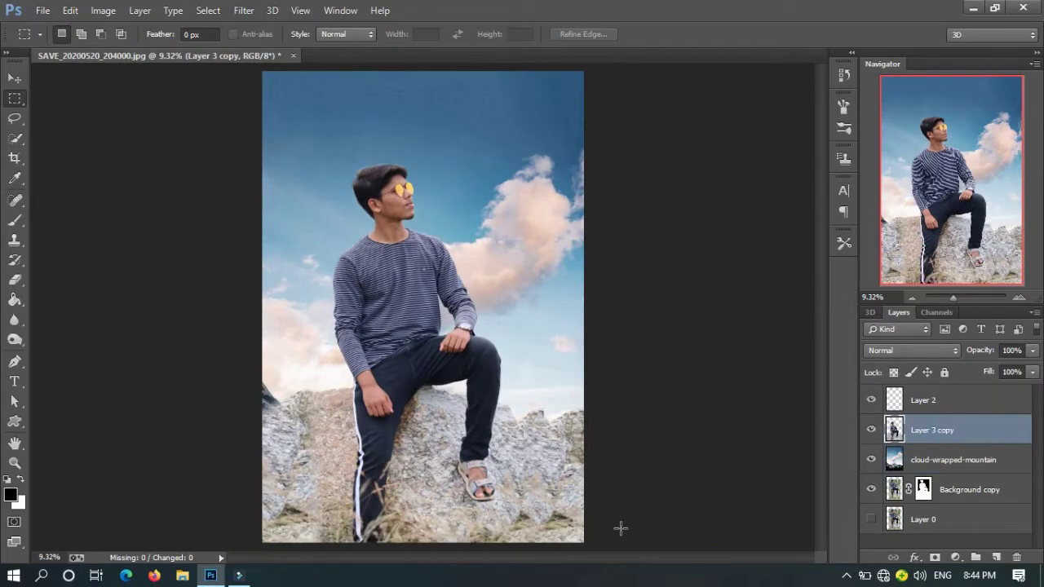
# Lasso the rock's bottom-left and bottom-right rough patches and content-aware fill each
pyautogui.press('l')
pyautogui.moveTo(282, 498); pyautogui.dragTo(269, 534)
pyautogui.hotkey('shift', 'F5')
pyautogui.press('Return')
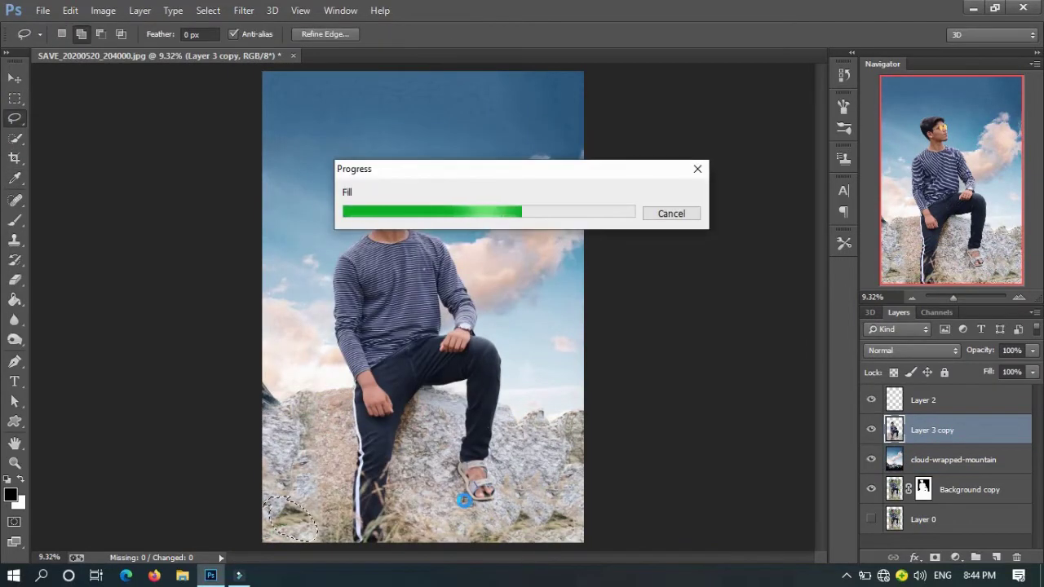
pyautogui.moveTo(512, 522); pyautogui.dragTo(507, 535)
pyautogui.rightClick(505, 540)
pyautogui.click(578, 436)
pyautogui.press('Return')
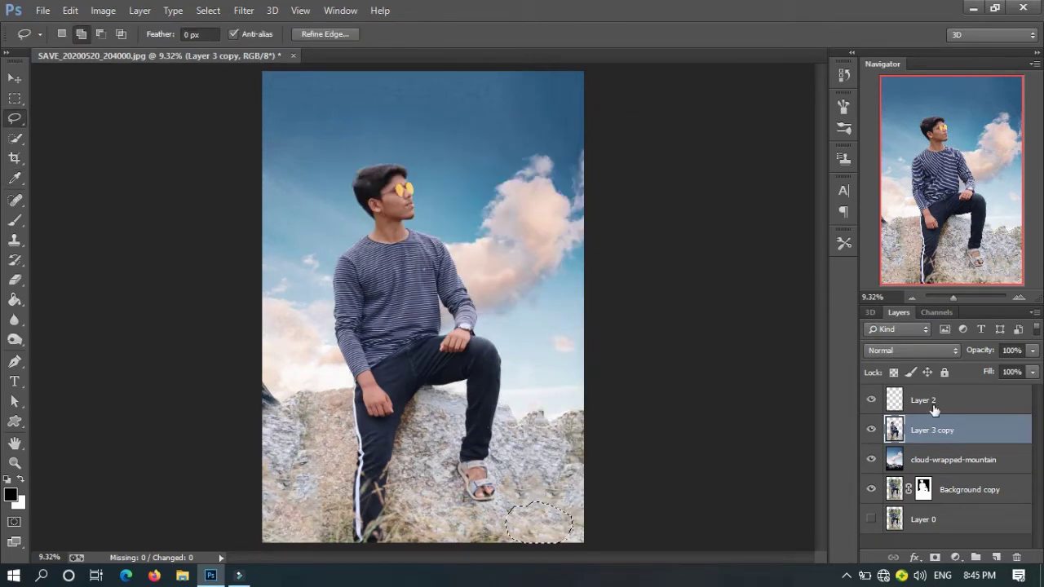
# Make Layer 3 copy active with the Clone Stamp, then bring up the brush tip picker
pyautogui.click(934, 407)
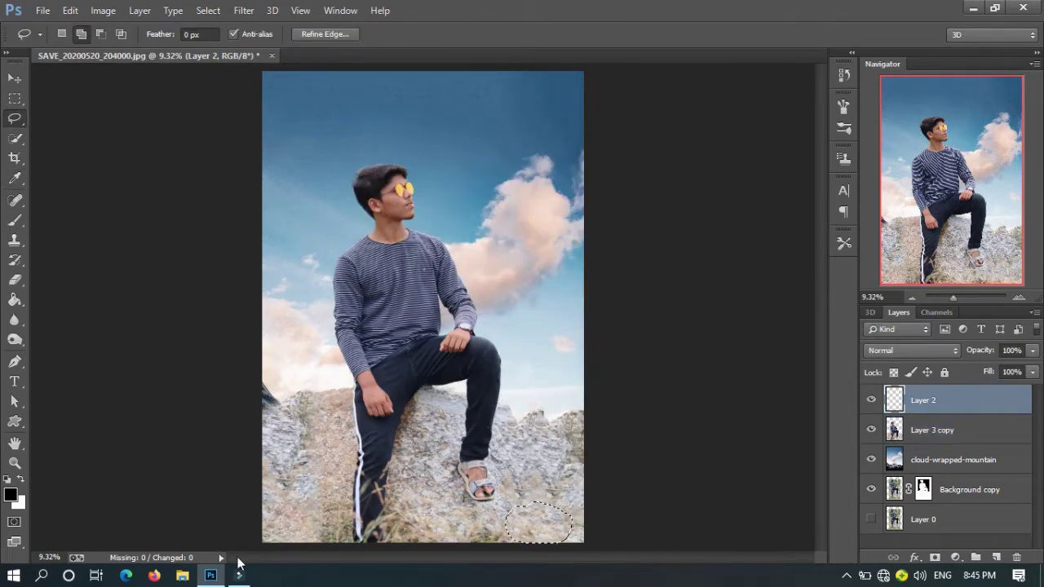
pyautogui.press('v')
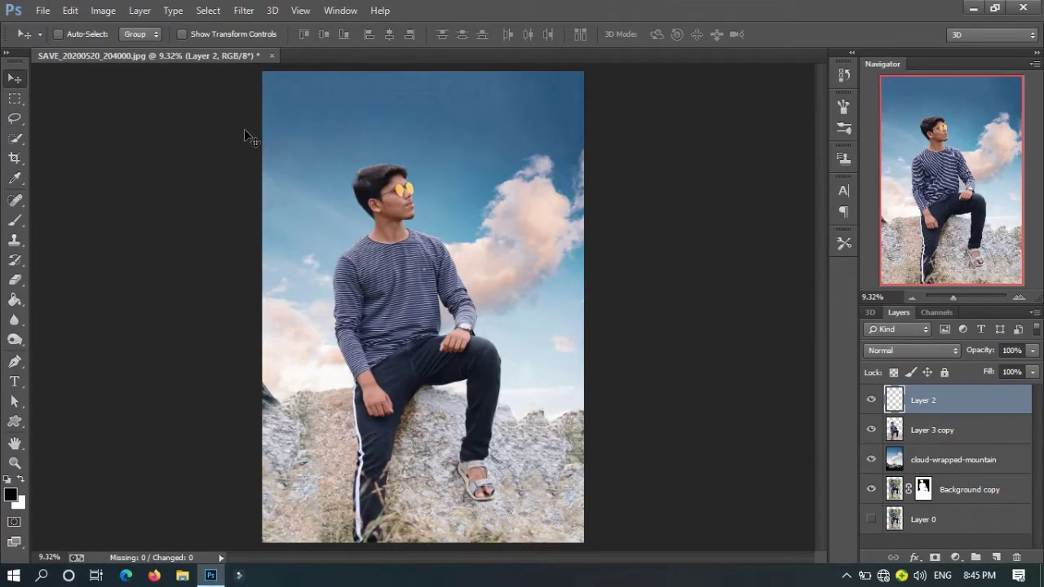
pyautogui.click(14, 239)
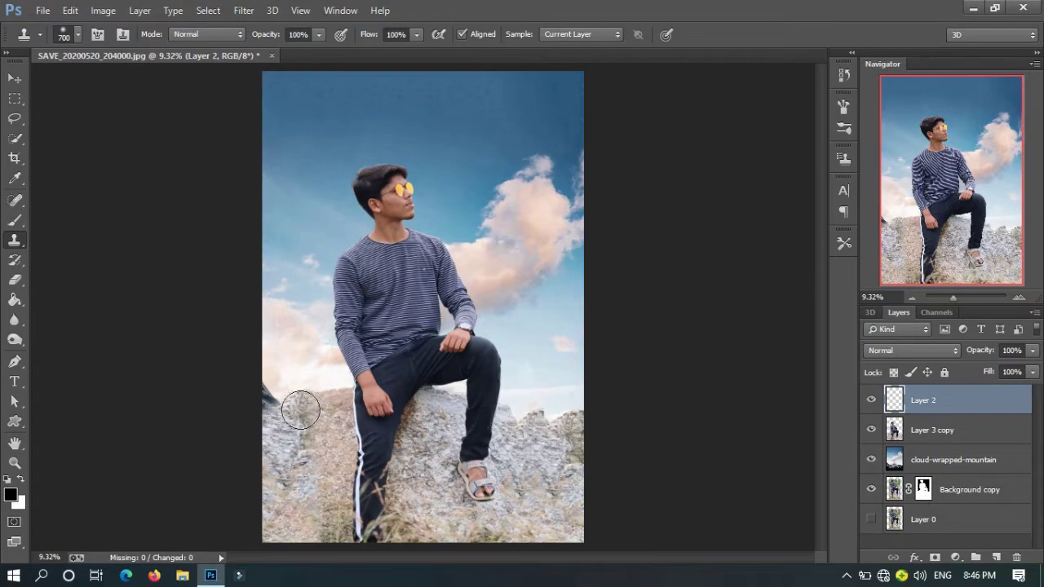
pyautogui.hotkey('alt', '[')
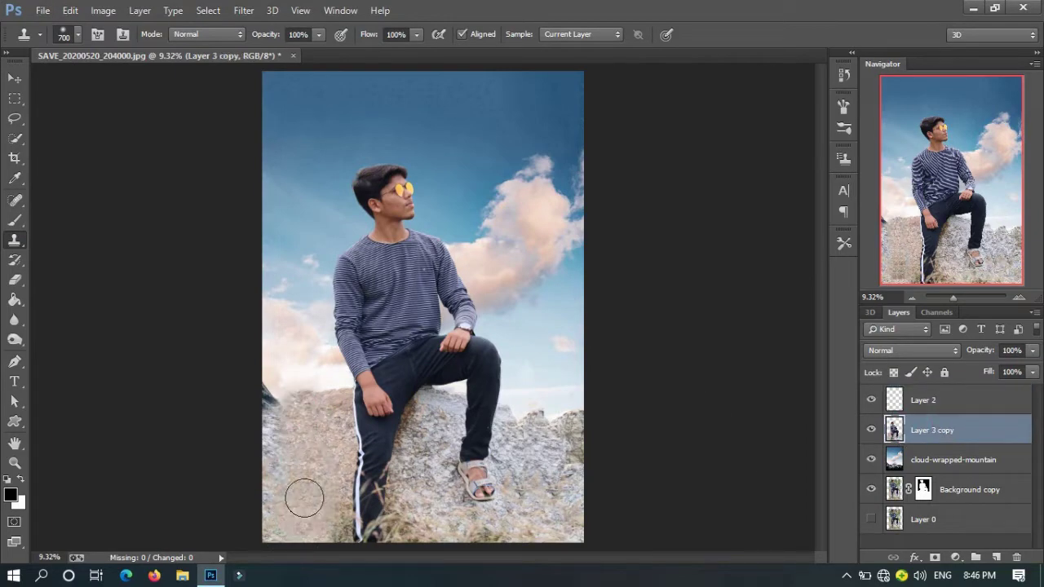
pyautogui.press('b')
pyautogui.rightClick(489, 106)
# On a new layer, paint green grass along the bottom-left of the image
pyautogui.moveTo(848, 280); pyautogui.dragTo(851, 341)
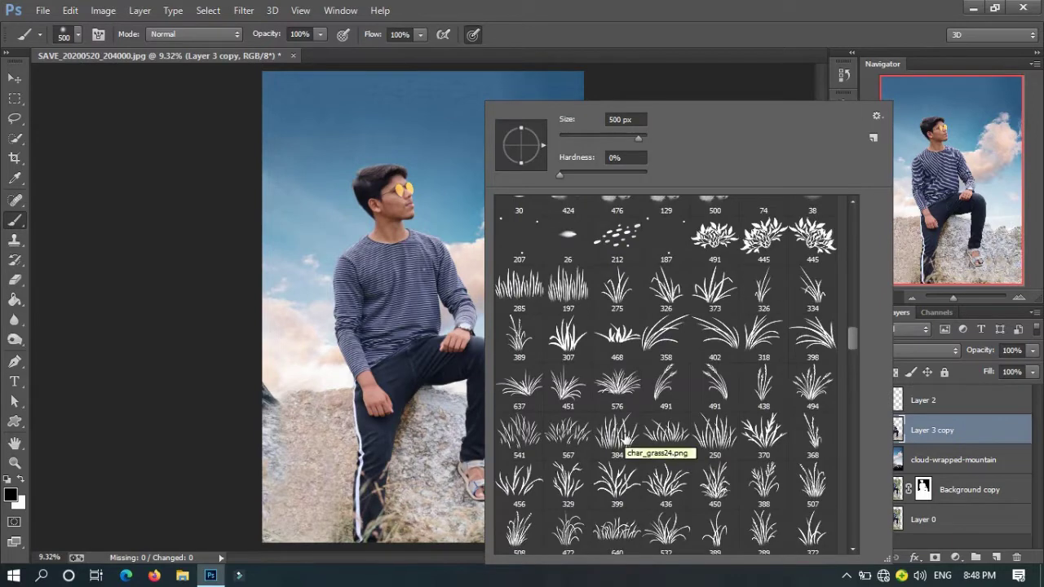
pyautogui.click(974, 559)
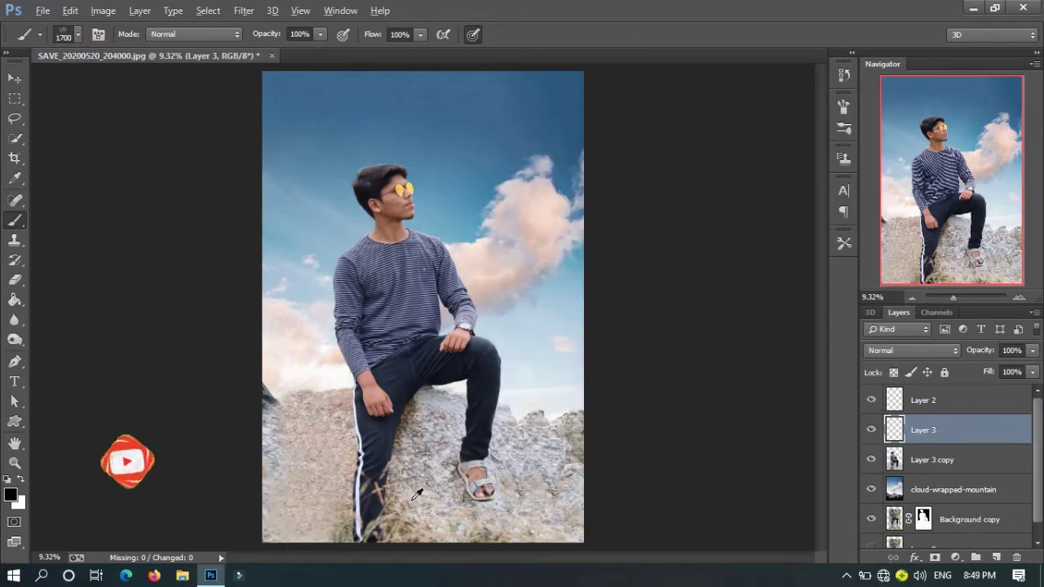
pyautogui.moveTo(424, 522); pyautogui.dragTo(563, 514)
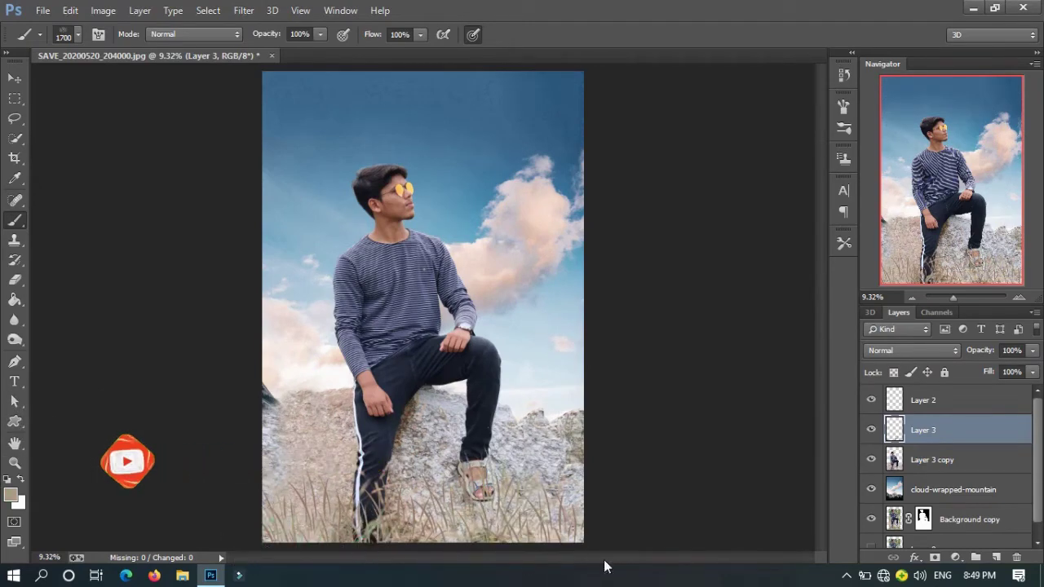
pyautogui.click(10, 494)
pyautogui.click(973, 256)
pyautogui.moveTo(277, 534); pyautogui.dragTo(335, 489)
# Switch to a darker green and a 1500 px grass tip, then undo the trial strokes
pyautogui.click(10, 494)
pyautogui.click(813, 389)
pyautogui.click(970, 253)
pyautogui.rightClick(630, 251)
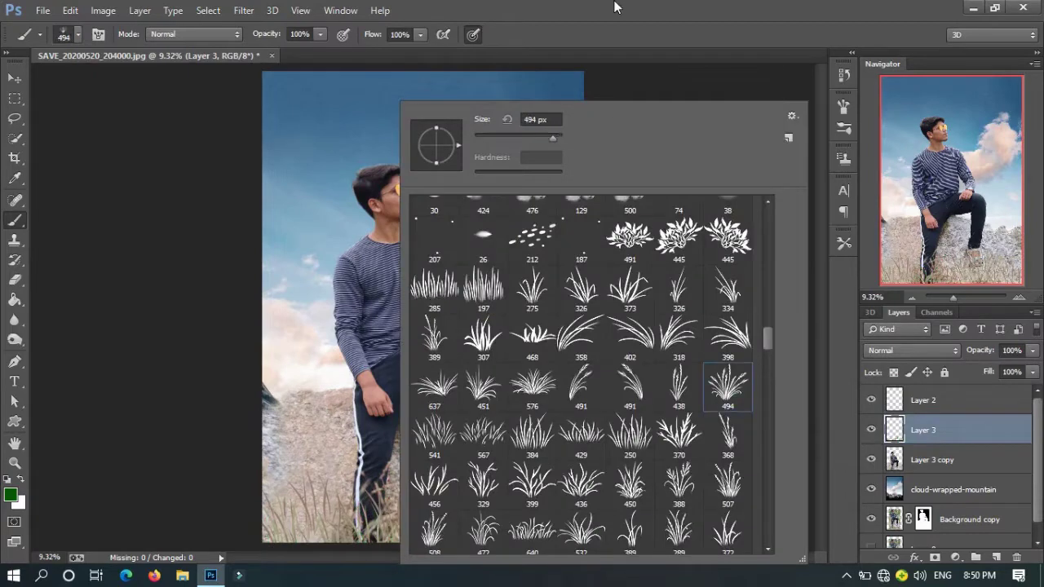
pyautogui.doubleClick(728, 390)
pyautogui.click(291, 538)
pyautogui.moveTo(291, 539); pyautogui.dragTo(489, 514)
pyautogui.hotkey('ctrl', 'alt', 'z')
pyautogui.hotkey('ctrl', 'alt', 'z')
pyautogui.press(']')
pyautogui.press(']')
pyautogui.press(']')
# Try grass tips at 1800 and 1200, then paint more green grass at size 1300
pyautogui.rightClick(440, 522)
pyautogui.doubleClick(578, 338)
pyautogui.rightClick(512, 501)
pyautogui.doubleClick(577, 339)
pyautogui.keyDown('alt'); pyautogui.click(311, 517); pyautogui.keyUp('alt')
pyautogui.scroll(1, 946, 473)
pyautogui.click(871, 400)
pyautogui.keyDown('alt'); pyautogui.click(465, 166); pyautogui.keyUp('alt')
pyautogui.click(871, 399)
pyautogui.click(457, 522)
pyautogui.press(']')
pyautogui.moveTo(341, 522); pyautogui.dragTo(512, 494)
# Soften the grass layer with a Gaussian Blur
pyautogui.click(244, 10)
pyautogui.click(489, 303)
pyautogui.click(854, 52)
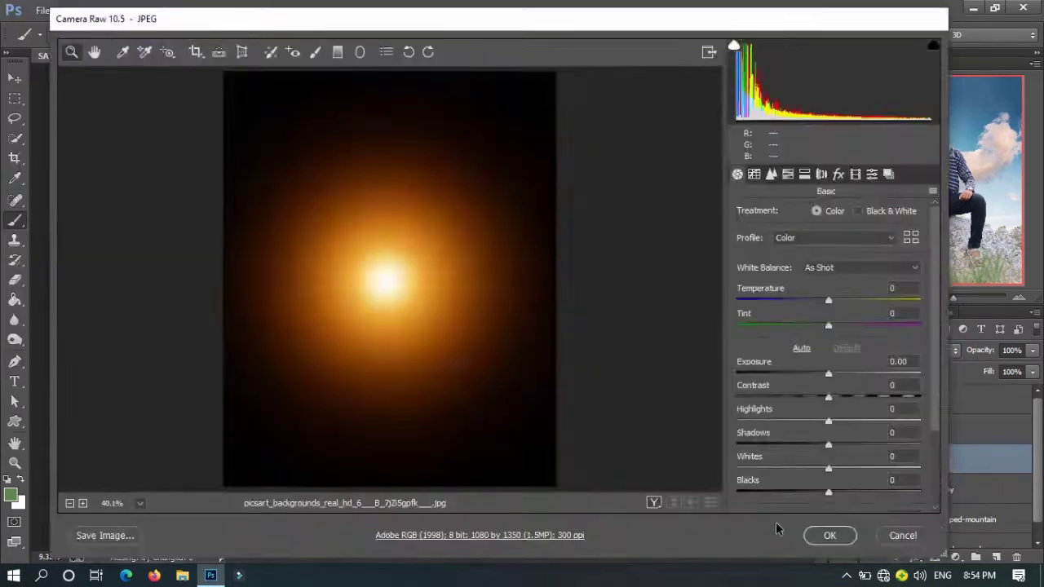
# Place the orange glow below Layer 3 copy, scale it up behind the boy, and blend it with Screen
pyautogui.click(825, 534)
pyautogui.press('Return')
pyautogui.moveTo(919, 520); pyautogui.dragTo(919, 526)
pyautogui.hotkey('ctrl', 't')
pyautogui.moveTo(461, 355)
pyautogui.mouseDown()
pyautogui.moveTo(534, 373)
pyautogui.moveTo(515, 340)
pyautogui.moveTo(628, 447)
pyautogui.mouseUp()
pyautogui.click(911, 349)
pyautogui.click(897, 128)
pyautogui.press('Return')
pyautogui.press('b')
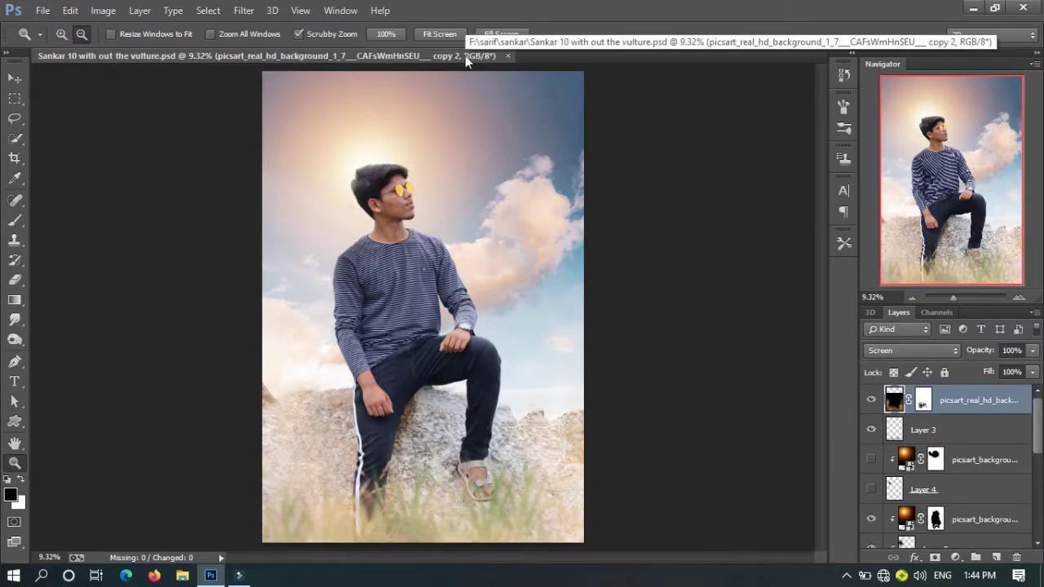
# Save a JPEG copy of the composition with the default quality options
pyautogui.click(42, 10)
pyautogui.click(58, 189)
pyautogui.click(457, 398)
pyautogui.click(457, 473)
pyautogui.click(605, 525)
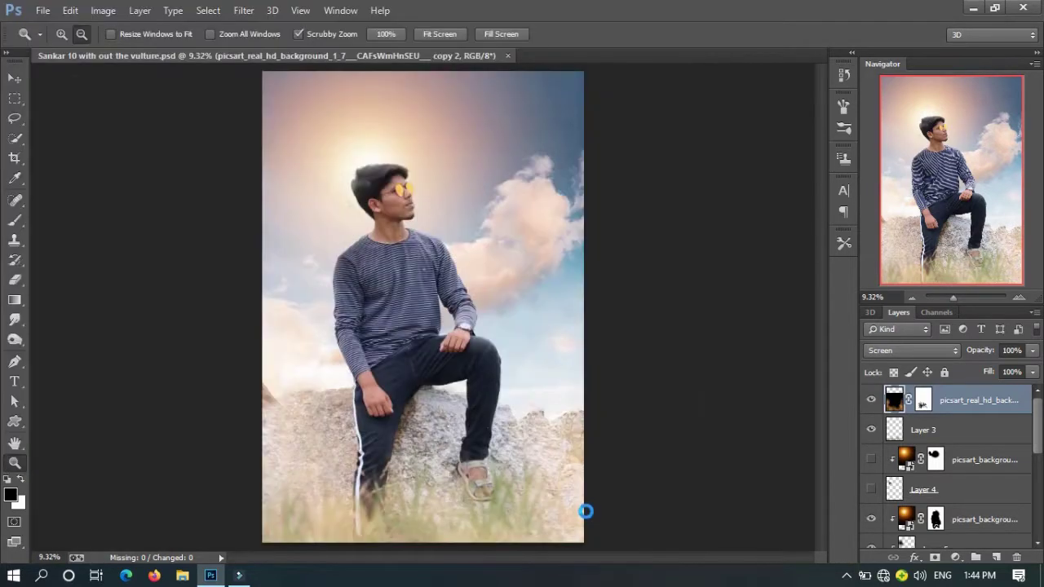
pyautogui.click(625, 144)
# Place the lion image as an embedded layer and move it upward
pyautogui.click(42, 9)
pyautogui.click(115, 270)
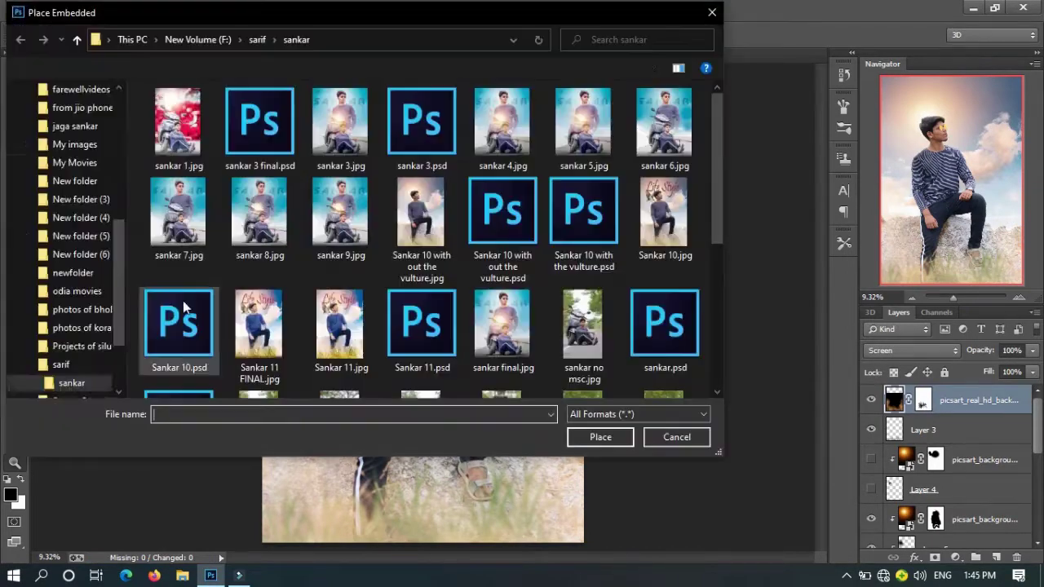
pyautogui.scroll(5, 115, 245)
pyautogui.scroll(3, 128, 203)
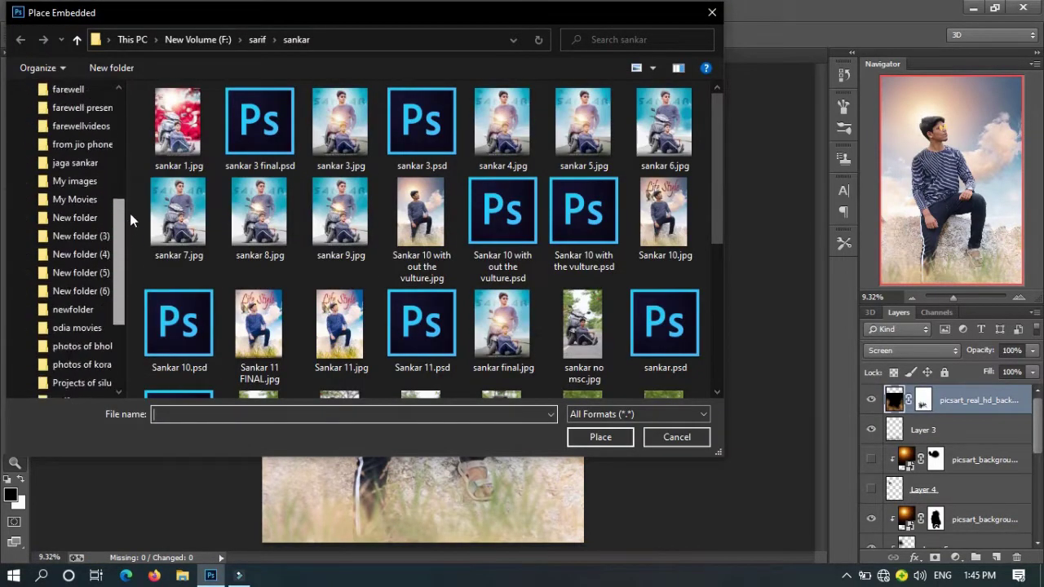
pyautogui.doubleClick(178, 130)
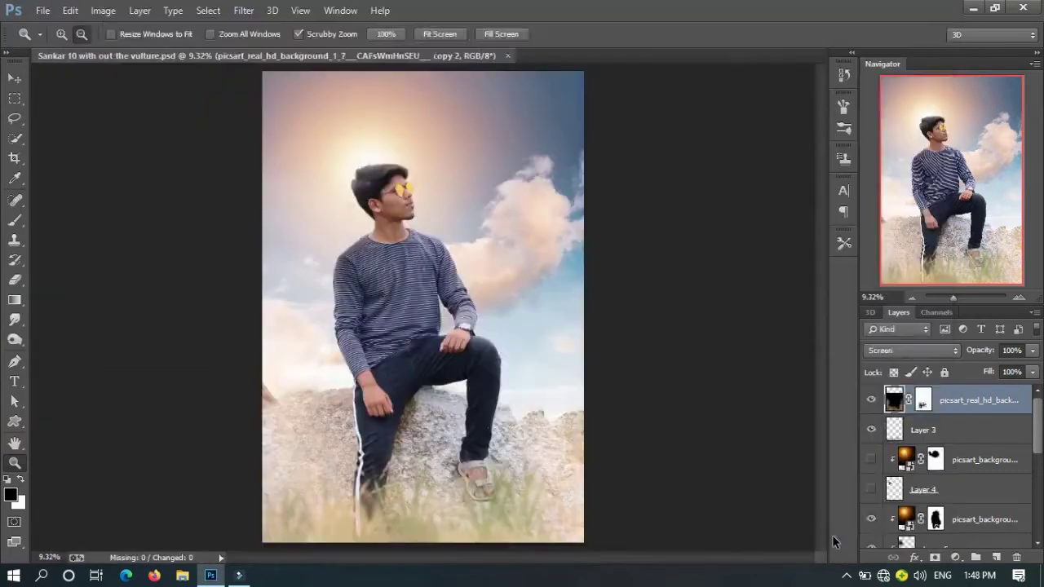
pyautogui.moveTo(458, 412); pyautogui.dragTo(478, 338)
pyautogui.press('Return')
pyautogui.press('z')
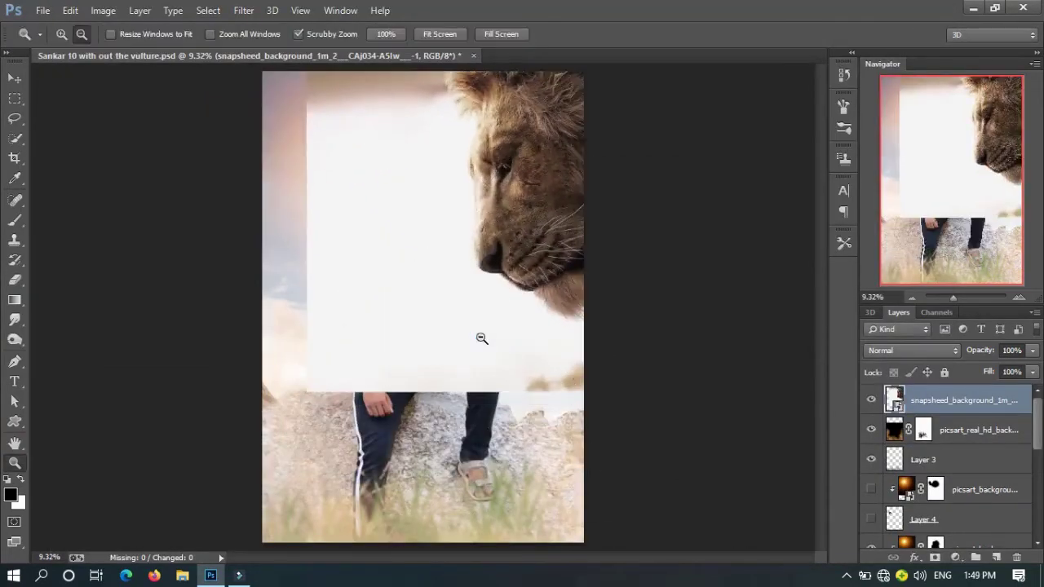
pyautogui.click(1016, 557)
pyautogui.hotkey('ctrl', 'z')
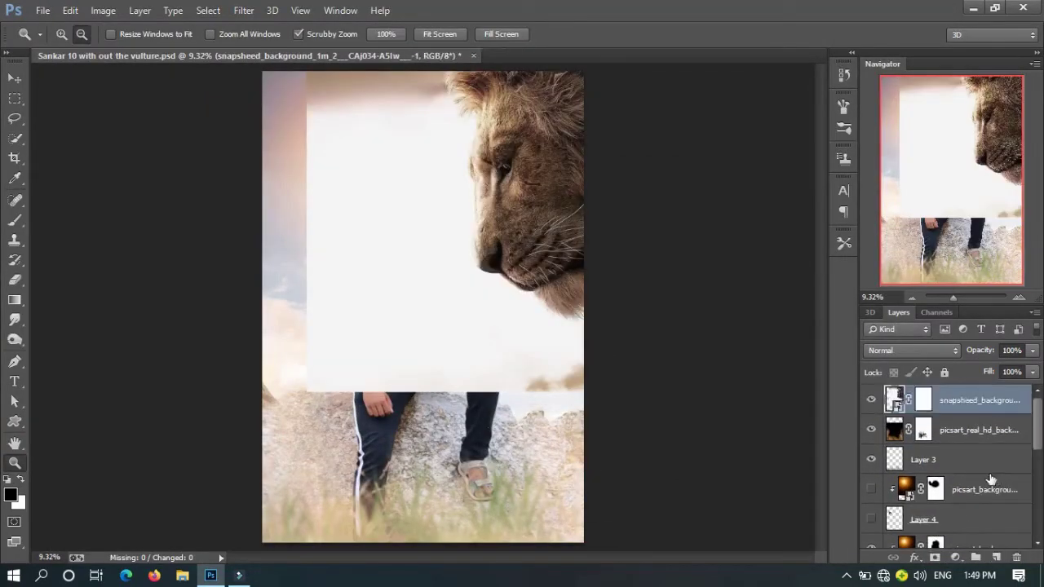
# Magic Wand-select the lion's white backdrop, trimming along the fur with the Lasso
pyautogui.rightClick(14, 138)
pyautogui.click(51, 157)
pyautogui.click(363, 209)
pyautogui.scroll(3, 391, 226)
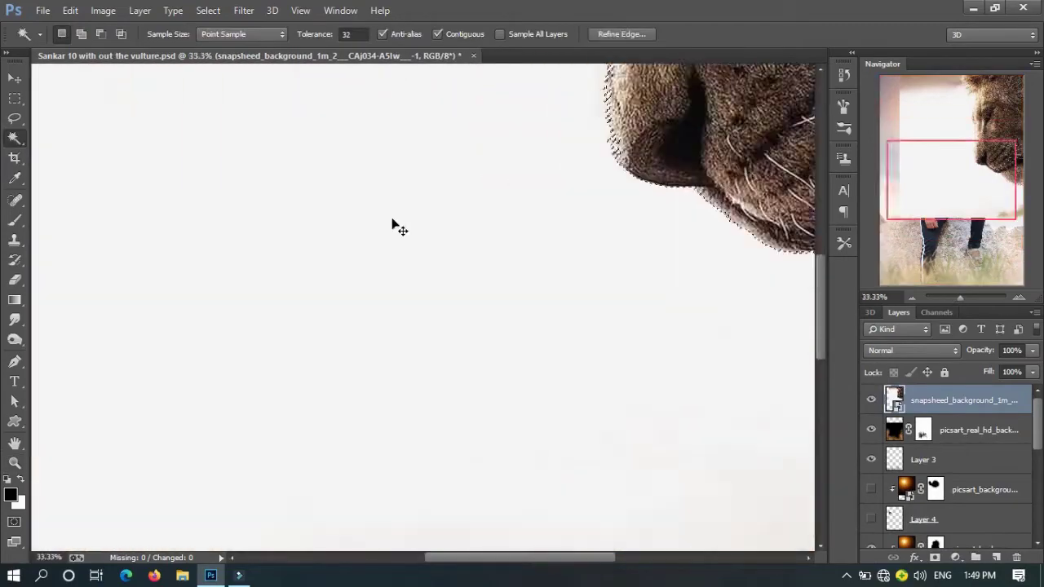
pyautogui.scroll(2, 392, 226)
pyautogui.press('l')
pyautogui.moveTo(356, 324); pyautogui.dragTo(352, 520)
# Add the area up to the image's top edge to the white selection
pyautogui.scroll(1, 359, 367)
pyautogui.scroll(1, 359, 408)
pyautogui.scroll(1, 367, 462)
pyautogui.scroll(2, 372, 337)
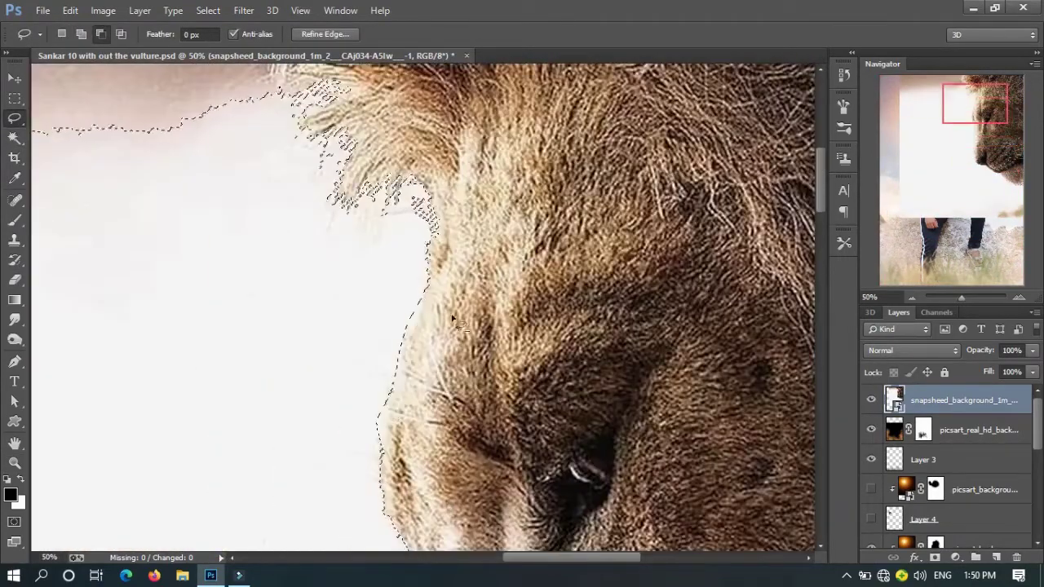
pyautogui.scroll(2, 427, 454)
pyautogui.click(80, 33)
pyautogui.moveTo(216, 334); pyautogui.dragTo(226, 503)
pyautogui.scroll(-2, 351, 330)
pyautogui.moveTo(571, 330); pyautogui.dragTo(302, 163)
pyautogui.press('z')
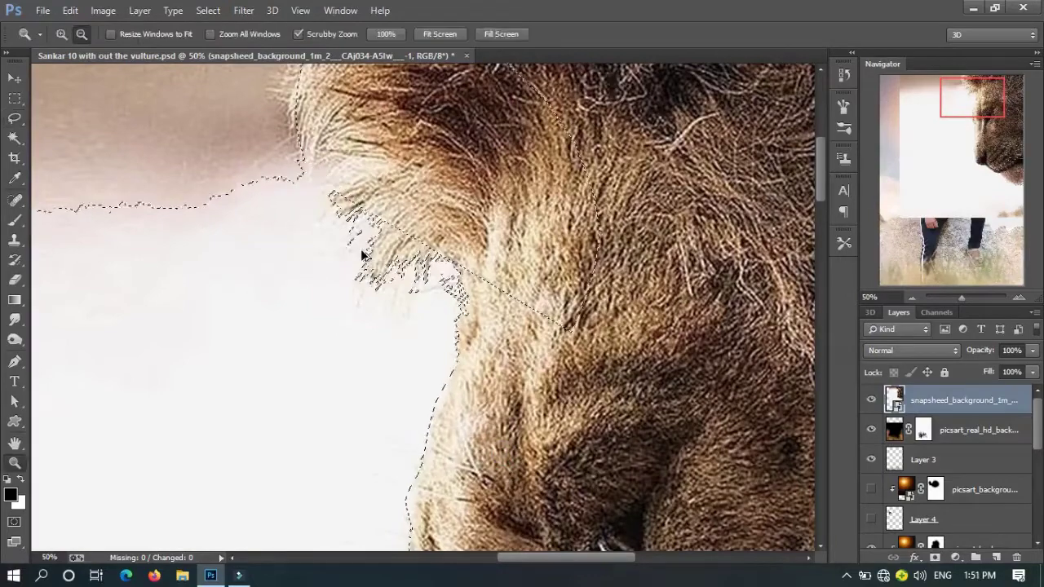
# Mask out the lion's white backdrop and move the lion up to the top-right
pyautogui.hotkey('ctrl', '0')
pyautogui.click(935, 558)
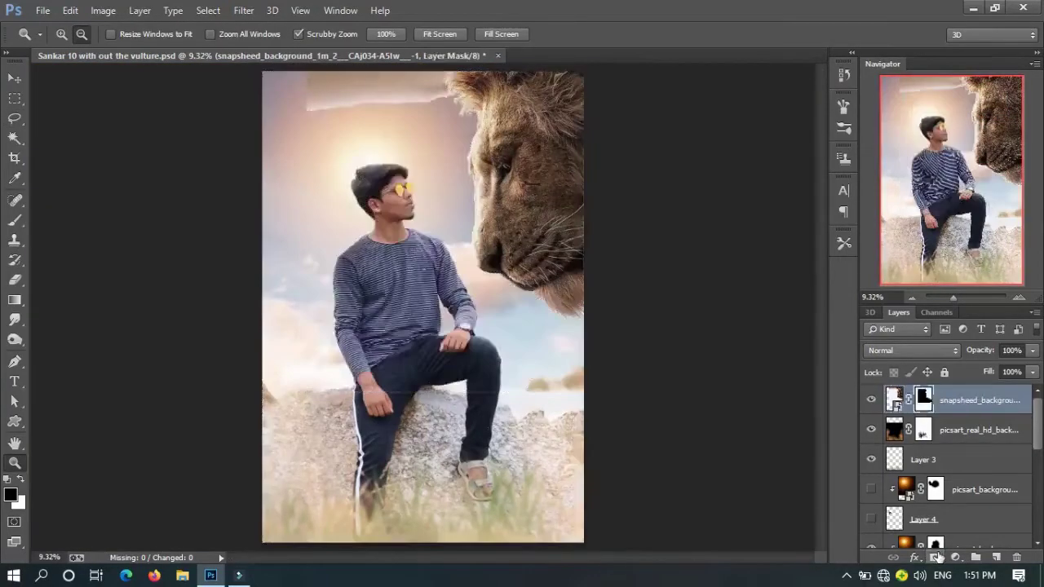
pyautogui.click(10, 222)
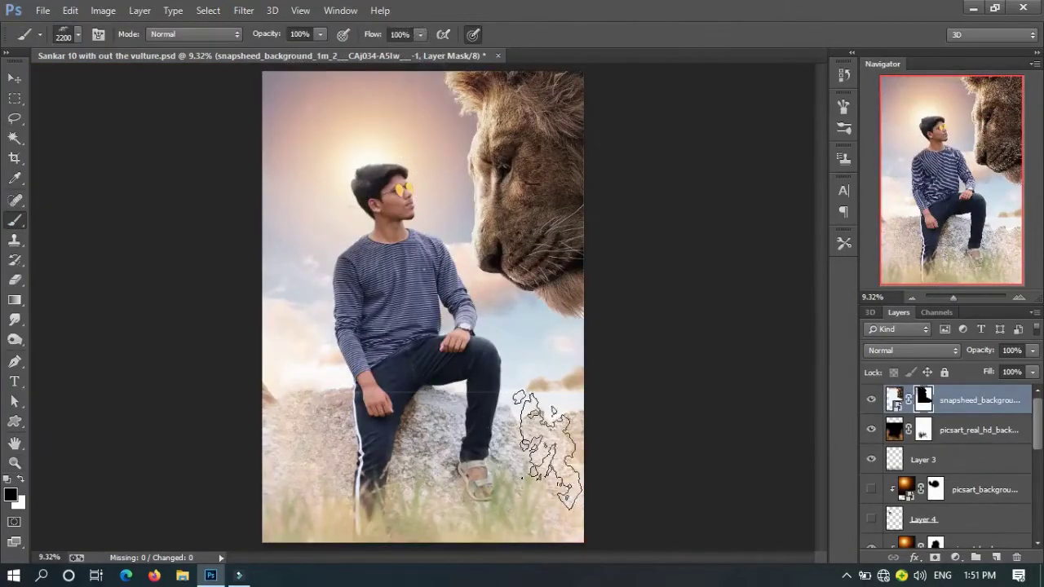
pyautogui.hotkey('ctrl', 't')
pyautogui.moveTo(531, 208); pyautogui.dragTo(558, 143)
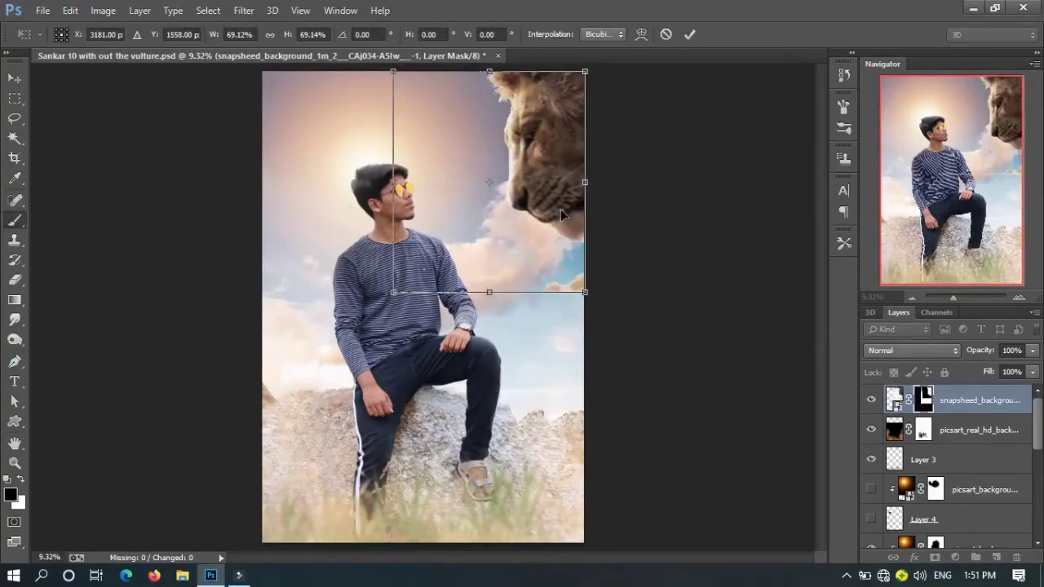
pyautogui.press('Return')
# Move the lion layer above Layer 6 and target its layer mask
pyautogui.click(871, 400)
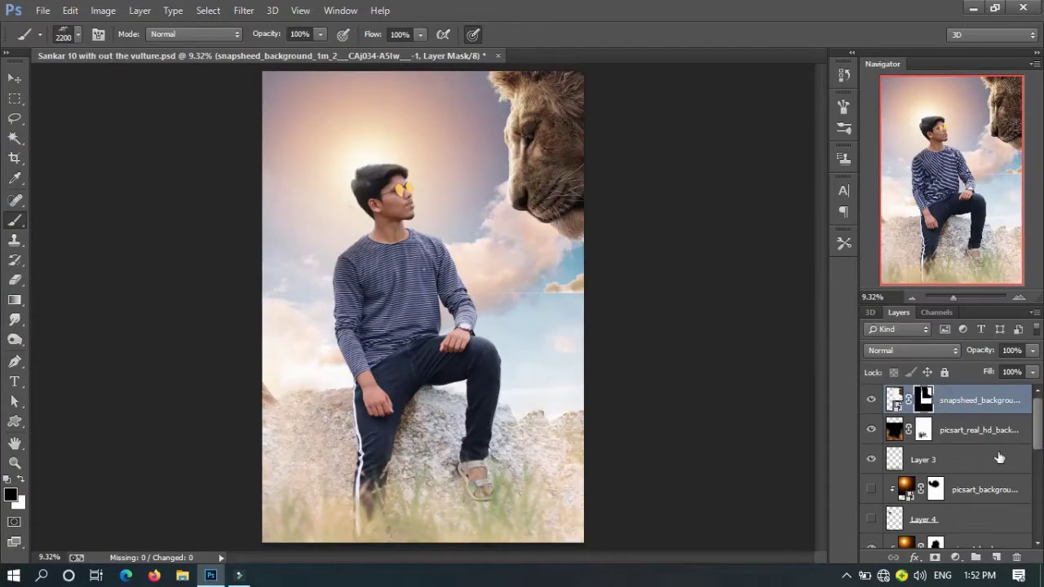
pyautogui.click(979, 430)
pyautogui.hotkey('ctrl', 'shift', 'alt', 'n')
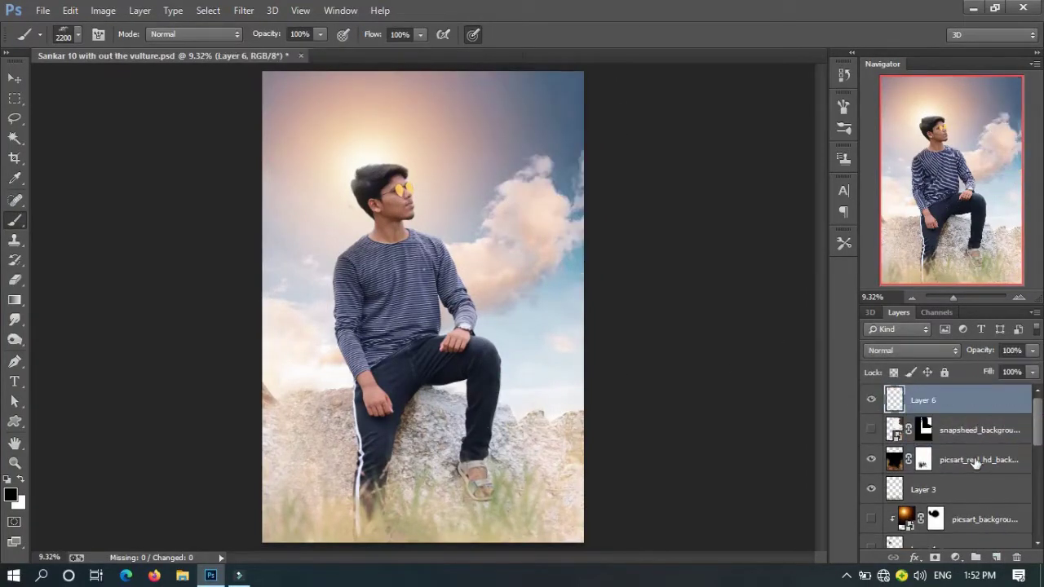
pyautogui.moveTo(923, 399); pyautogui.dragTo(923, 444)
pyautogui.click(871, 400)
pyautogui.click(923, 400)
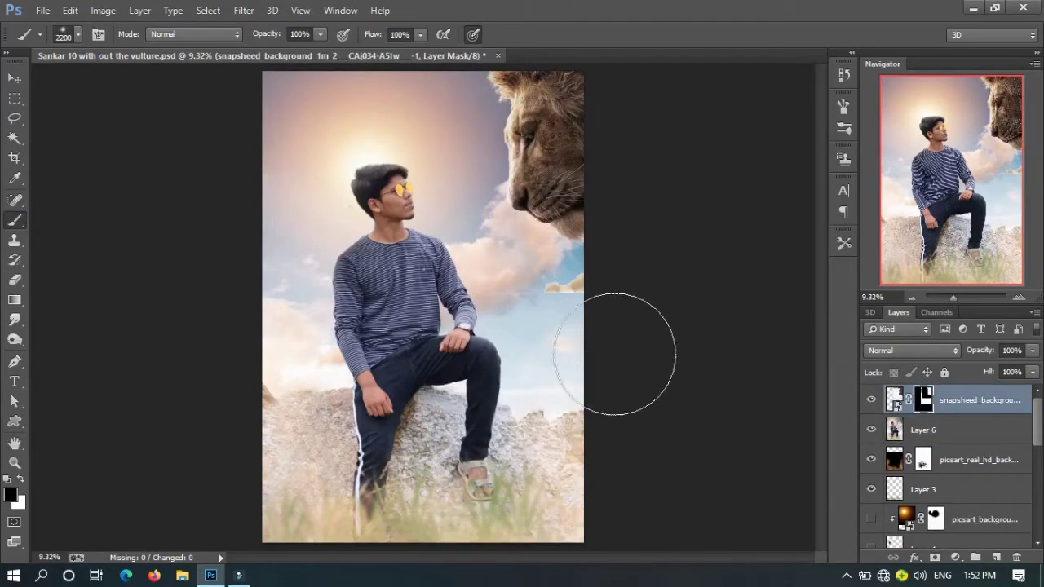
# Paint the lion's mask to blend the cloud seam, then zoom to the boy's face
pyautogui.moveTo(615, 354); pyautogui.dragTo(527, 347)
pyautogui.rightClick(527, 348)
pyautogui.press('Escape')
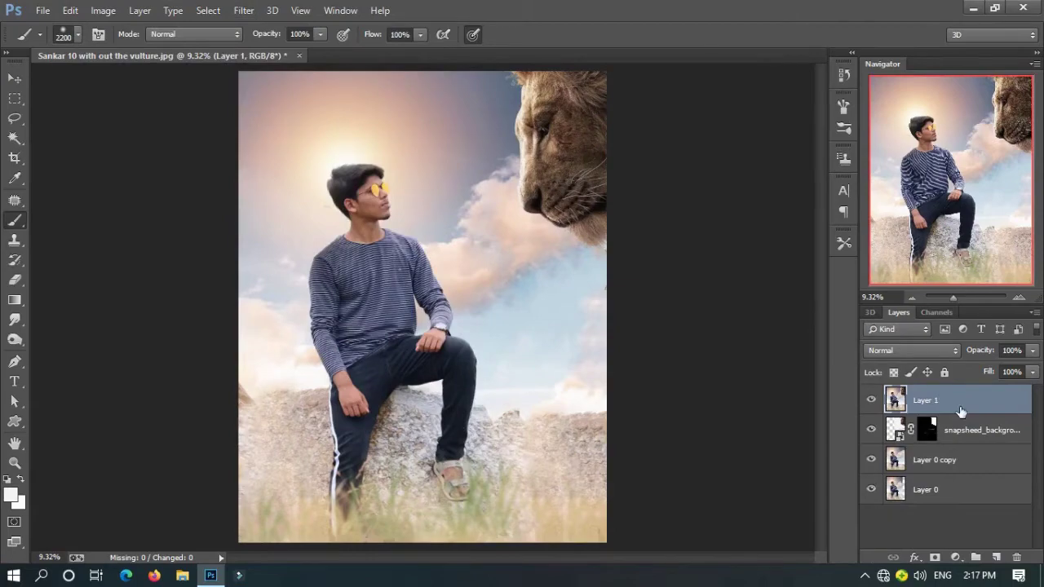
pyautogui.hotkey('ctrl', '1')
pyautogui.moveTo(752, 427); pyautogui.dragTo(431, 366)
# Spot-heal a blemish on the boy's forehead on Layer 1
pyautogui.hotkey('alt', '[')
pyautogui.click(964, 405)
pyautogui.click(15, 200)
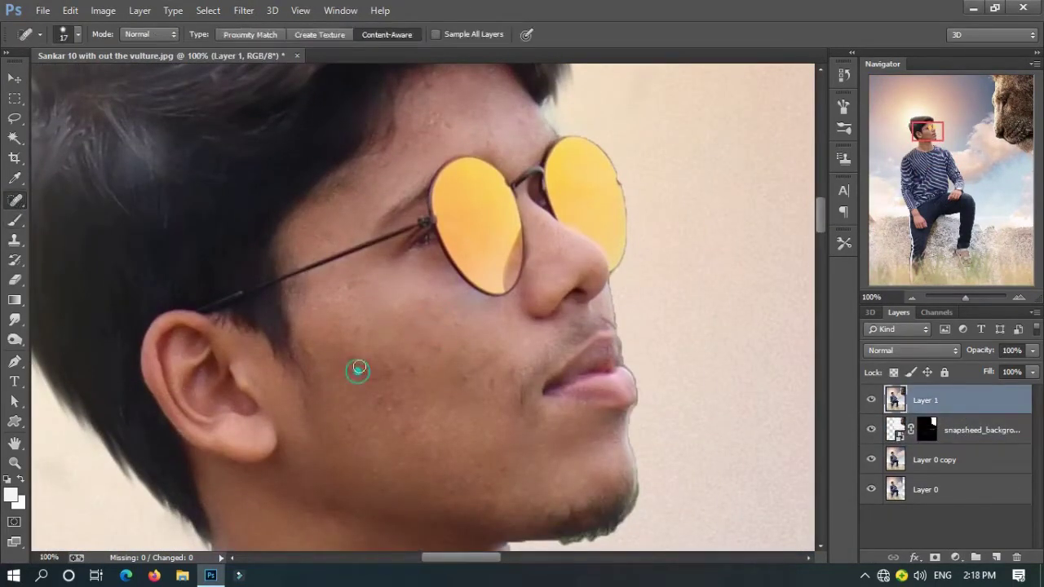
pyautogui.scroll(3, 414, 242)
pyautogui.click(430, 284)
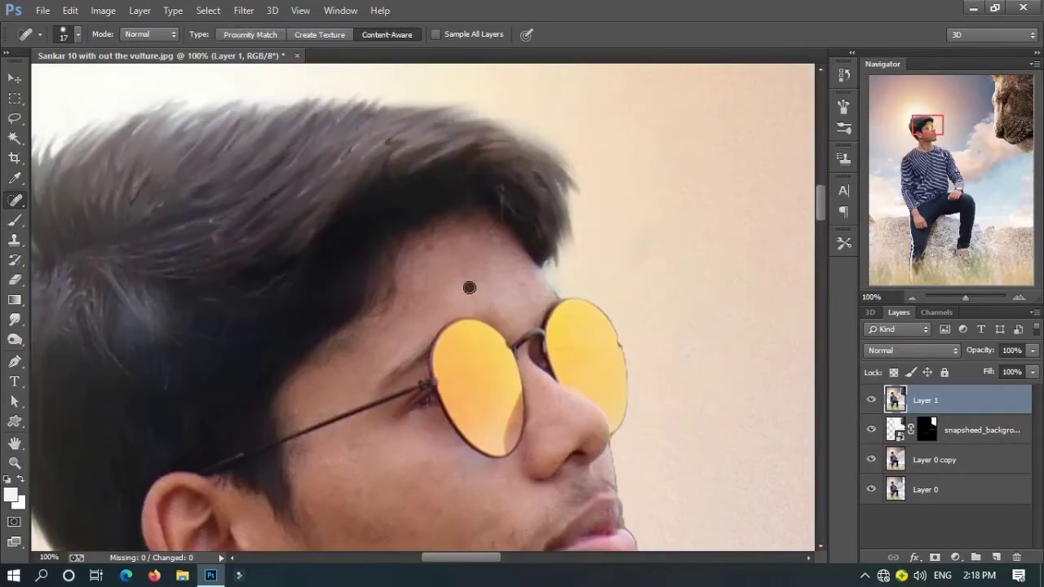
pyautogui.scroll(-2, 408, 294)
pyautogui.scroll(-2, 402, 312)
pyautogui.scroll(2, 422, 322)
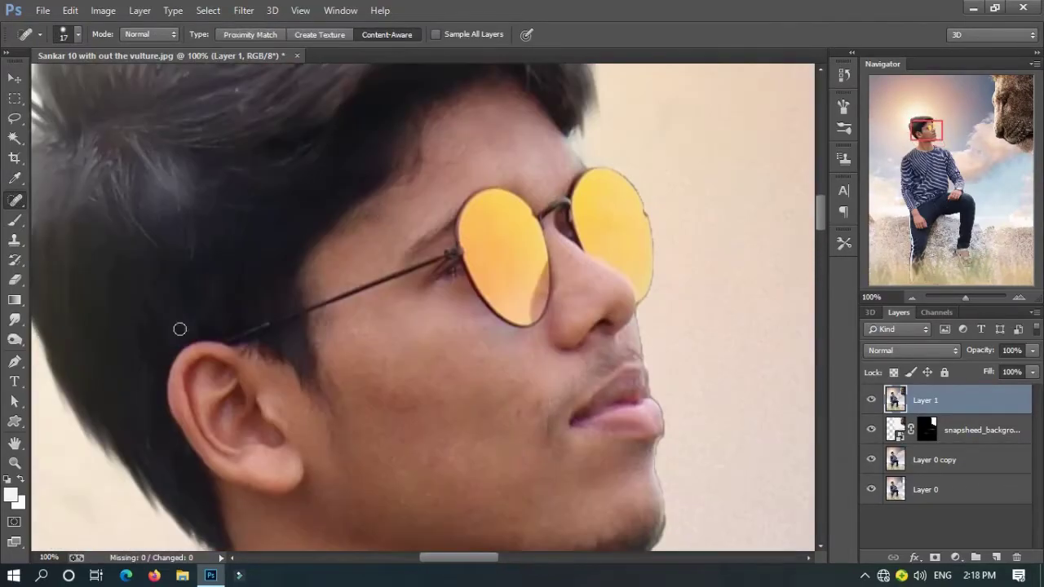
# Undo a stray brush dab, restore Layer 1, and duplicate Layer 1 for skin smoothing
pyautogui.press('b')
pyautogui.click(461, 155)
pyautogui.hotkey('ctrl', 'z')
pyautogui.rightClick(14, 220)
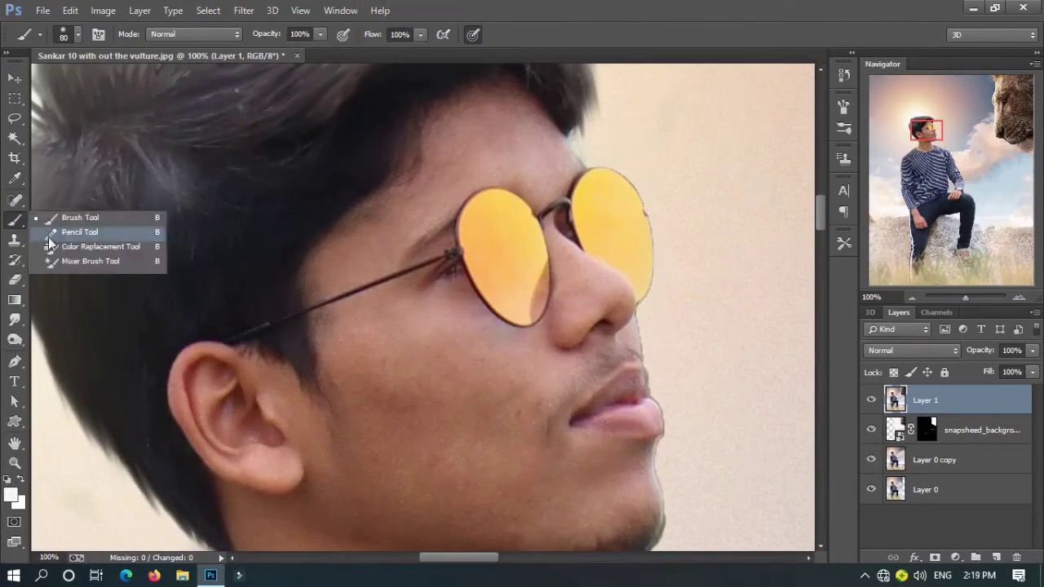
pyautogui.click(81, 267)
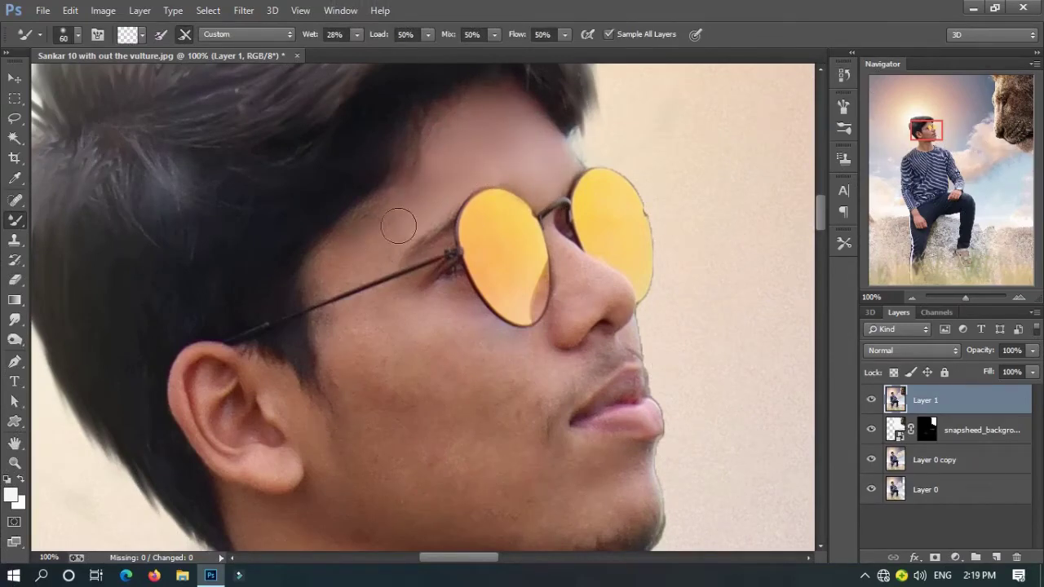
pyautogui.moveTo(962, 416); pyautogui.dragTo(1017, 557)
pyautogui.hotkey('ctrl', 'z')
pyautogui.press('j')
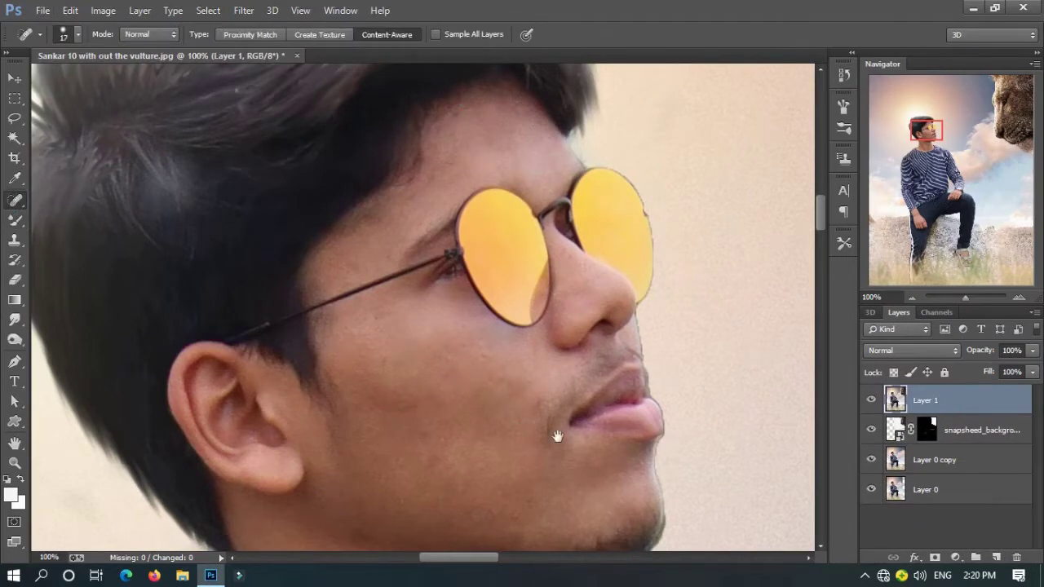
pyautogui.scroll(-3, 607, 438)
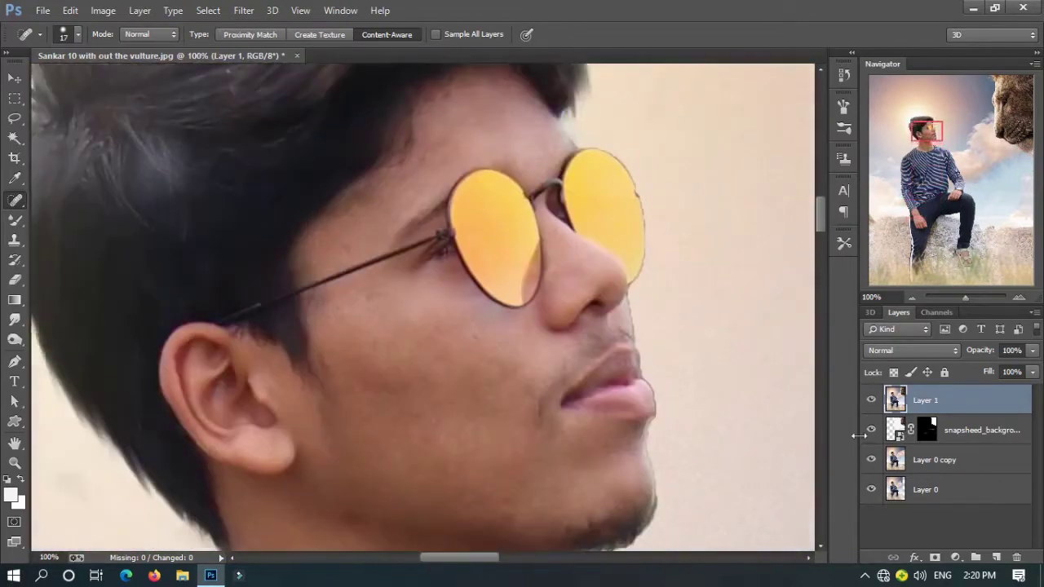
pyautogui.moveTo(925, 399); pyautogui.dragTo(998, 557)
# Hide Layer 1 and apply a Gaussian Blur to Layer 1 copy
pyautogui.click(244, 10)
pyautogui.click(478, 252)
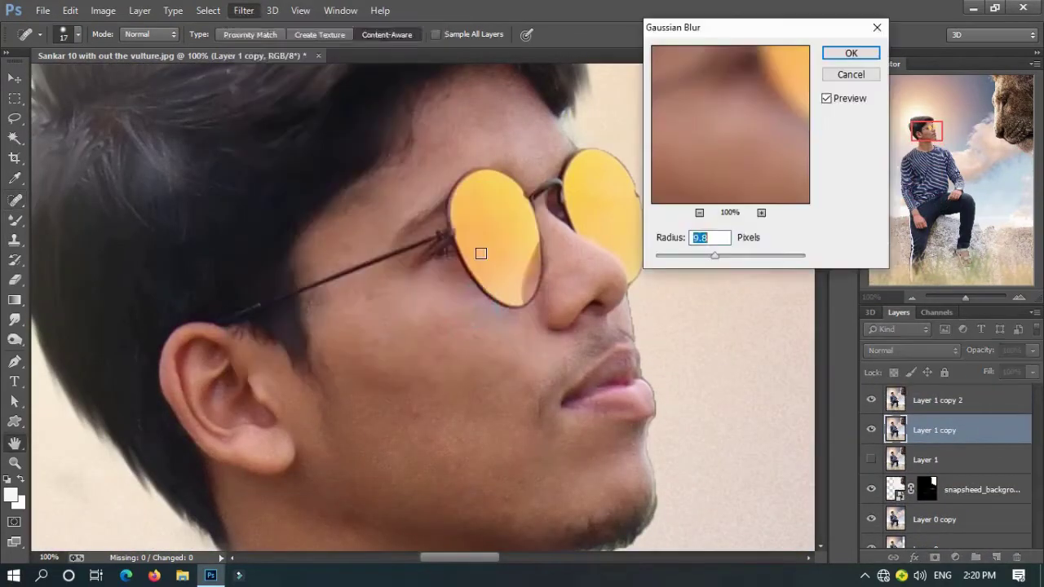
pyautogui.moveTo(718, 255)
pyautogui.mouseDown()
pyautogui.moveTo(773, 259)
pyautogui.moveTo(690, 256)
pyautogui.mouseUp()
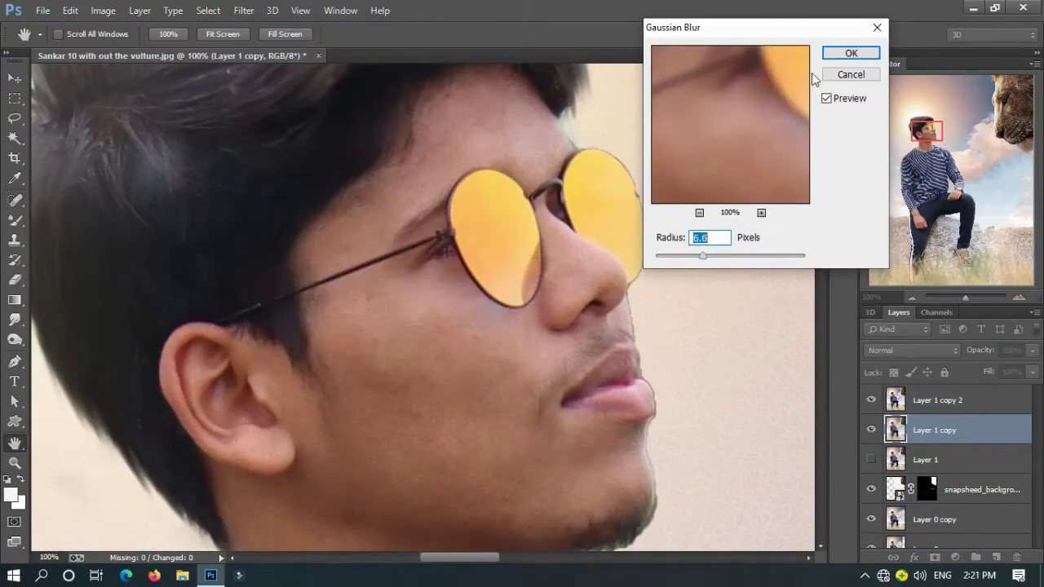
pyautogui.press('Return')
# Set Layer 1 copy 2 to Linear Light and apply High Pass at radius 2.0
pyautogui.click(912, 350)
pyautogui.click(909, 231)
pyautogui.click(244, 10)
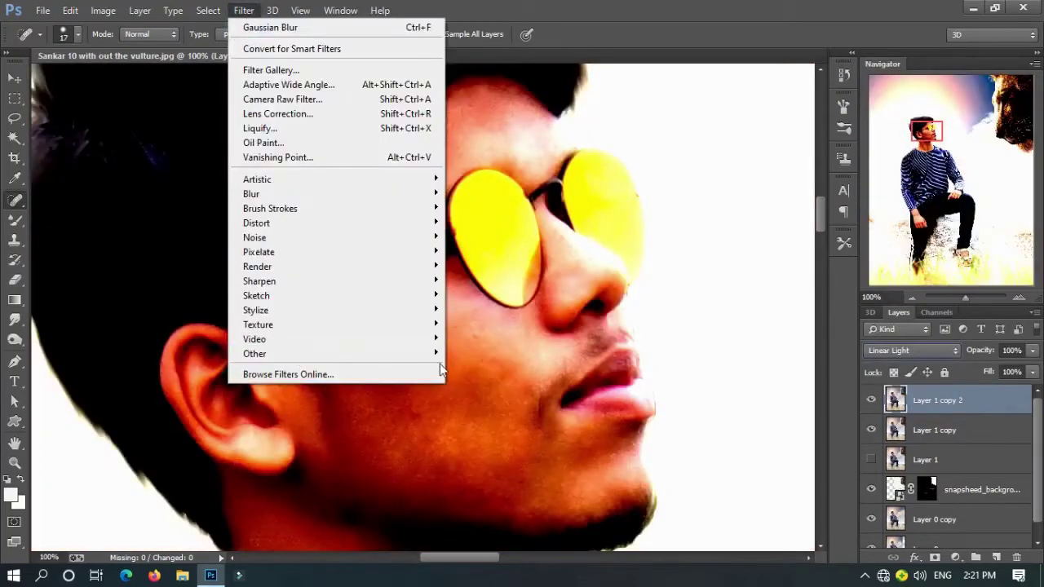
pyautogui.click(481, 369)
pyautogui.moveTo(651, 345); pyautogui.dragTo(663, 346)
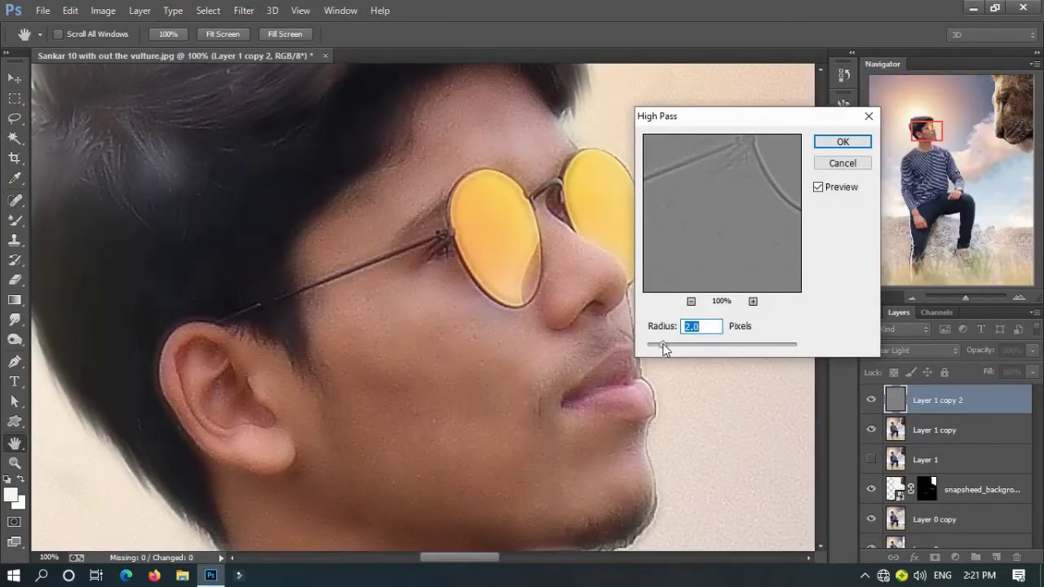
pyautogui.press('Return')
# Group both Layer 1 copies into Group 1 with a black hiding mask
pyautogui.press('j')
pyautogui.keyDown('shift'); pyautogui.click(934, 430); pyautogui.keyUp('shift')
pyautogui.rightClick(931, 430)
pyautogui.click(734, 175)
pyautogui.click(644, 182)
pyautogui.keyDown('alt'); pyautogui.click(935, 557); pyautogui.keyUp('alt')
# Paint white on Group 1's mask over cheeks, neck and wrist, then stamp a new Layer 2
pyautogui.press('b')
pyautogui.press('x')
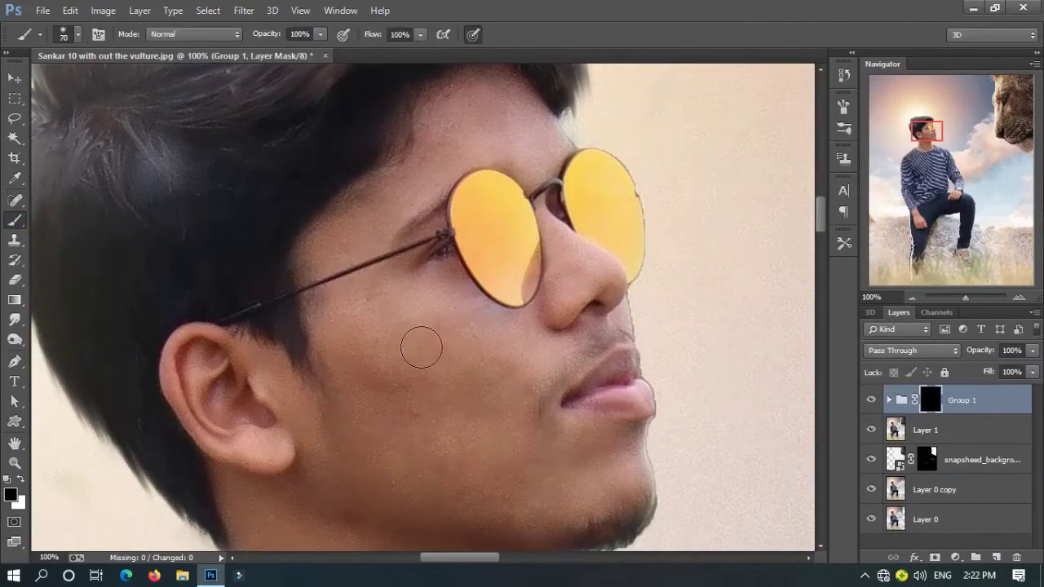
pyautogui.moveTo(454, 311); pyautogui.dragTo(442, 380)
pyautogui.press('x')
pyautogui.moveTo(413, 265)
pyautogui.mouseDown()
pyautogui.moveTo(447, 226)
pyautogui.moveTo(420, 110)
pyautogui.mouseUp()
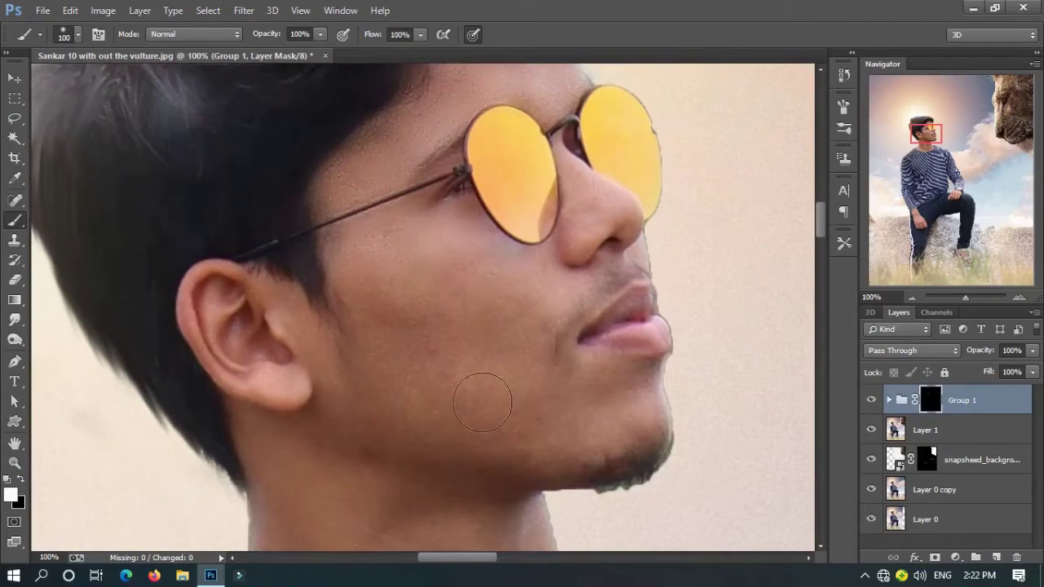
pyautogui.moveTo(316, 347); pyautogui.dragTo(317, 253)
pyautogui.moveTo(492, 484); pyautogui.dragTo(475, 362)
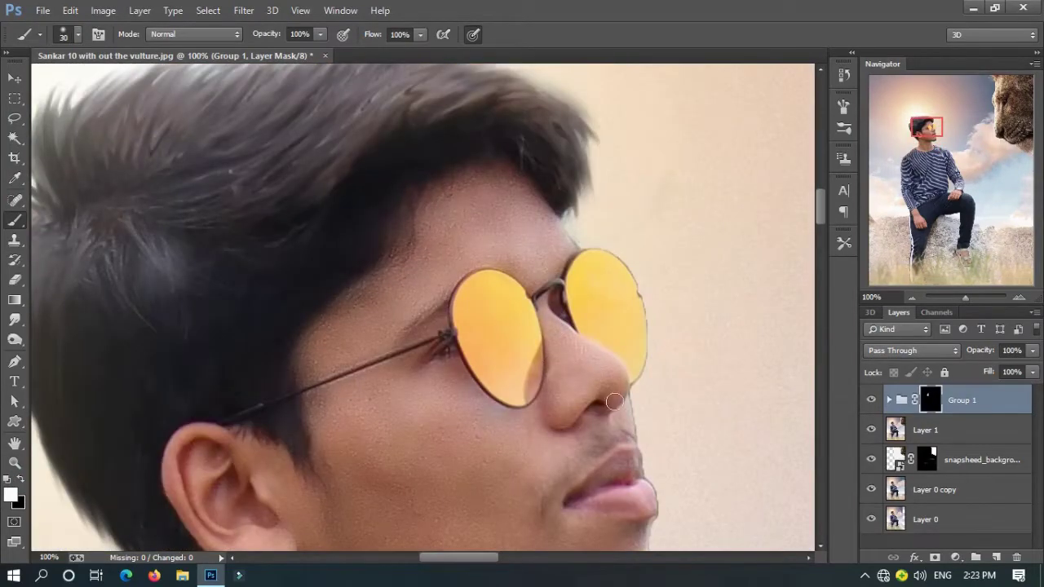
pyautogui.scroll(-3, 614, 401)
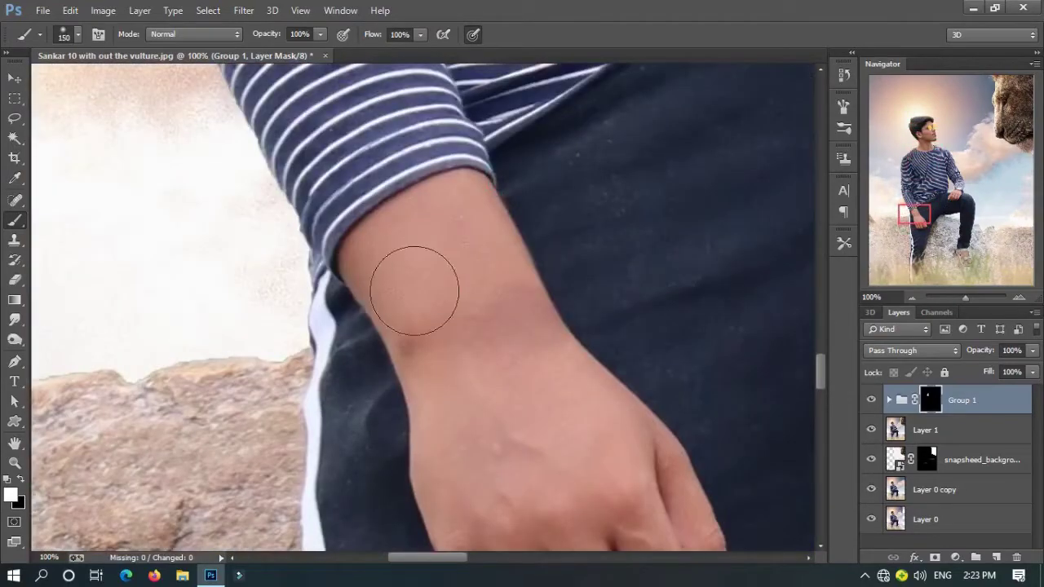
pyautogui.click(506, 328)
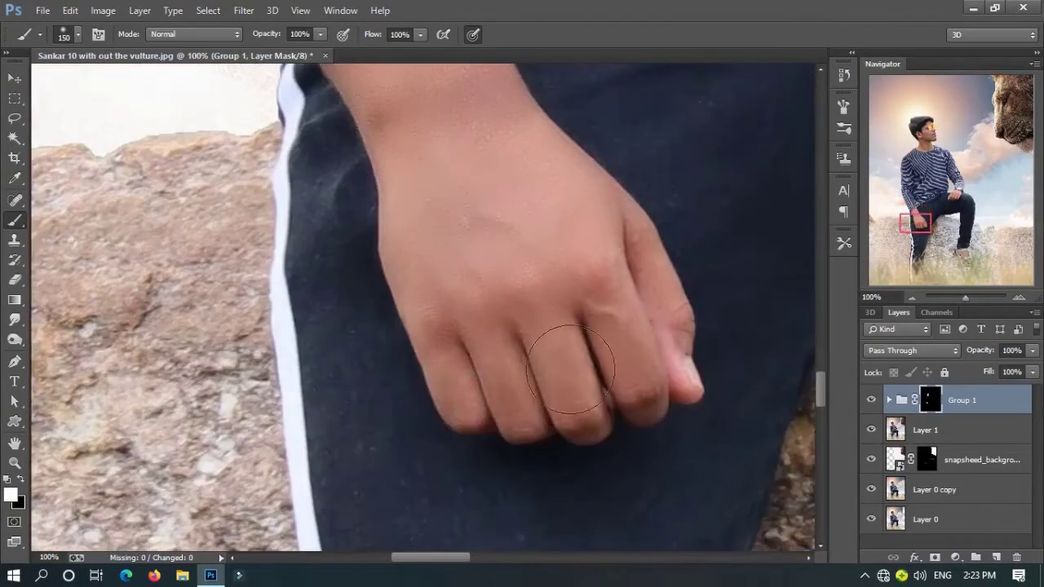
pyautogui.press('x')
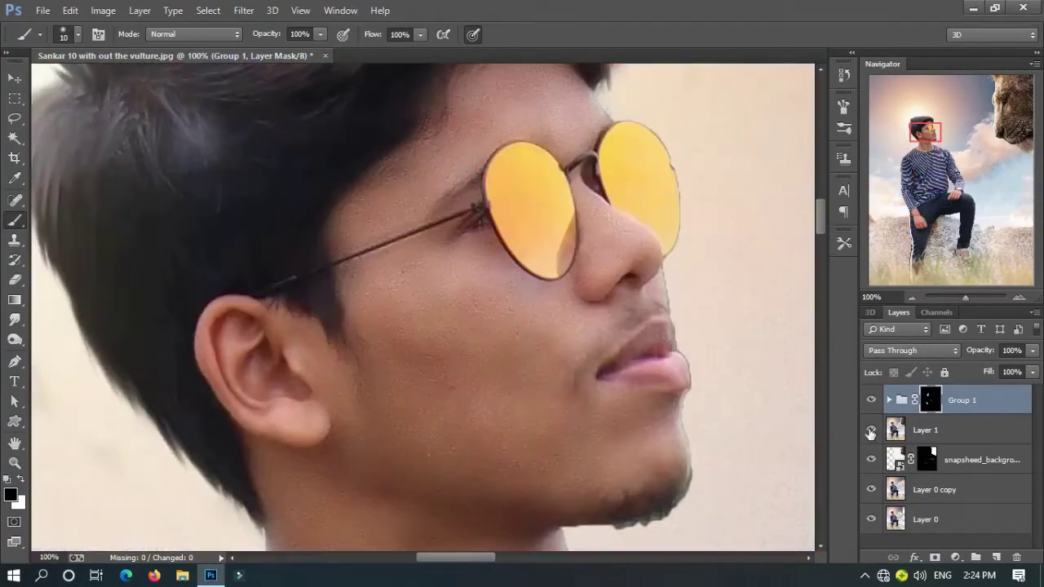
pyautogui.hotkey('ctrl', 'shift', 'alt', 'e')
pyautogui.rightClick(14, 220)
# Blend the forehead skin with the Mixer Brush at 25% wetness on Layer 2
pyautogui.click(67, 262)
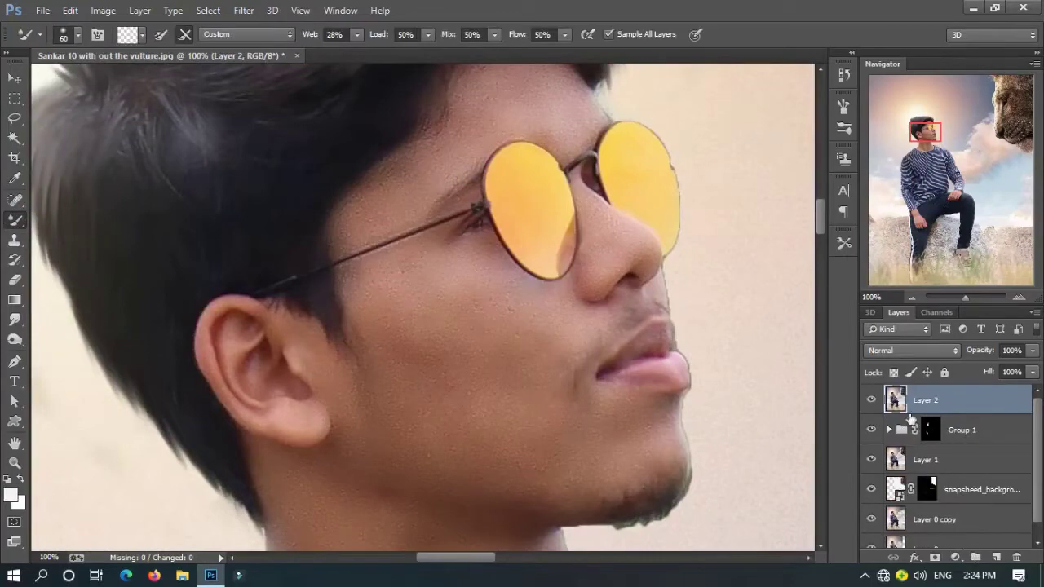
pyautogui.keyDown('alt'); pyautogui.click(368, 281); pyautogui.keyUp('alt')
pyautogui.keyDown('ctrl'); pyautogui.click(305, 373); pyautogui.keyUp('ctrl')
pyautogui.press(']')
pyautogui.press(']')
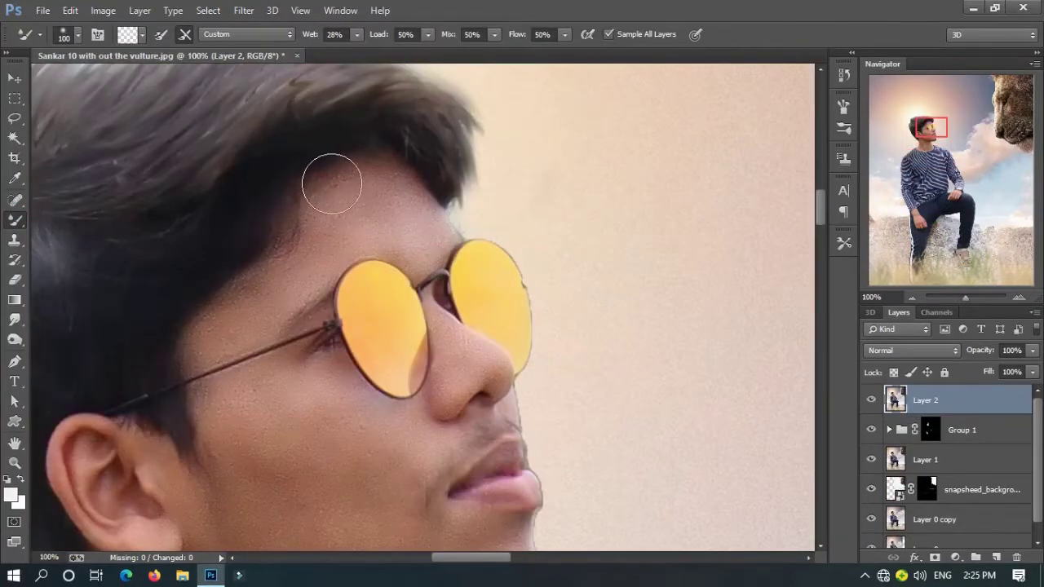
pyautogui.moveTo(277, 236); pyautogui.dragTo(293, 261)
pyautogui.press(']')
pyautogui.moveTo(357, 34); pyautogui.dragTo(356, 51)
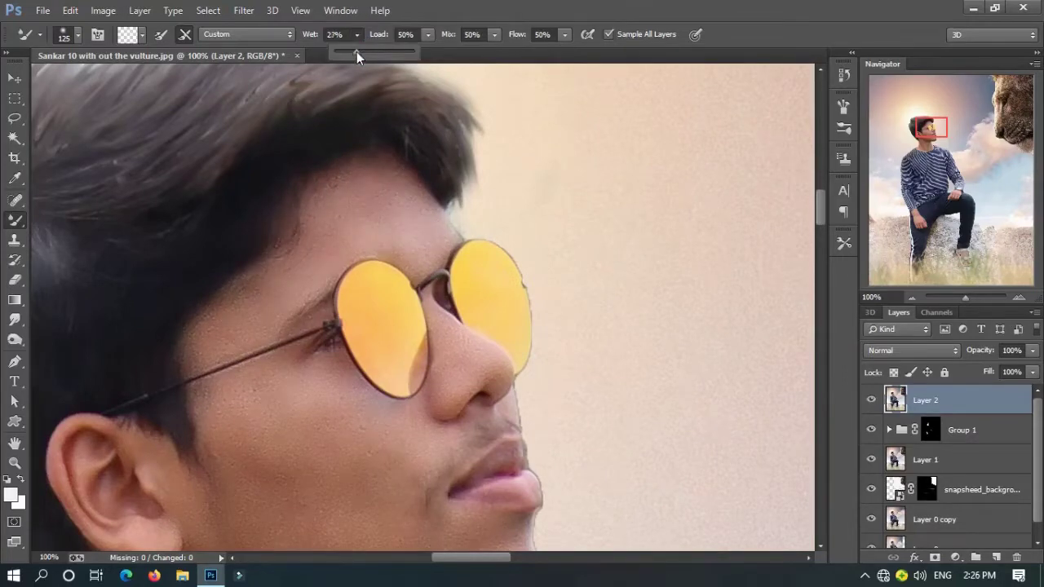
pyautogui.moveTo(295, 253); pyautogui.dragTo(441, 188)
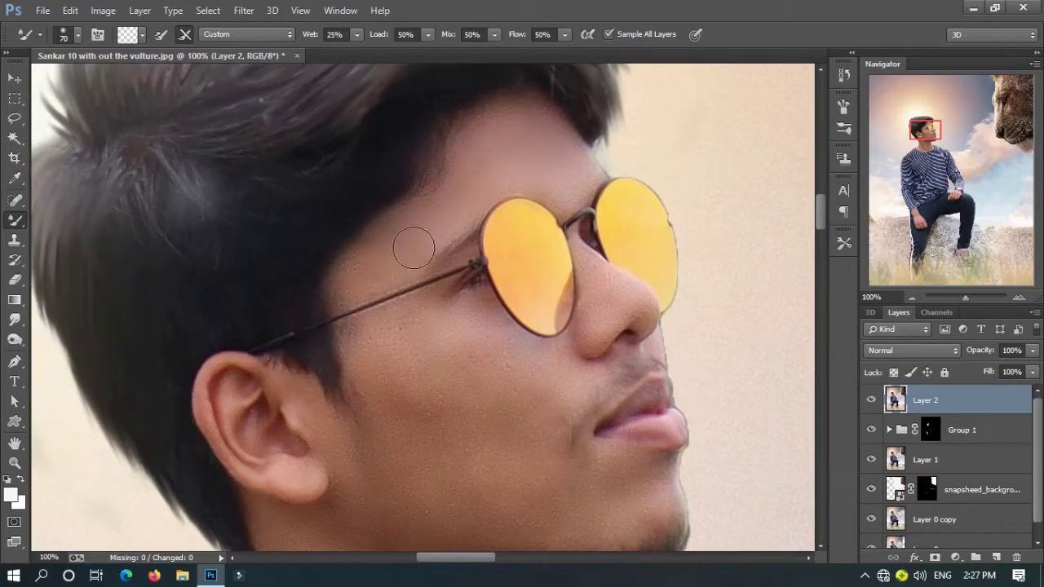
pyautogui.moveTo(395, 261); pyautogui.dragTo(330, 159)
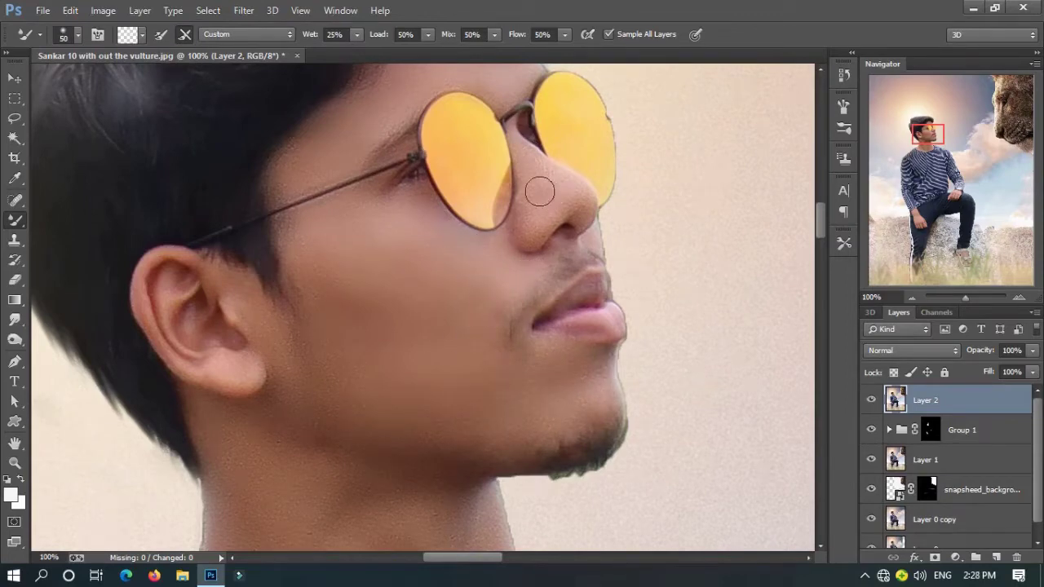
# Blend the skin of the face and neck, resizing the brush with [ and ]
pyautogui.press(']')
pyautogui.press(']')
pyautogui.press(']')
pyautogui.scroll(2, 511, 424)
pyautogui.press('[')
pyautogui.press('[')
pyautogui.press('[')
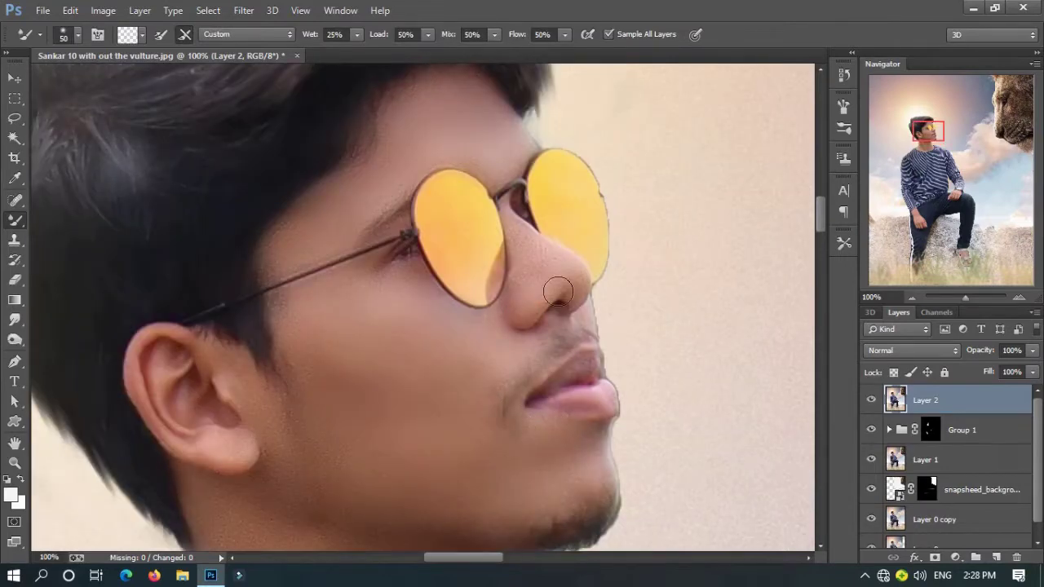
pyautogui.moveTo(517, 341); pyautogui.dragTo(597, 80)
pyautogui.press(']')
pyautogui.press(']')
pyautogui.press(']')
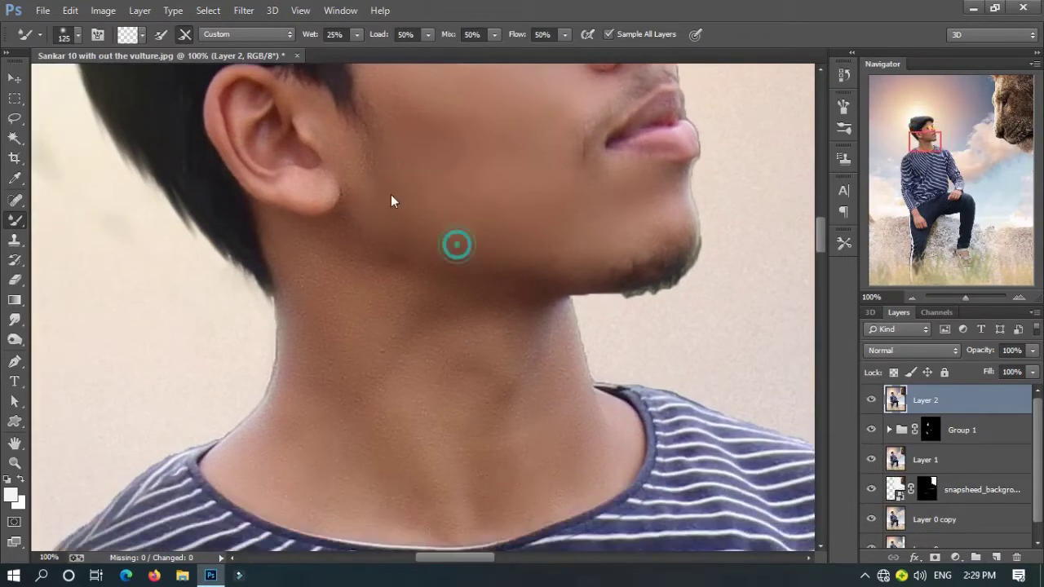
pyautogui.moveTo(456, 211); pyautogui.dragTo(411, 399)
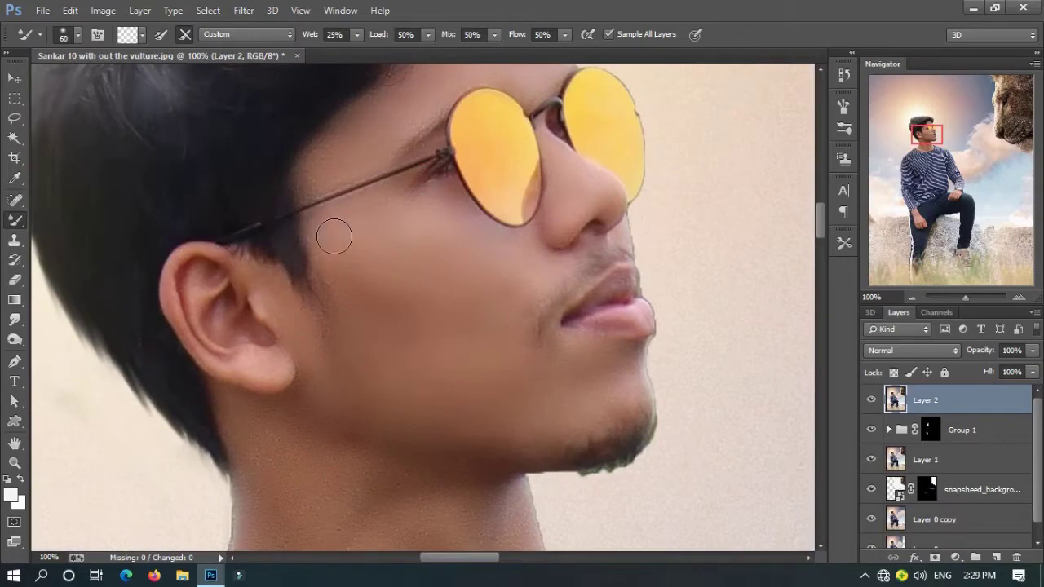
pyautogui.press('[')
pyautogui.press('[')
pyautogui.press('[')
pyautogui.scroll(3, 351, 192)
pyautogui.scroll(-5, 424, 270)
pyautogui.scroll(-3, 563, 221)
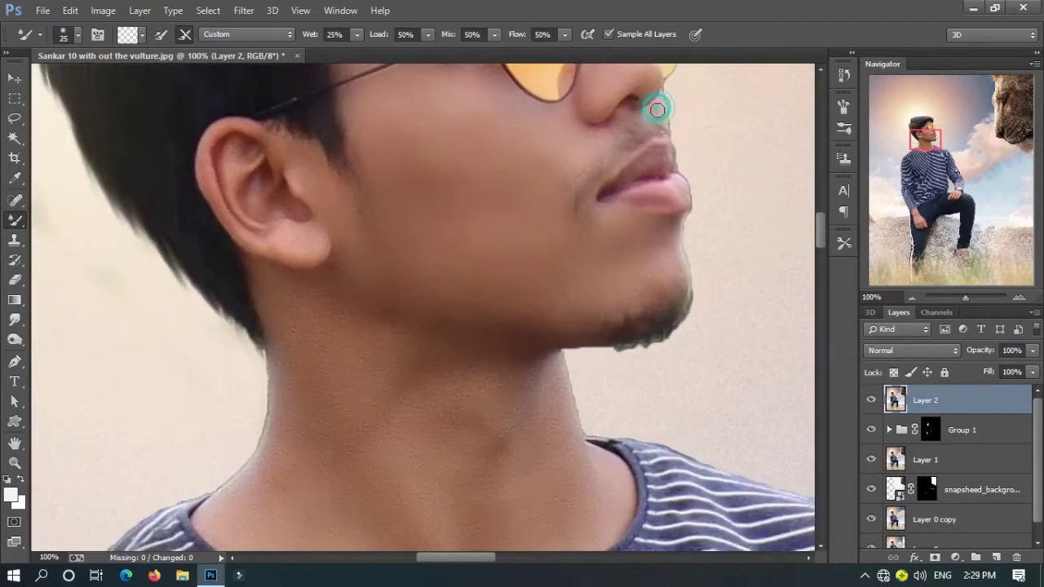
pyautogui.scroll(-3, 562, 228)
pyautogui.scroll(3, 490, 220)
pyautogui.hscroll(-3, 440, 228)
pyautogui.press('[')
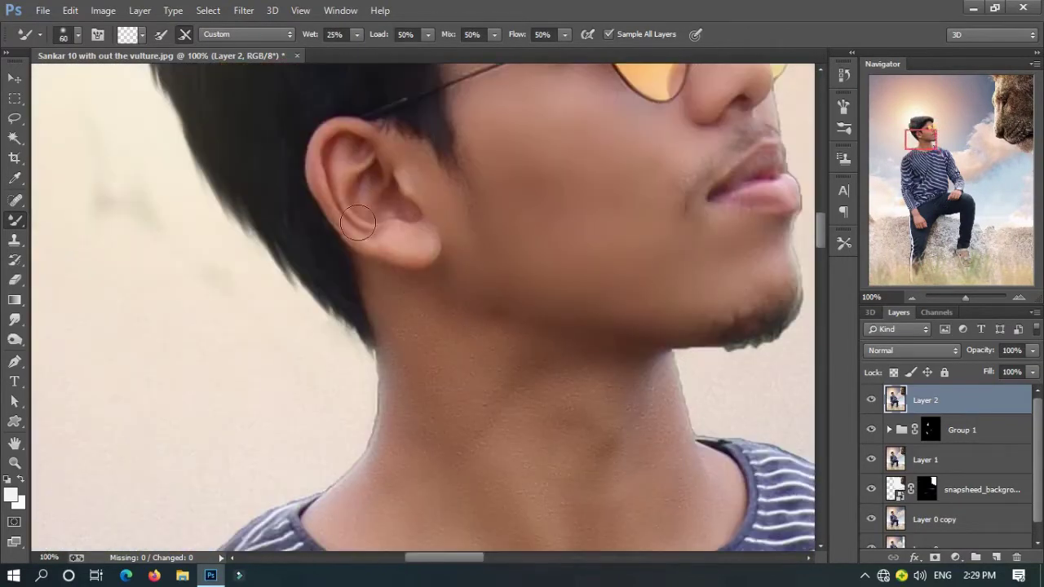
pyautogui.press(']')
pyautogui.press(']')
pyautogui.press(']')
pyautogui.scroll(-3, 550, 279)
pyautogui.hscroll(2, 551, 279)
pyautogui.press('[')
pyautogui.press('[')
pyautogui.press('[')
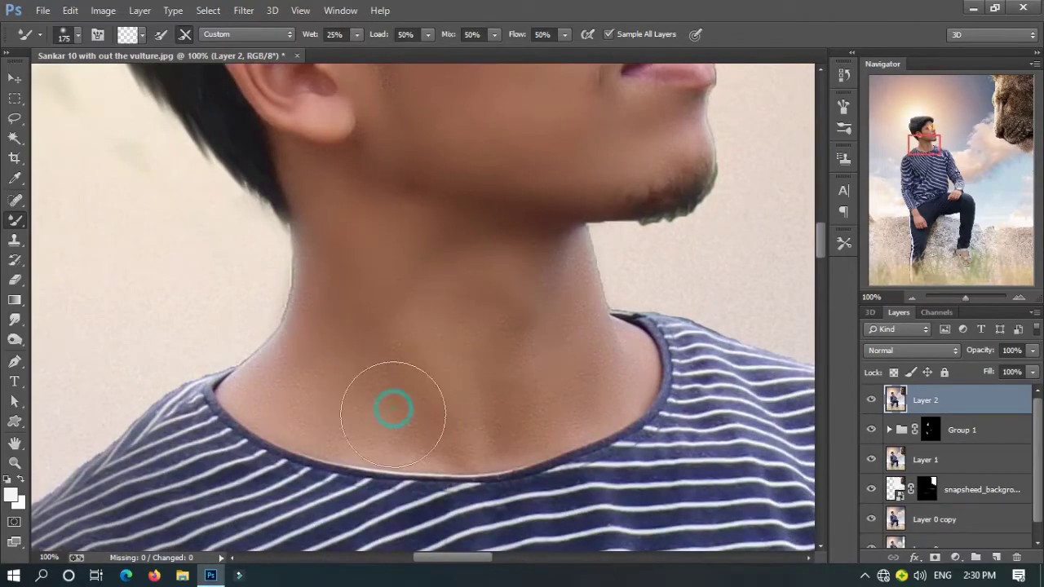
pyautogui.scroll(3, 385, 401)
pyautogui.scroll(-1, 334, 242)
pyautogui.scroll(1, 414, 234)
pyautogui.scroll(-20, 412, 163)
pyautogui.press(']')
pyautogui.press(']')
pyautogui.press(']')
pyautogui.scroll(-2, 244, 302)
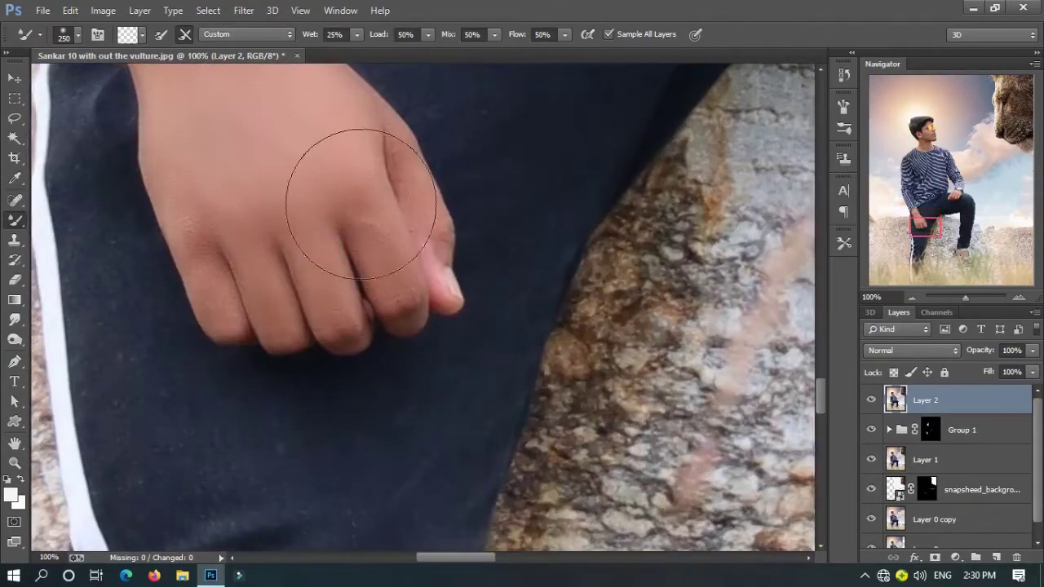
# Blend the skin of the hand resting on the knee, then fit the image on screen
pyautogui.moveTo(350, 198); pyautogui.dragTo(175, 353)
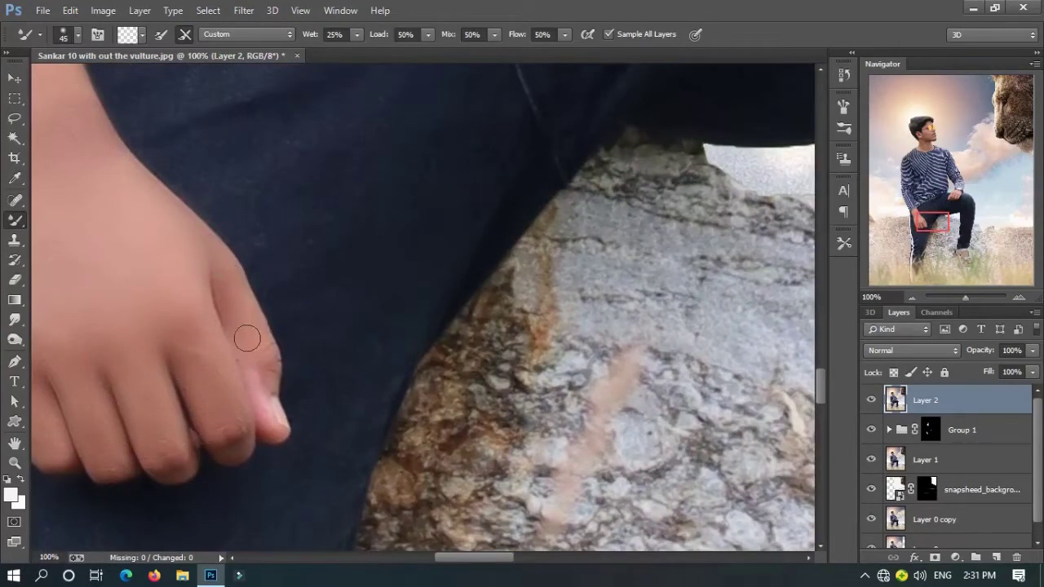
pyautogui.scroll(5, 238, 331)
pyautogui.hscroll(5, 426, 237)
pyautogui.press(']')
pyautogui.press(']')
pyautogui.press(']')
pyautogui.scroll(-2, 360, 149)
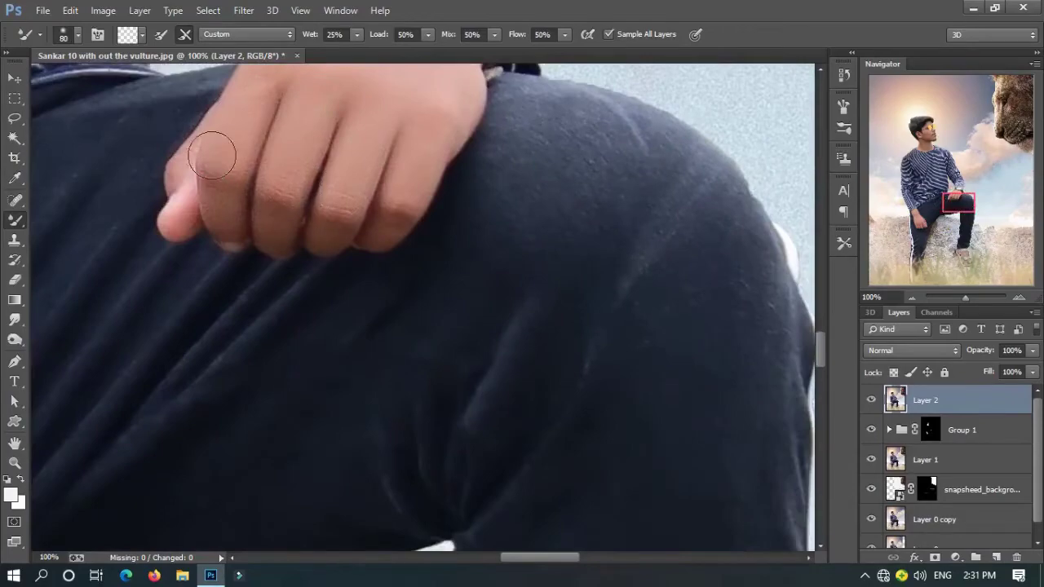
pyautogui.moveTo(212, 154); pyautogui.dragTo(320, 454)
pyautogui.press('[')
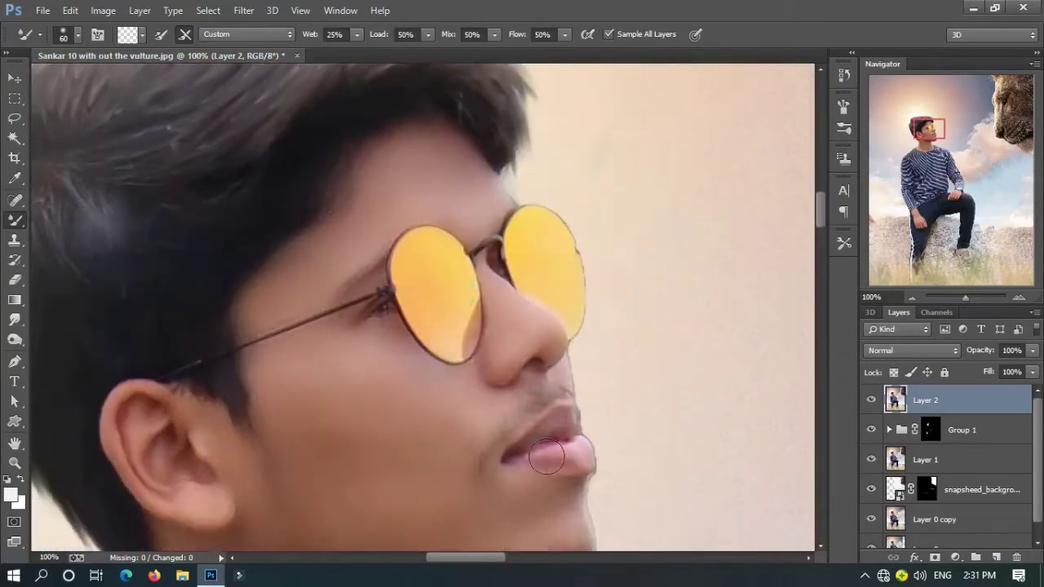
pyautogui.hotkey('ctrl', '0')
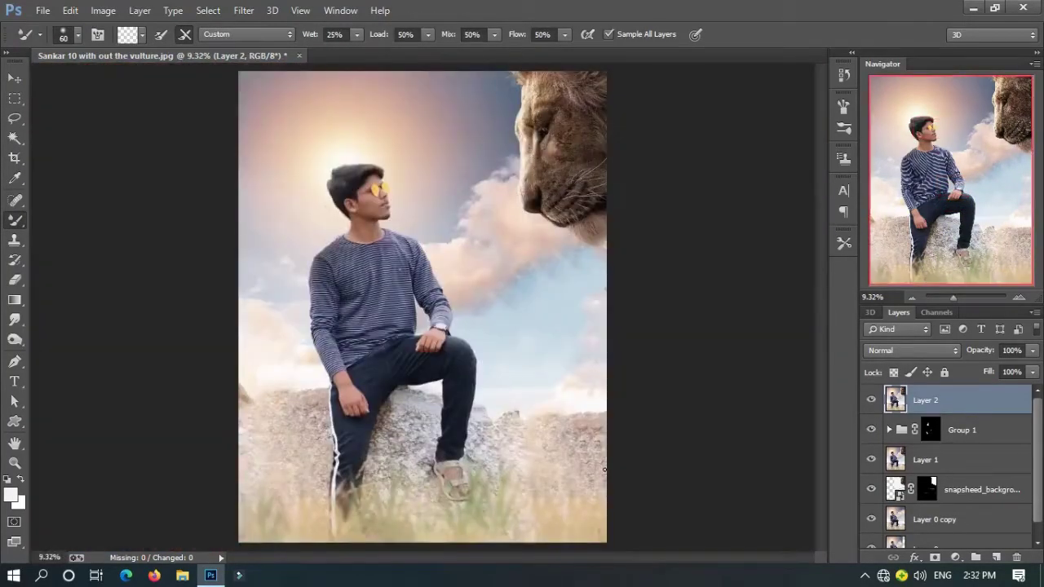
# On a new layer, paint beige grass blades along the bottom with the grass brush
pyautogui.click(993, 560)
pyautogui.rightClick(15, 220)
pyautogui.click(82, 219)
pyautogui.click(70, 34)
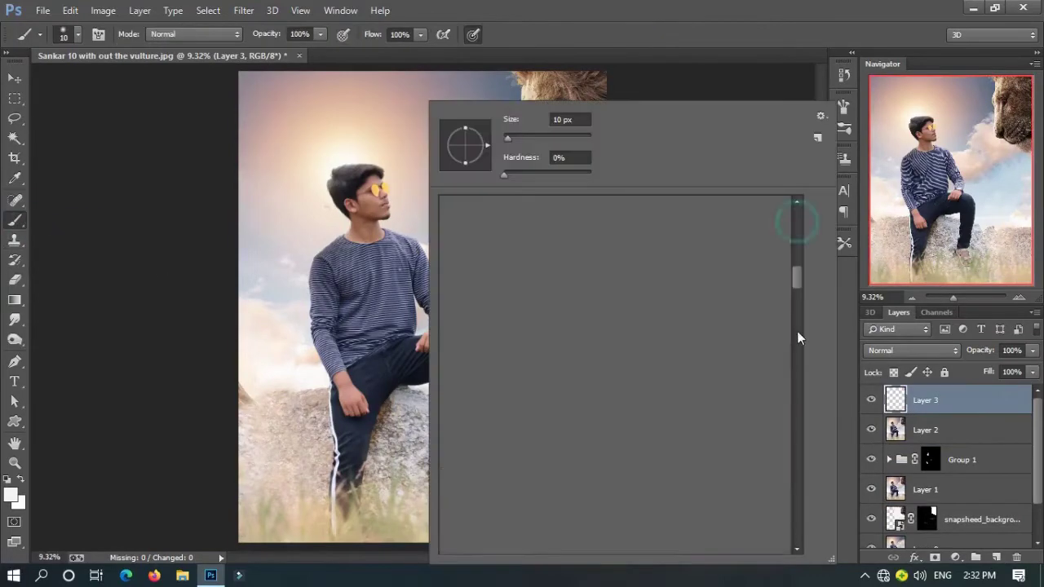
pyautogui.keyDown('alt'); pyautogui.click(499, 496); pyautogui.keyUp('alt')
pyautogui.moveTo(560, 501); pyautogui.dragTo(473, 501)
# Gaussian-blur the painted grass and stamp all visible layers into a new layer
pyautogui.click(244, 10)
pyautogui.click(560, 303)
pyautogui.press('Return')
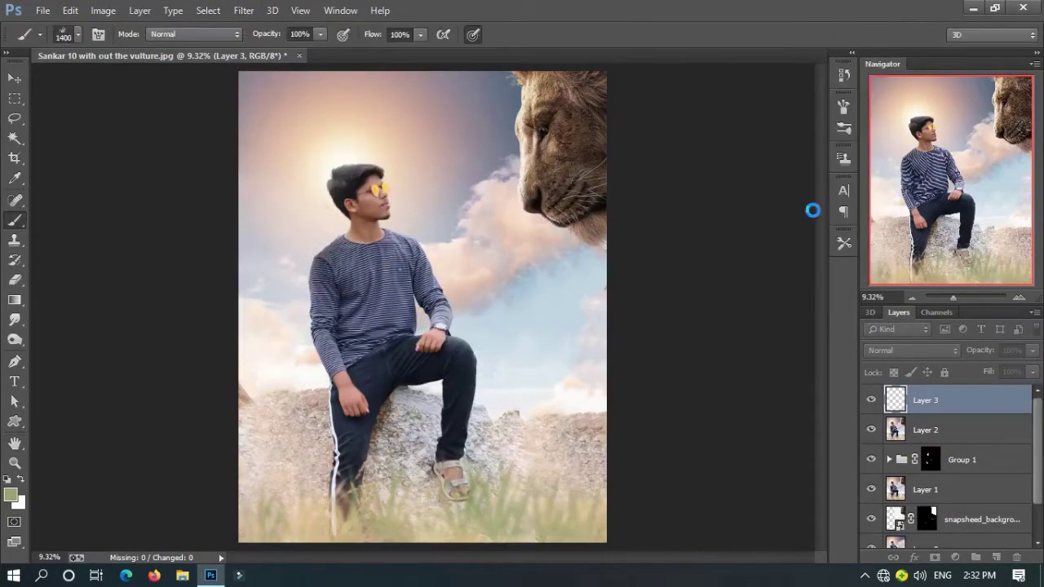
pyautogui.hotkey('ctrl', 'alt', 'shift', 'e')
# In Camera Raw, brighten highlights, shadows and whites, adding vibrance +5, saturation and Dehaze +10
pyautogui.click(244, 10)
pyautogui.click(298, 99)
pyautogui.scroll(-3, 816, 501)
pyautogui.moveTo(828, 448)
pyautogui.mouseDown()
pyautogui.moveTo(854, 451)
pyautogui.moveTo(841, 453)
pyautogui.mouseUp()
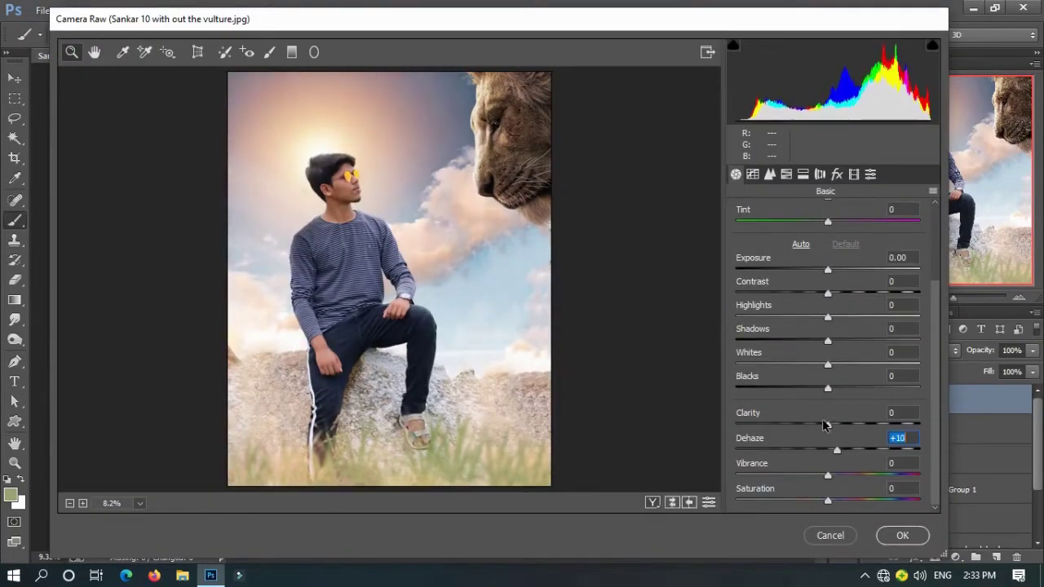
pyautogui.moveTo(826, 369); pyautogui.dragTo(853, 364)
pyautogui.moveTo(828, 317)
pyautogui.mouseDown()
pyautogui.moveTo(856, 325)
pyautogui.moveTo(845, 317)
pyautogui.mouseUp()
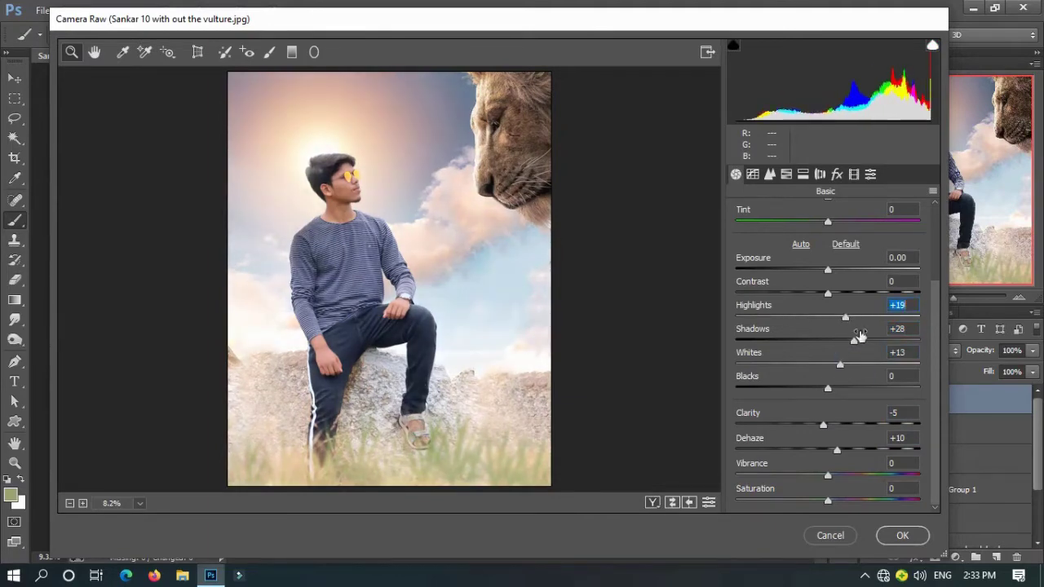
pyautogui.click(837, 450)
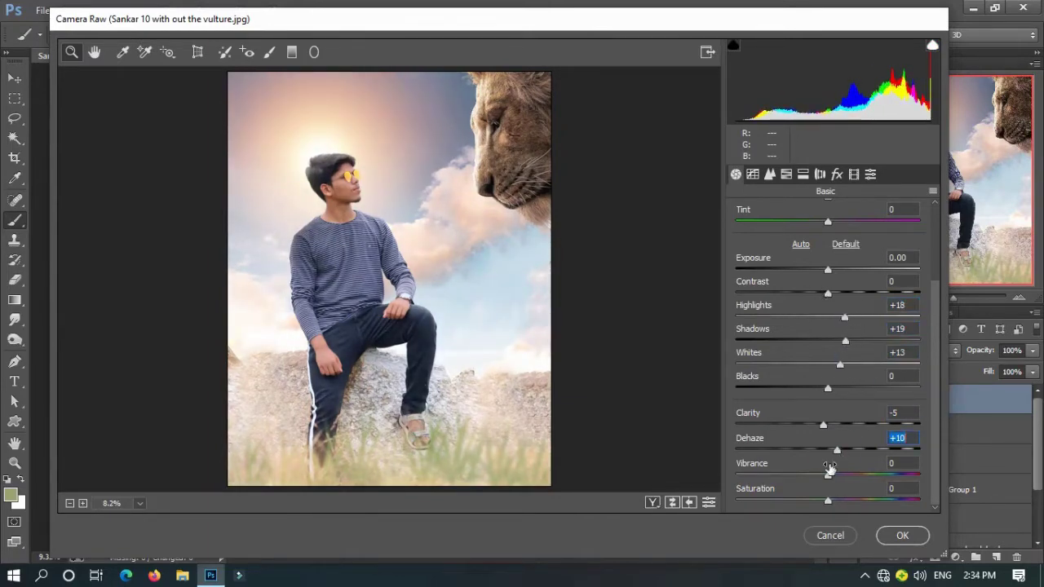
pyautogui.moveTo(828, 475); pyautogui.dragTo(877, 499)
pyautogui.scroll(3, 840, 408)
pyautogui.moveTo(827, 301); pyautogui.dragTo(819, 302)
# In HSL Saturation, boost reds, yellows, greens and blues, and trim oranges slightly
pyautogui.click(770, 173)
pyautogui.click(786, 210)
pyautogui.moveTo(832, 263); pyautogui.dragTo(845, 263)
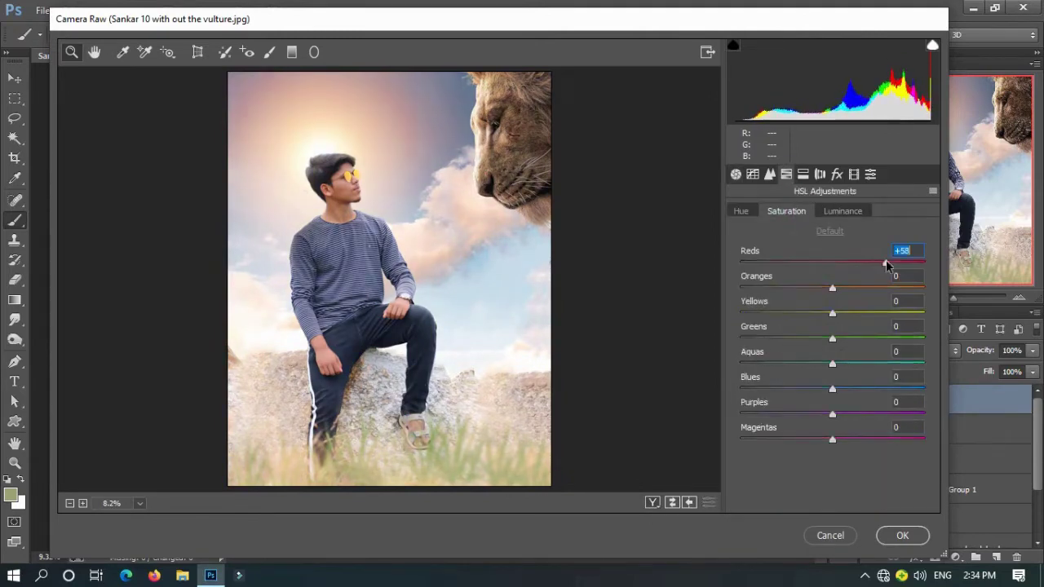
pyautogui.moveTo(822, 301); pyautogui.dragTo(824, 301)
pyautogui.moveTo(832, 313)
pyautogui.mouseDown()
pyautogui.moveTo(813, 318)
pyautogui.moveTo(924, 337)
pyautogui.mouseUp()
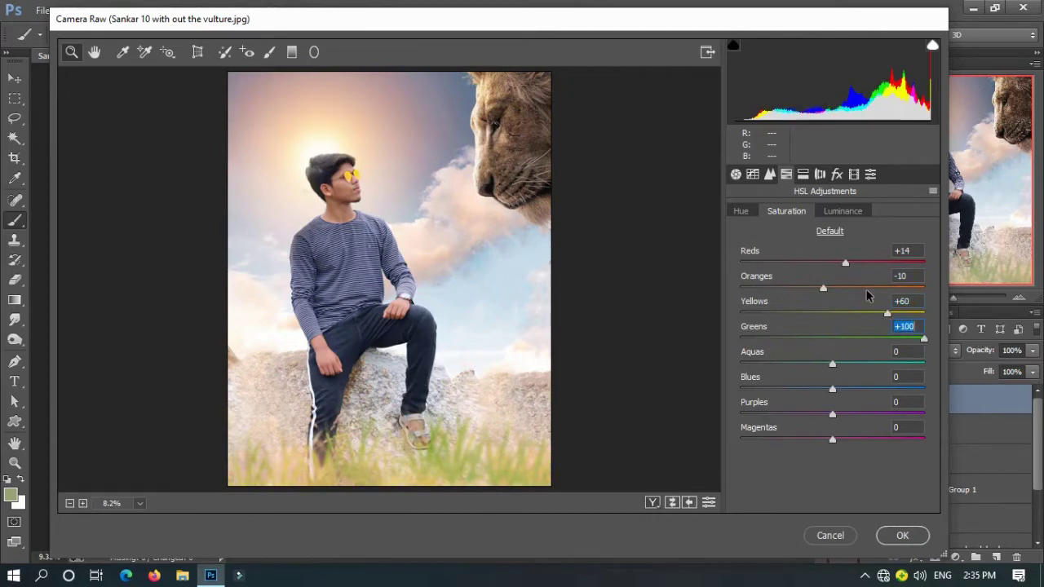
pyautogui.moveTo(832, 364); pyautogui.dragTo(959, 356)
pyautogui.doubleClick(895, 364)
pyautogui.moveTo(892, 389); pyautogui.dragTo(867, 389)
pyautogui.click(832, 415)
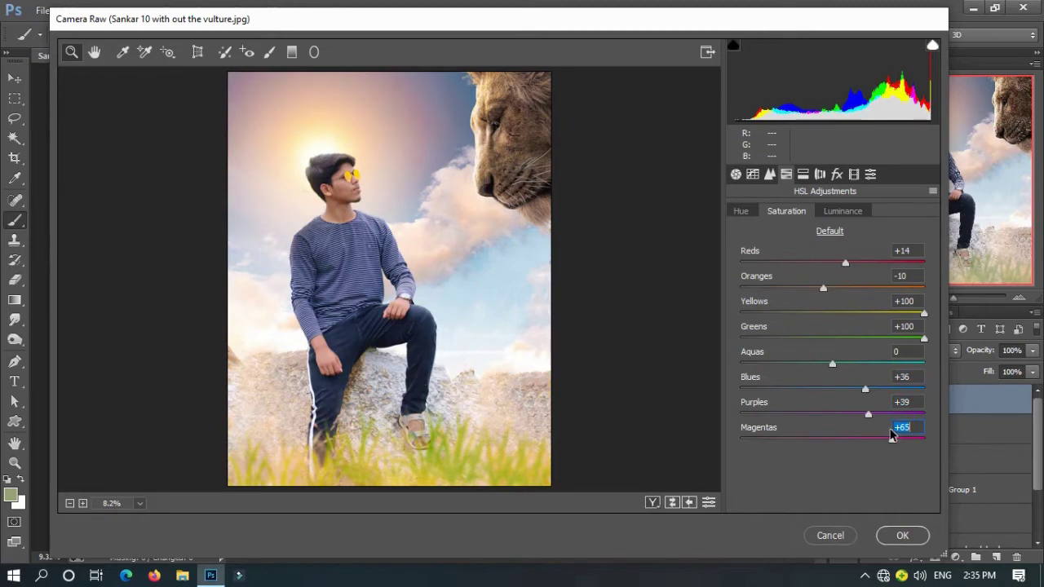
# In HSL Luminance, lift reds +22 and oranges +25, and darken greens to -83
pyautogui.click(840, 211)
pyautogui.moveTo(831, 263)
pyautogui.mouseDown()
pyautogui.moveTo(844, 262)
pyautogui.moveTo(844, 288)
pyautogui.moveTo(818, 314)
pyautogui.moveTo(756, 339)
pyautogui.mouseUp()
pyautogui.moveTo(831, 389); pyautogui.dragTo(823, 394)
pyautogui.click(832, 415)
pyautogui.click(832, 440)
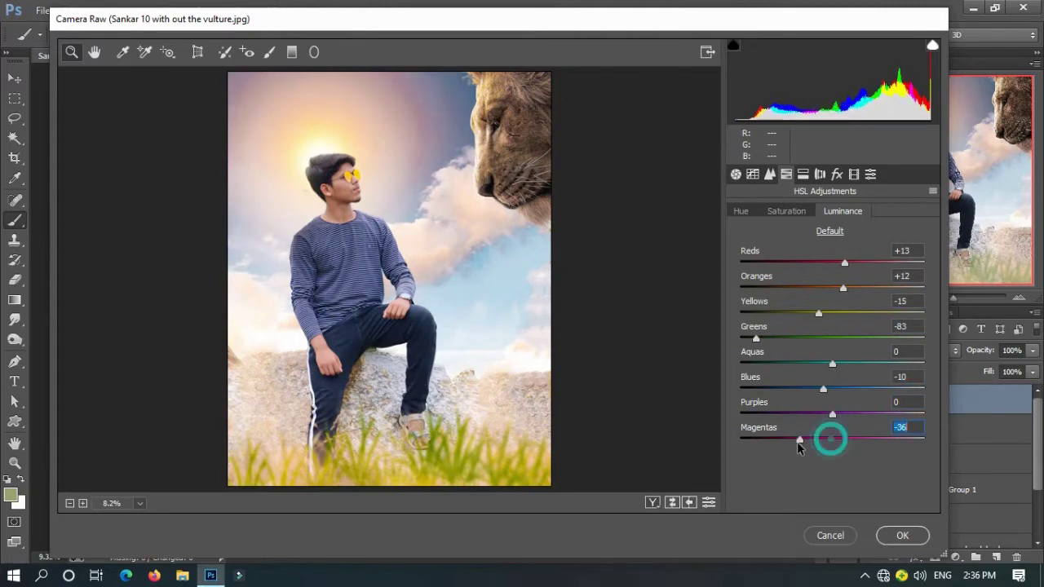
# Strengthen the sky blue, max out aqua saturation, and brighten orange and blue luminance
pyautogui.click(786, 211)
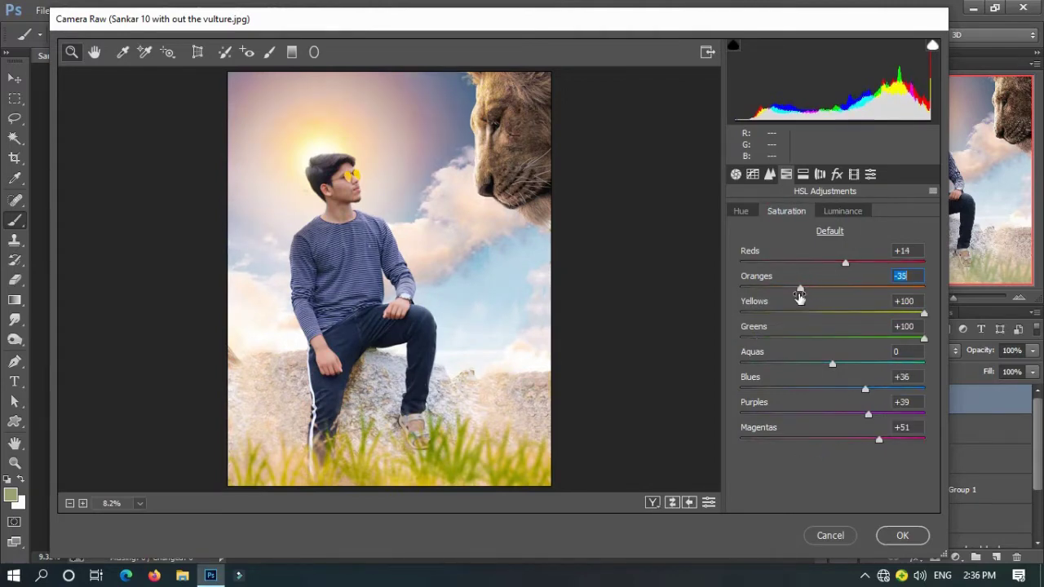
pyautogui.click(167, 52)
pyautogui.moveTo(456, 98); pyautogui.dragTo(460, 81)
pyautogui.moveTo(500, 270); pyautogui.dragTo(487, 274)
pyautogui.moveTo(829, 364); pyautogui.dragTo(1042, 336)
pyautogui.click(842, 211)
pyautogui.moveTo(816, 288); pyautogui.dragTo(855, 288)
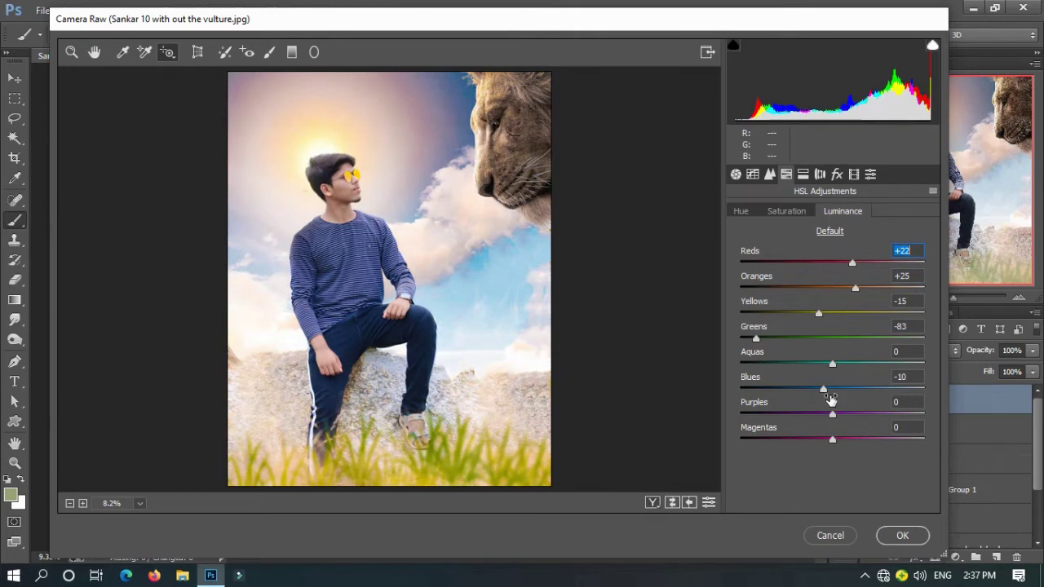
pyautogui.moveTo(830, 398); pyautogui.dragTo(834, 400)
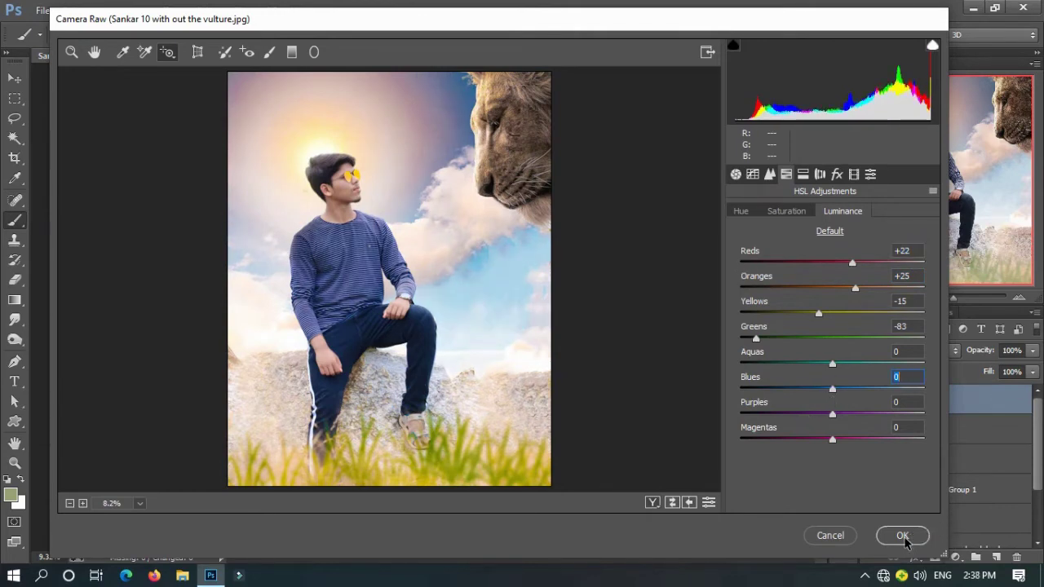
# Set sharpening Amount 12 and luminance noise reduction 10, then apply the Camera Raw grade
pyautogui.click(769, 175)
pyautogui.moveTo(746, 237); pyautogui.dragTo(751, 237)
pyautogui.moveTo(782, 288); pyautogui.dragTo(754, 288)
pyautogui.moveTo(737, 364); pyautogui.dragTo(753, 364)
pyautogui.moveTo(827, 389); pyautogui.dragTo(882, 390)
pyautogui.moveTo(764, 365)
pyautogui.mouseDown()
pyautogui.moveTo(620, 380)
pyautogui.moveTo(757, 375)
pyautogui.mouseUp()
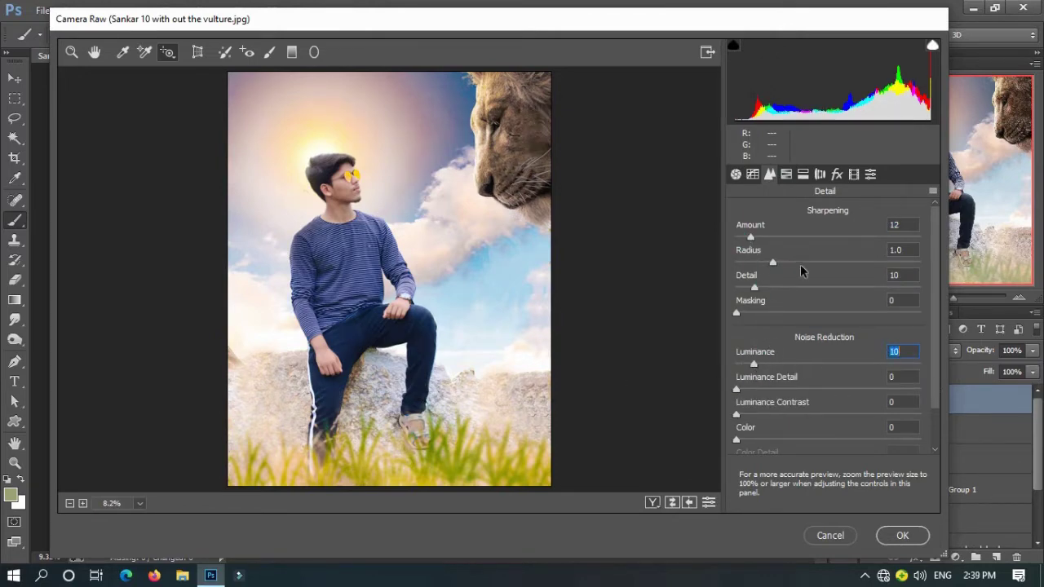
pyautogui.click(887, 533)
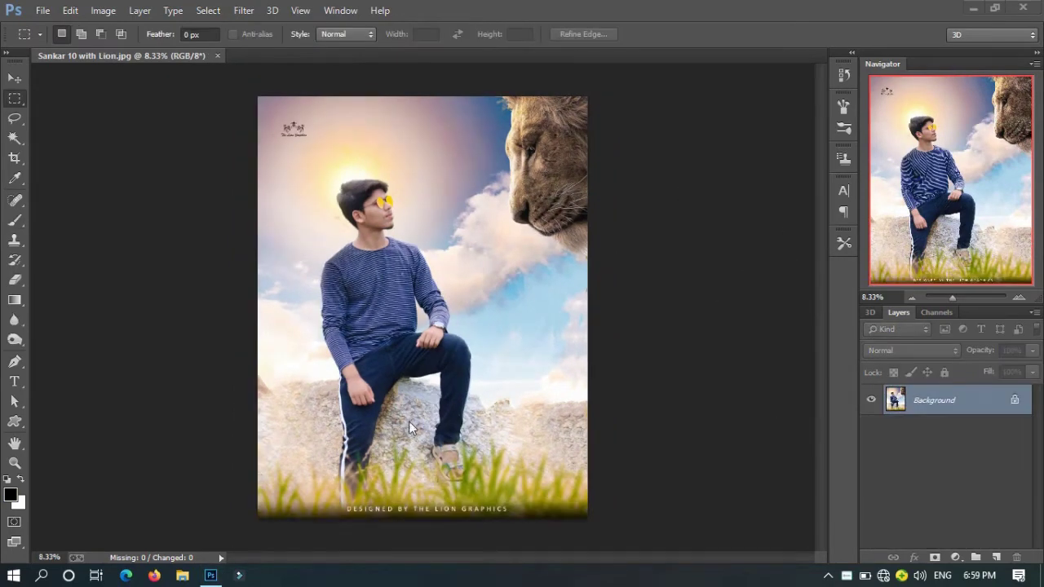
# Try a first Camera Raw pass brightening oranges and darkening reds, then exit it
pyautogui.click(243, 10)
pyautogui.click(293, 97)
pyautogui.click(786, 174)
pyautogui.click(842, 211)
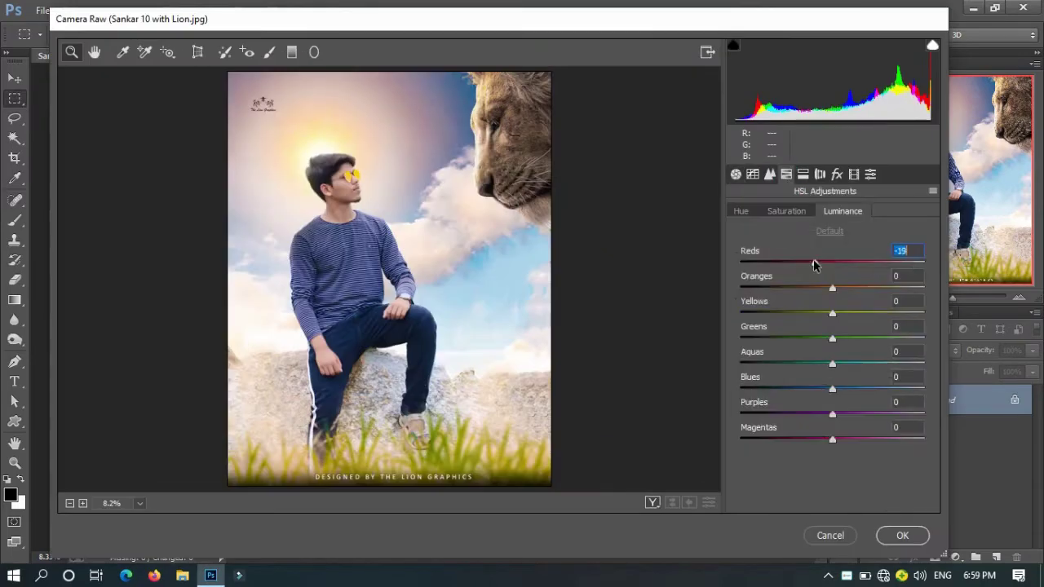
pyautogui.moveTo(832, 287)
pyautogui.mouseDown()
pyautogui.moveTo(873, 288)
pyautogui.moveTo(803, 262)
pyautogui.mouseUp()
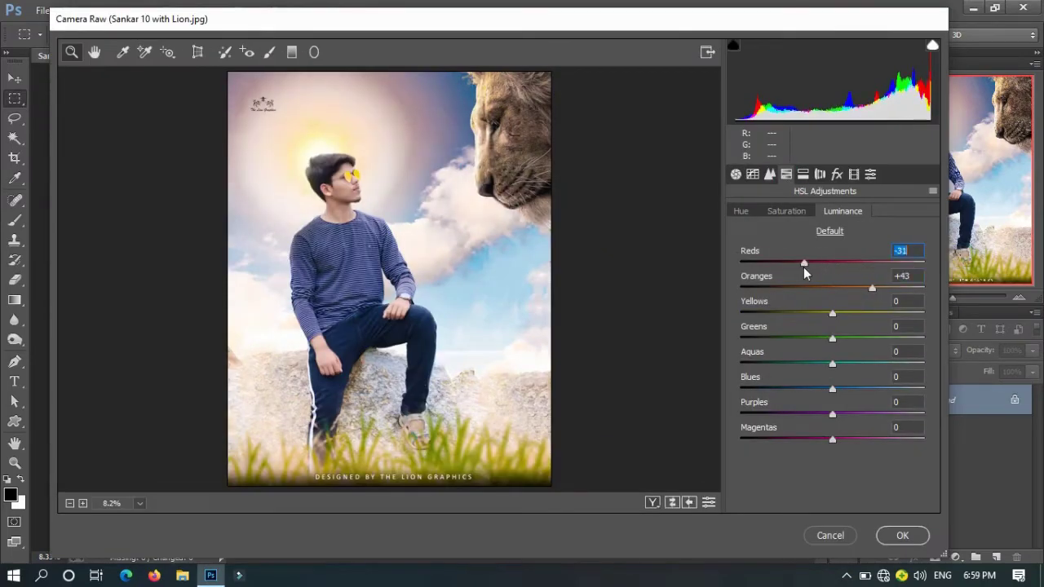
pyautogui.moveTo(832, 313)
pyautogui.mouseDown()
pyautogui.moveTo(905, 313)
pyautogui.moveTo(831, 313)
pyautogui.mouseUp()
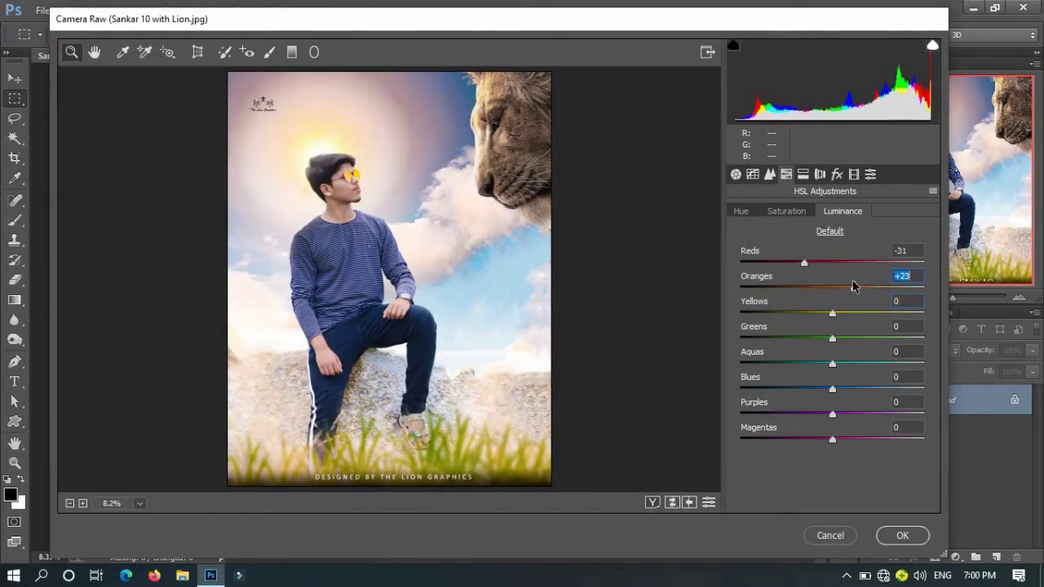
pyautogui.press('Return')
# Duplicate the Background and, in Camera Raw on the copy, reset highlights and lift shadows +15
pyautogui.hotkey('ctrl', 'j')
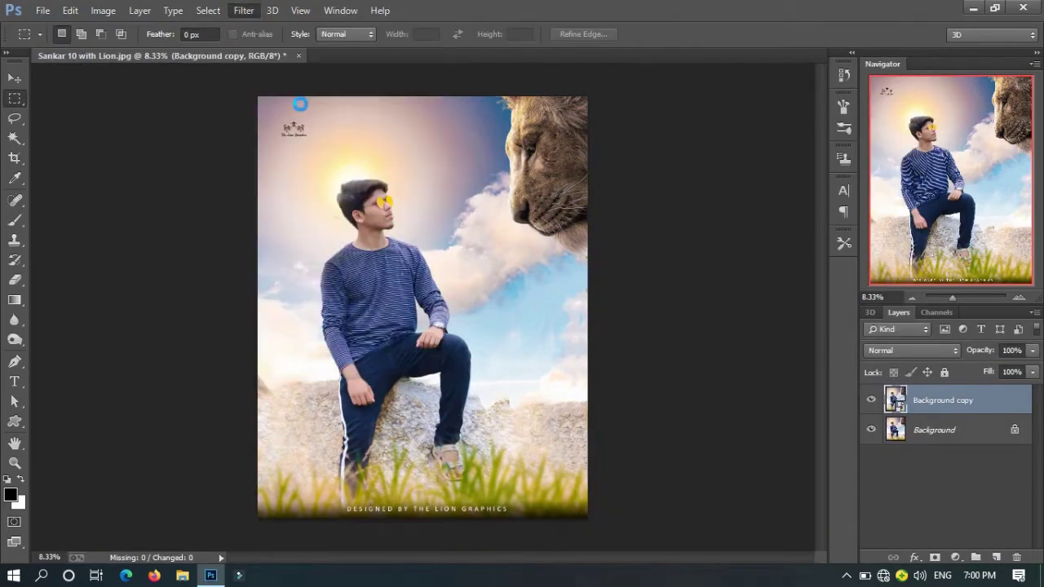
pyautogui.hotkey('ctrl', 'shift', 'a')
pyautogui.scroll(-2, 907, 383)
pyautogui.moveTo(828, 338); pyautogui.dragTo(846, 339)
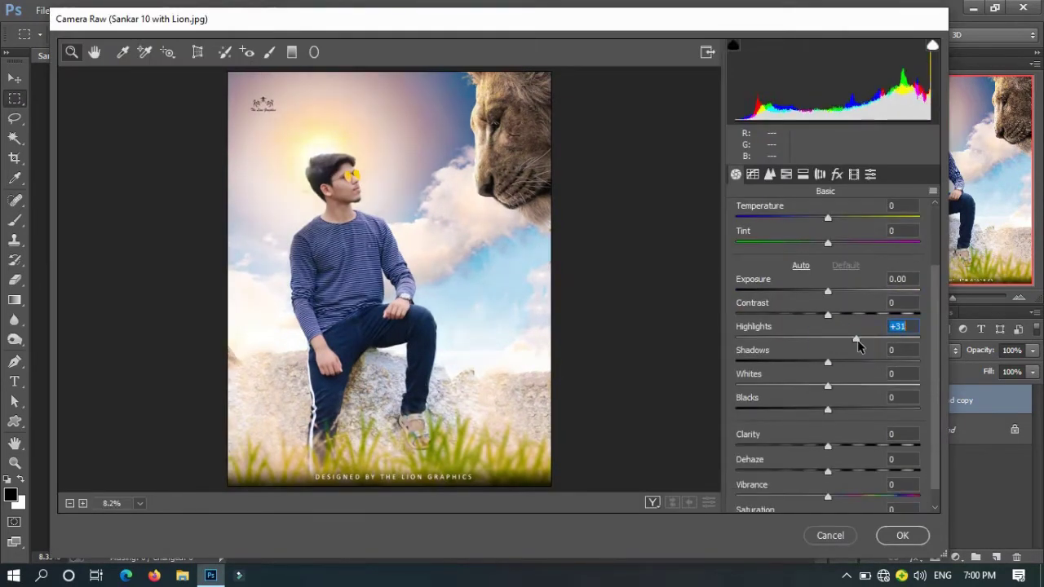
pyautogui.doubleClick(846, 339)
pyautogui.moveTo(827, 362); pyautogui.dragTo(841, 368)
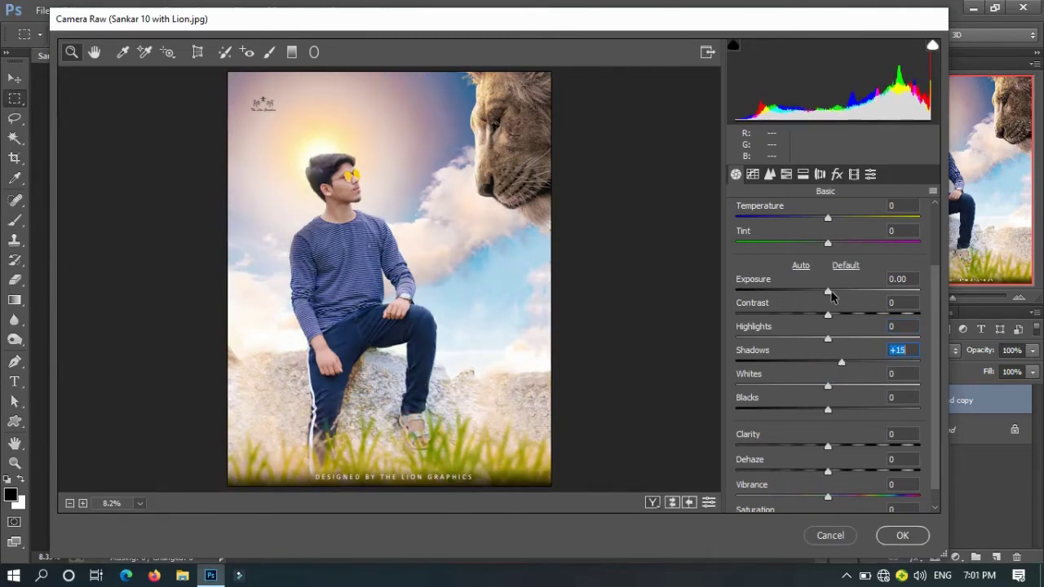
# Lighten reds slightly, brighten oranges, raise yellow luminance to +43, and apply the filter
pyautogui.moveTo(806, 261); pyautogui.dragTo(820, 262)
pyautogui.moveTo(832, 287)
pyautogui.mouseDown()
pyautogui.moveTo(853, 289)
pyautogui.moveTo(865, 314)
pyautogui.mouseUp()
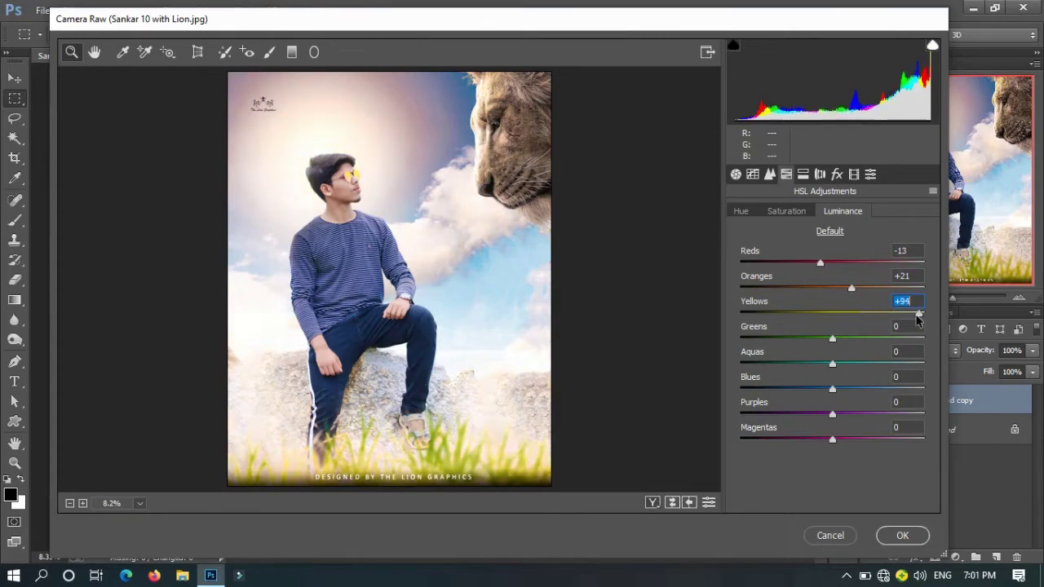
pyautogui.moveTo(870, 338); pyautogui.dragTo(856, 343)
pyautogui.click(902, 535)
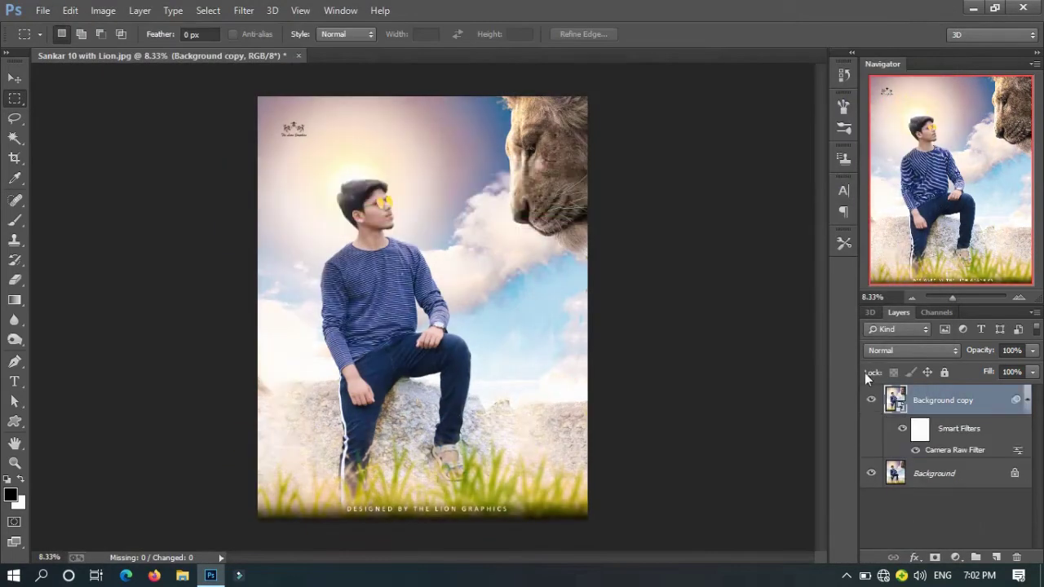
# Paint the smart filter's mask to keep the filter off the lion's face
pyautogui.click(919, 429)
pyautogui.click(14, 221)
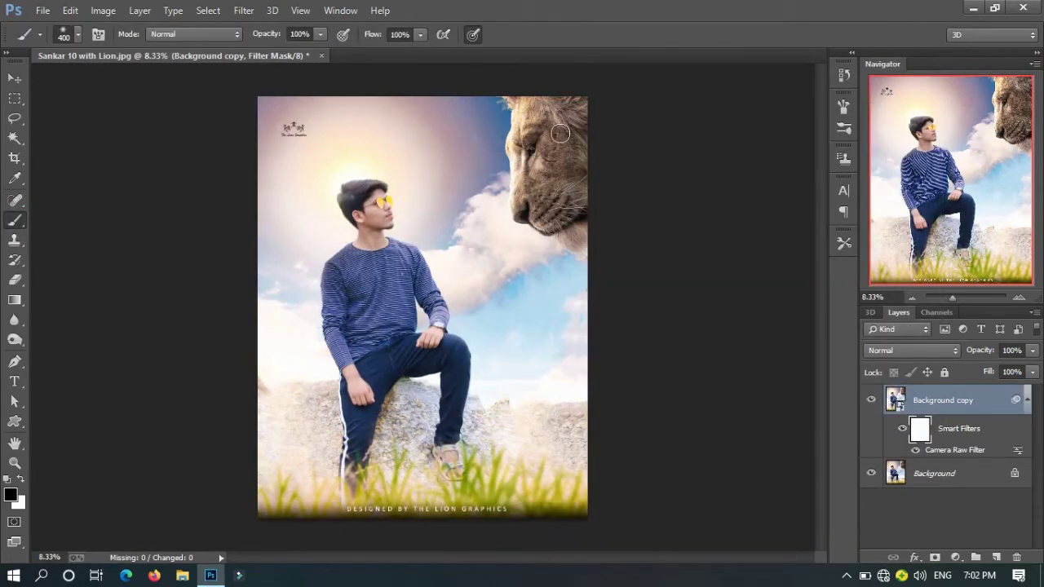
pyautogui.moveTo(614, 228); pyautogui.dragTo(592, 158)
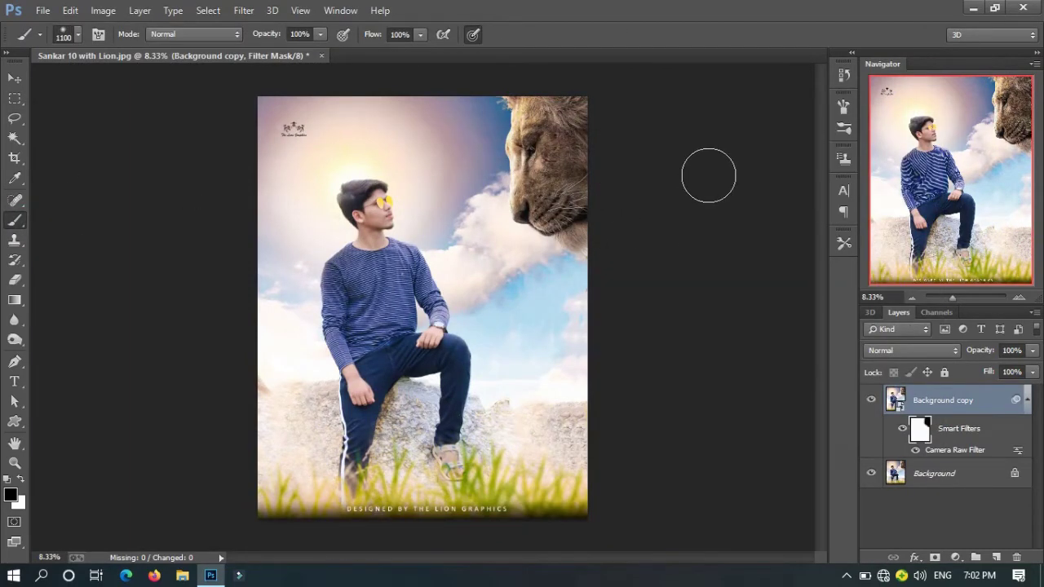
# Duplicate and rasterize the filtered layer, compare it on and off, then delete Background copy
pyautogui.moveTo(975, 412); pyautogui.dragTo(996, 557)
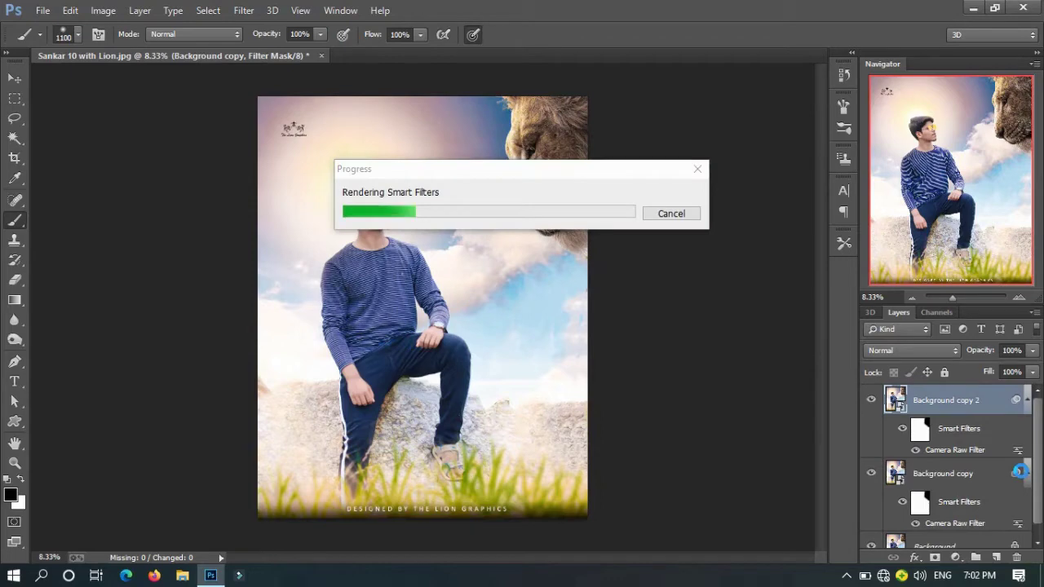
pyautogui.rightClick(946, 399)
pyautogui.click(734, 270)
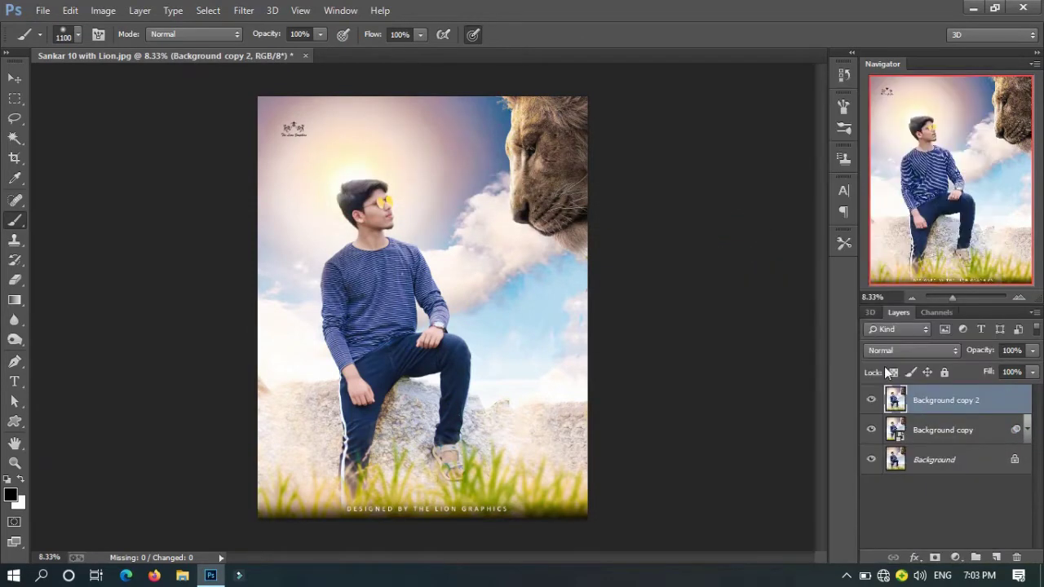
pyautogui.click(872, 399)
pyautogui.click(872, 399)
pyautogui.click(871, 399)
pyautogui.click(872, 399)
pyautogui.click(872, 399)
pyautogui.click(872, 400)
pyautogui.click(872, 400)
pyautogui.click(871, 400)
pyautogui.click(871, 399)
pyautogui.moveTo(907, 430)
pyautogui.mouseDown()
pyautogui.moveTo(1005, 531)
pyautogui.moveTo(871, 430)
pyautogui.mouseUp()
# In the reopened Camera Raw filter, darken yellows, raise orange saturation, and set blues luminance -17
pyautogui.click(1027, 430)
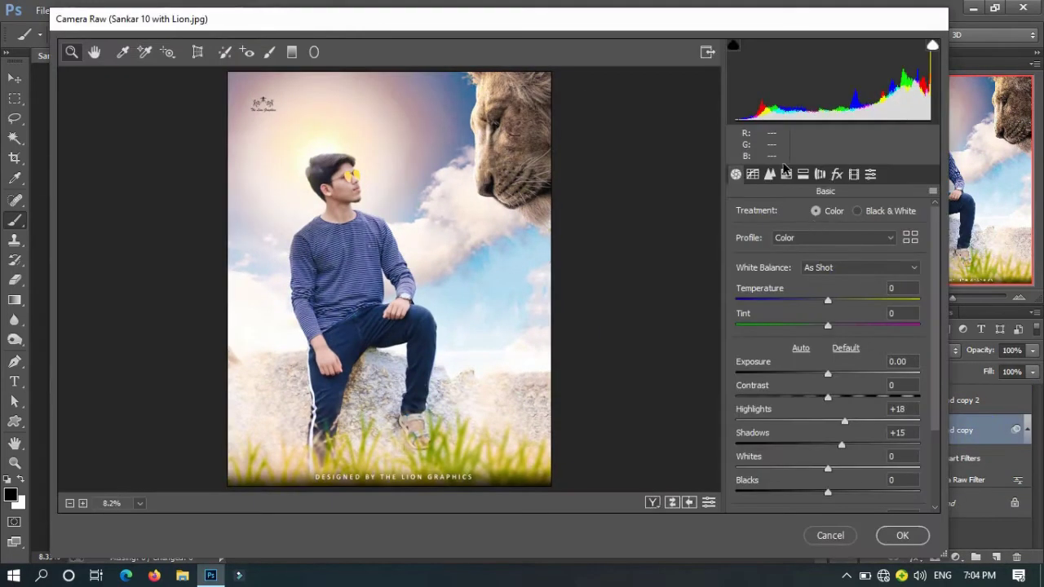
pyautogui.moveTo(831, 313); pyautogui.dragTo(864, 288)
pyautogui.click(786, 210)
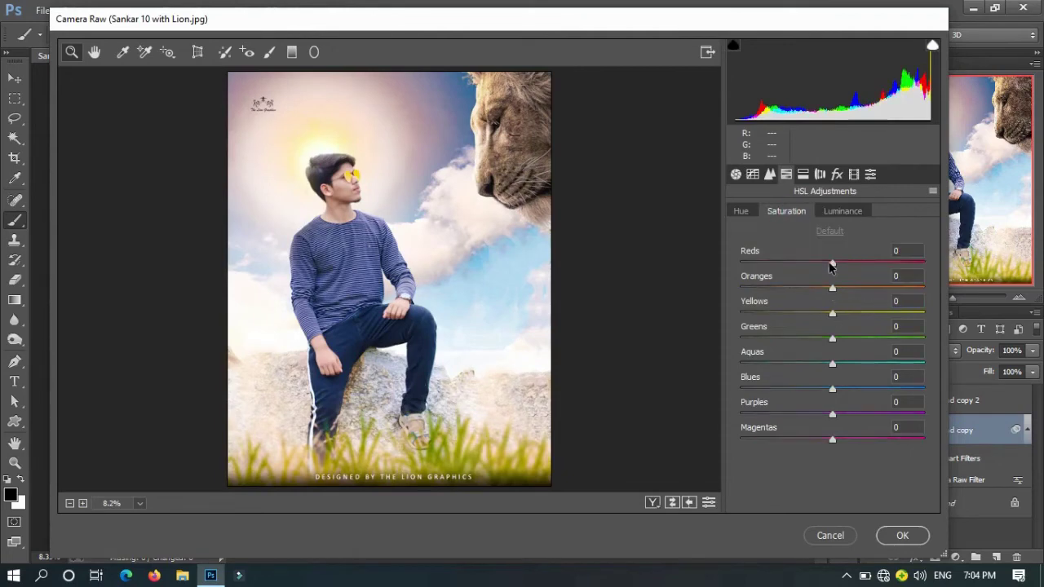
pyautogui.moveTo(832, 288); pyautogui.dragTo(886, 310)
pyautogui.click(840, 211)
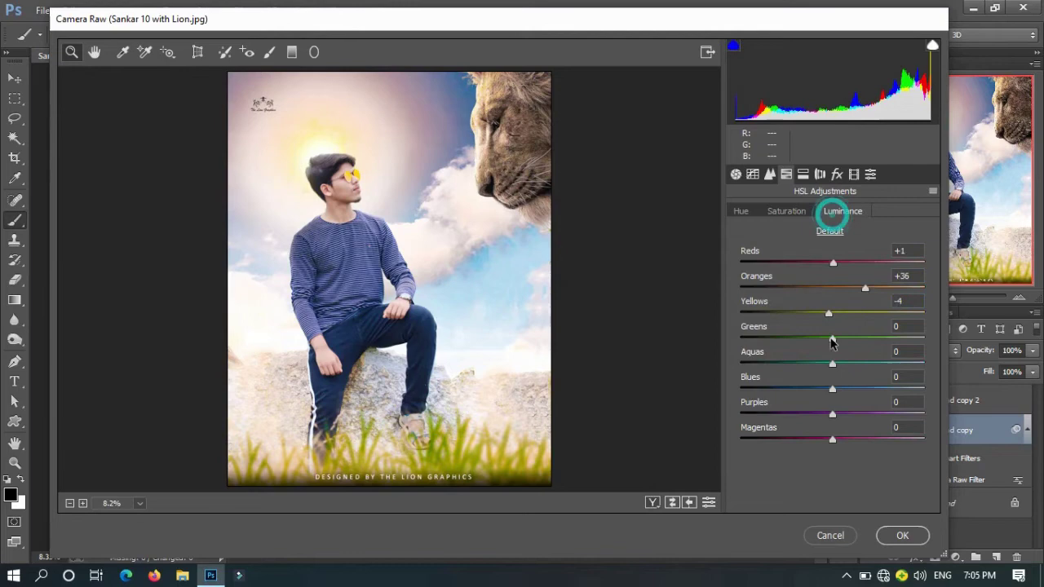
pyautogui.moveTo(831, 388)
pyautogui.mouseDown()
pyautogui.moveTo(876, 386)
pyautogui.moveTo(818, 393)
pyautogui.mouseUp()
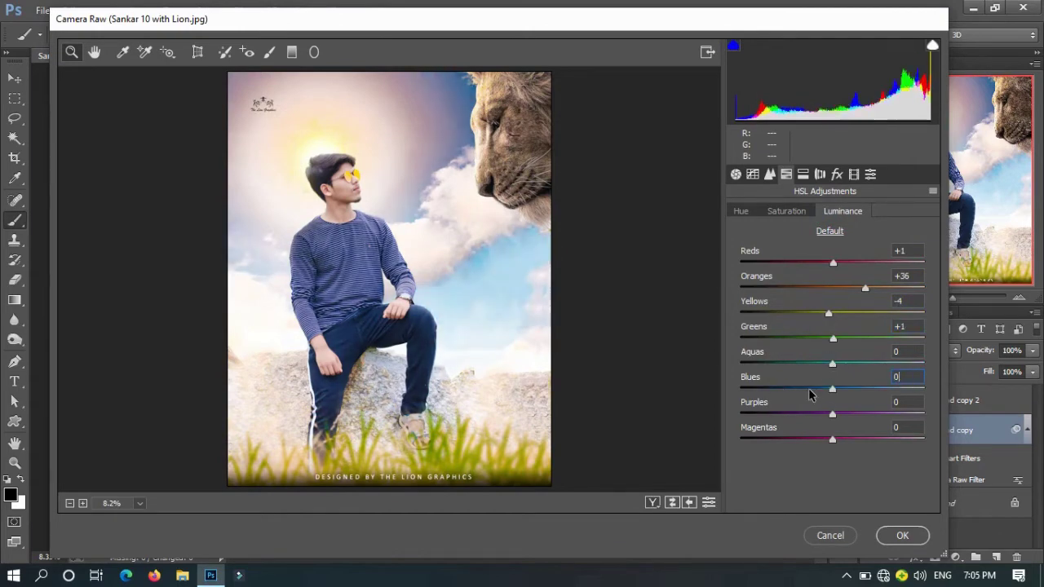
pyautogui.click(902, 535)
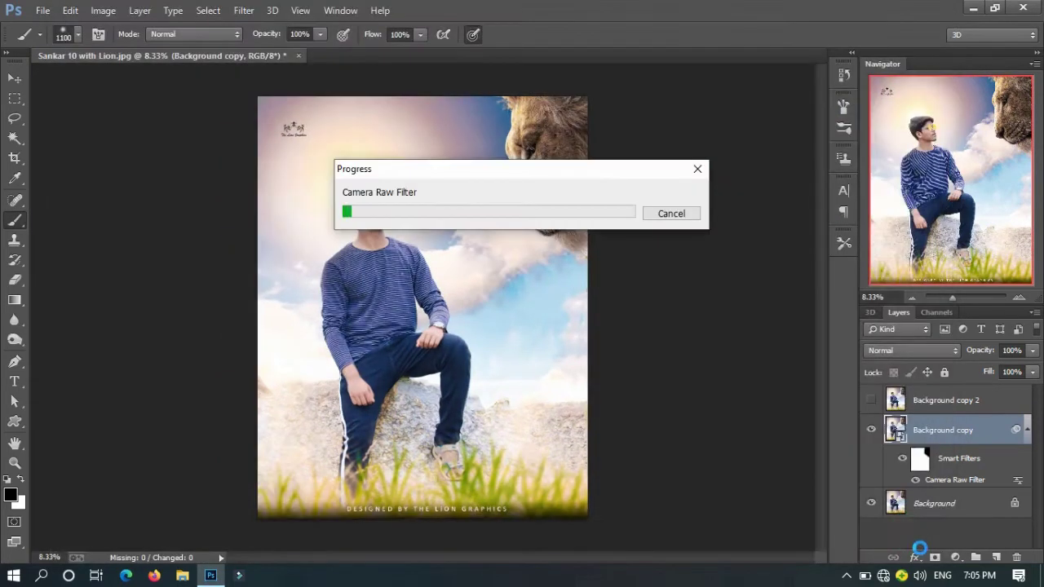
# Compare Background copy 2 on and off, then run Gaussian Blur on the layer
pyautogui.click(870, 399)
pyautogui.click(870, 399)
pyautogui.click(871, 400)
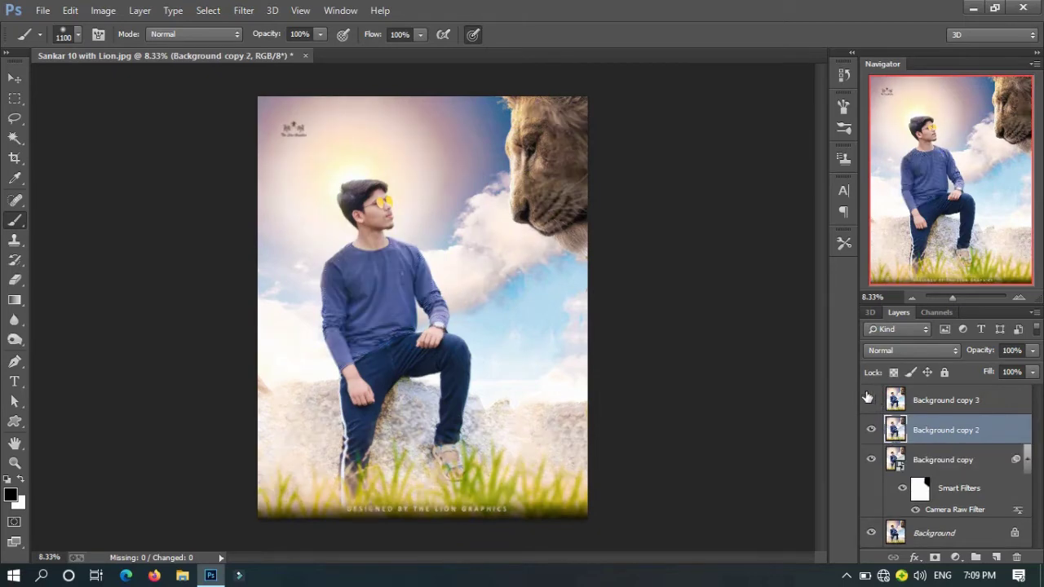
pyautogui.click(870, 400)
pyautogui.click(244, 10)
pyautogui.click(483, 300)
pyautogui.press('Escape')
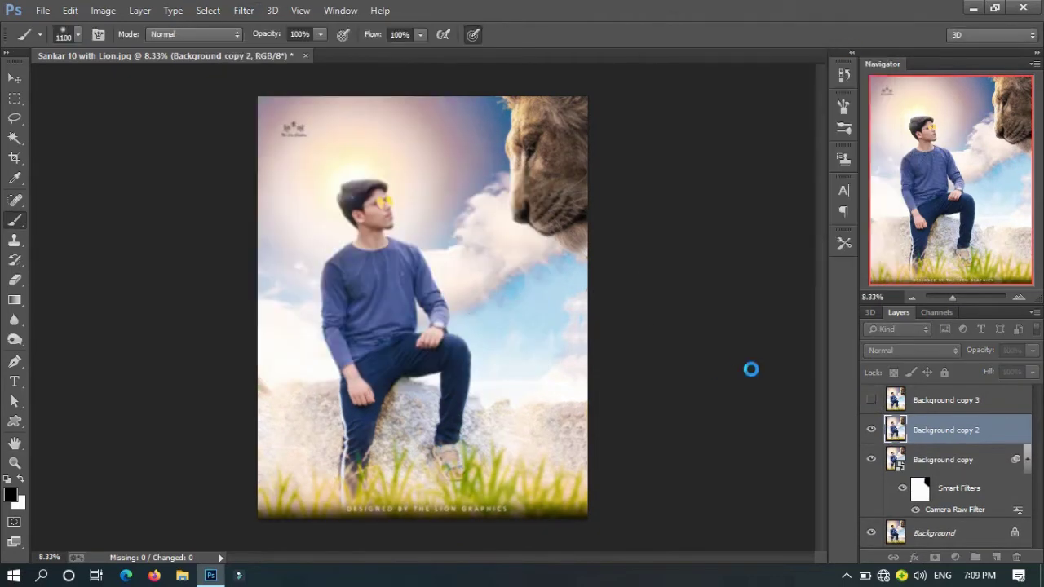
# Show Background copy 3 again and give it a white layer mask
pyautogui.click(870, 400)
pyautogui.click(946, 400)
pyautogui.click(936, 557)
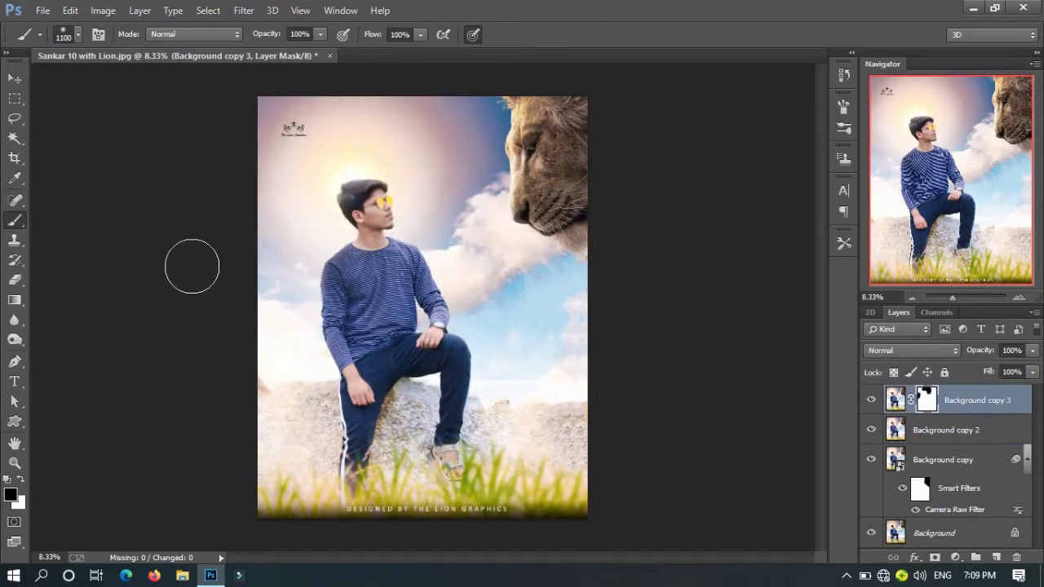
pyautogui.press('z')
pyautogui.moveTo(292, 110); pyautogui.dragTo(395, 236)
pyautogui.hotkey('ctrl', '0')
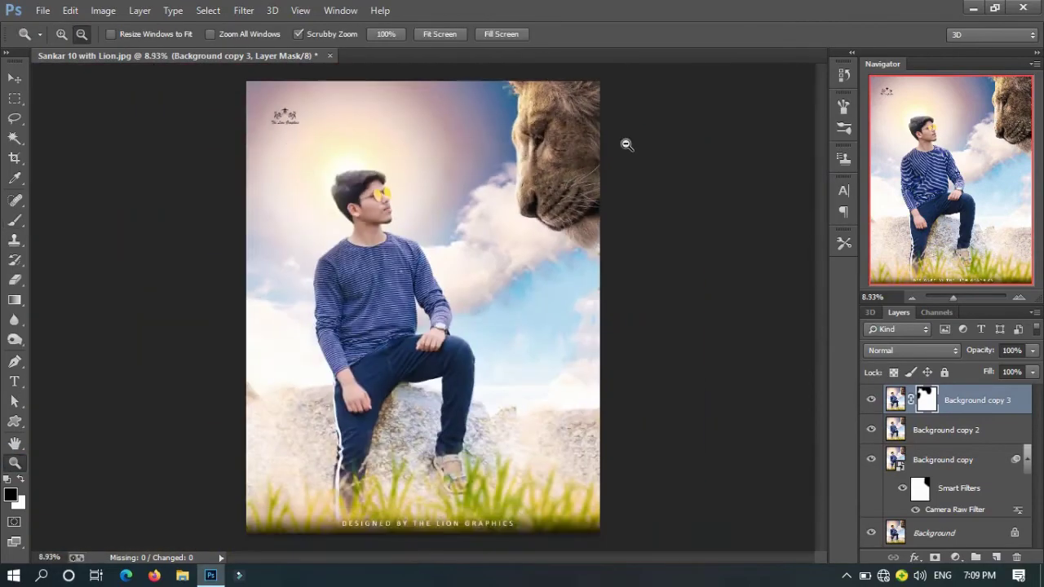
# Retouch the boy's chin and hair edges with the Blur tool and white paint
pyautogui.click(11, 323)
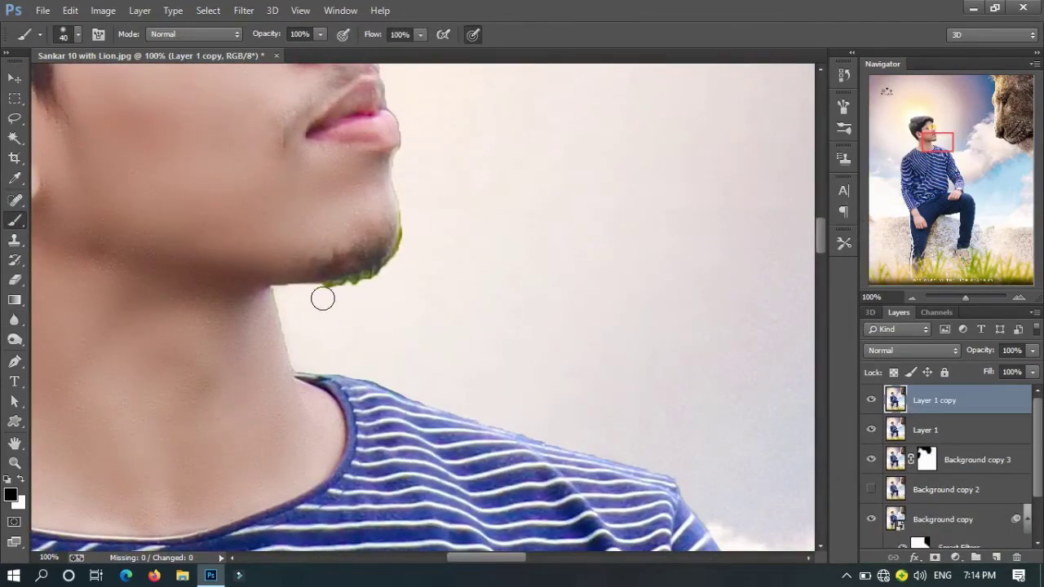
pyautogui.press('x')
pyautogui.click(324, 295)
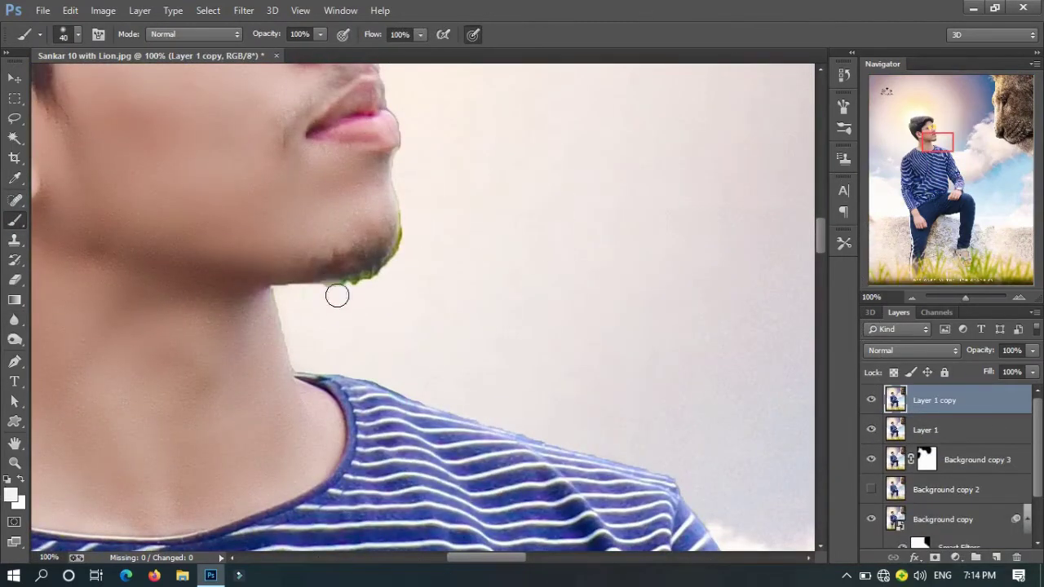
pyautogui.scroll(1, 366, 292)
pyautogui.scroll(2, 378, 425)
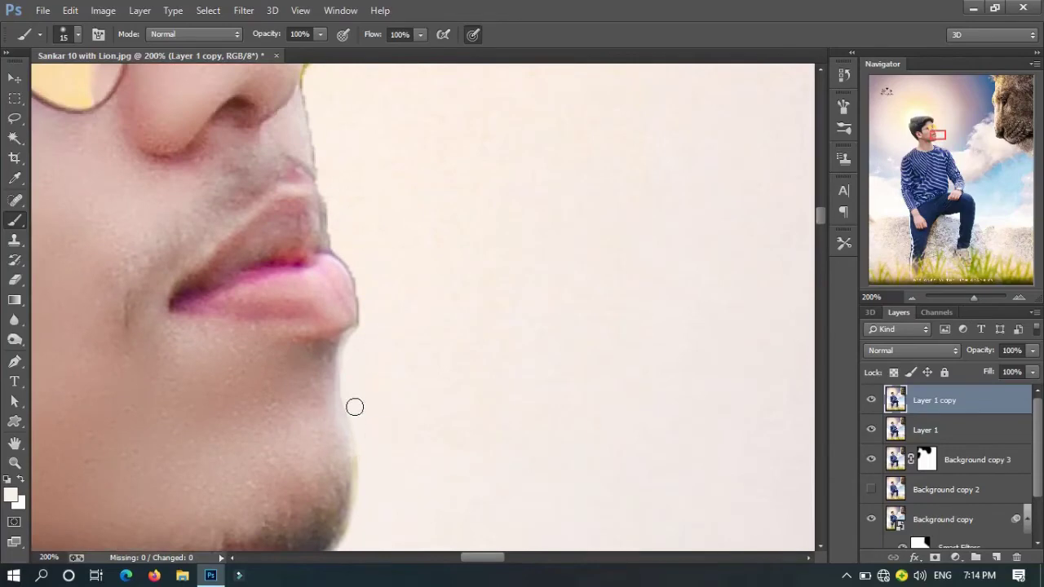
pyautogui.scroll(2, 345, 384)
pyautogui.scroll(5, 308, 394)
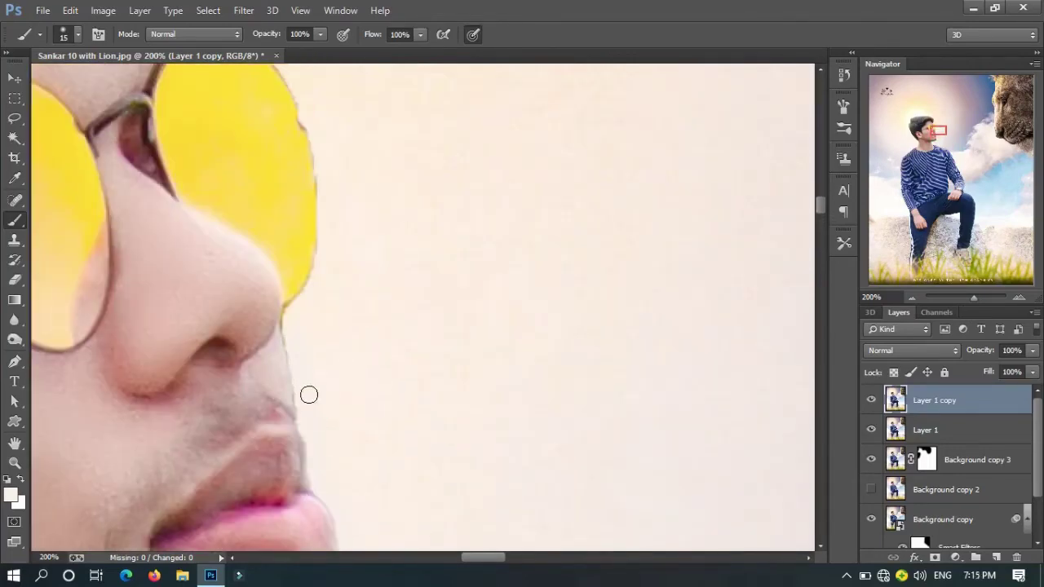
pyautogui.scroll(10, 392, 424)
pyautogui.scroll(4, 511, 433)
pyautogui.hscroll(-5, 511, 433)
pyautogui.press(']')
pyautogui.press(']')
pyautogui.press(']')
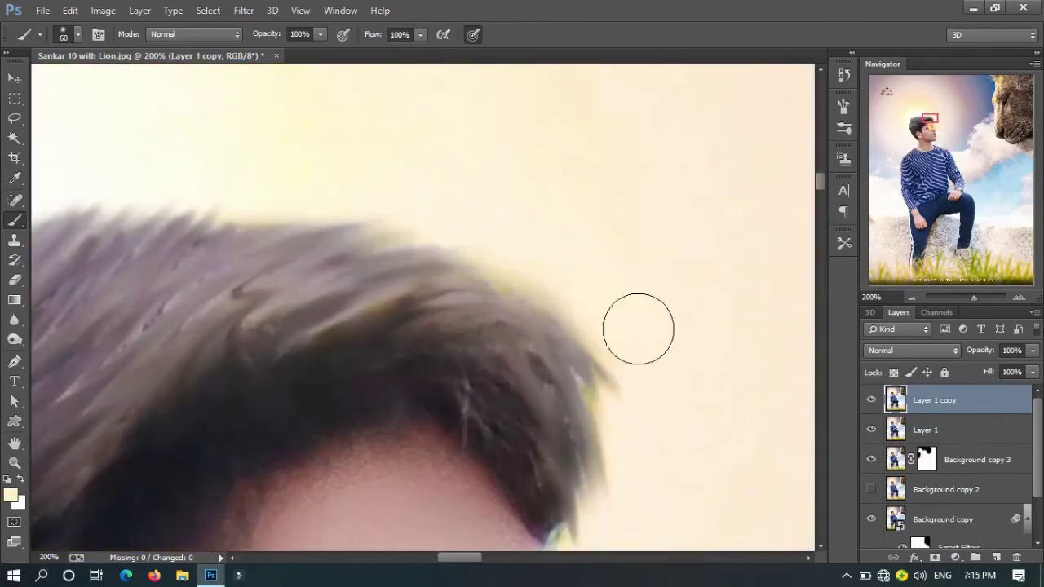
pyautogui.scroll(-8, 610, 426)
pyautogui.hscroll(-8, 536, 303)
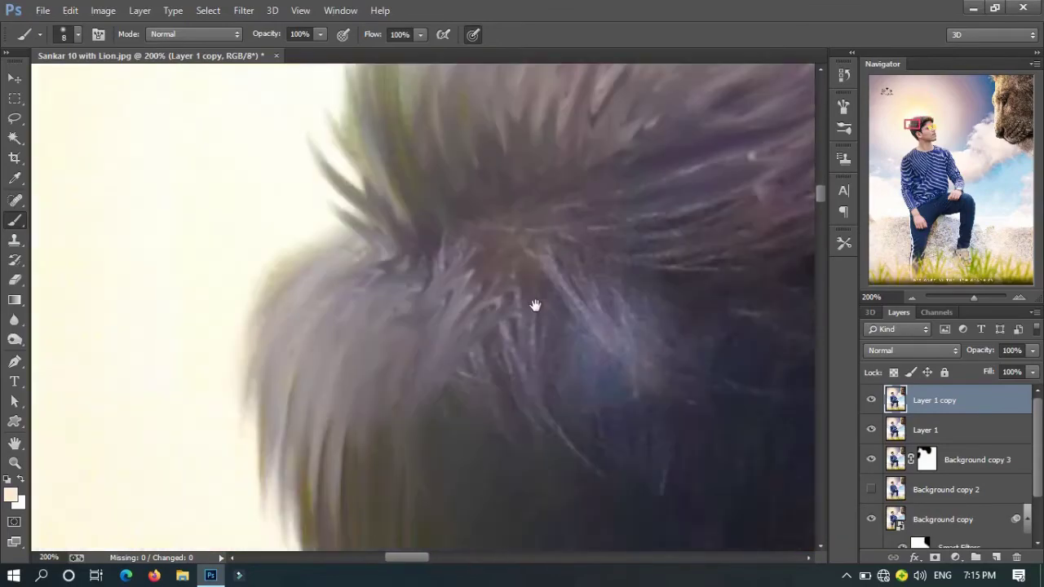
pyautogui.scroll(-10, 550, 199)
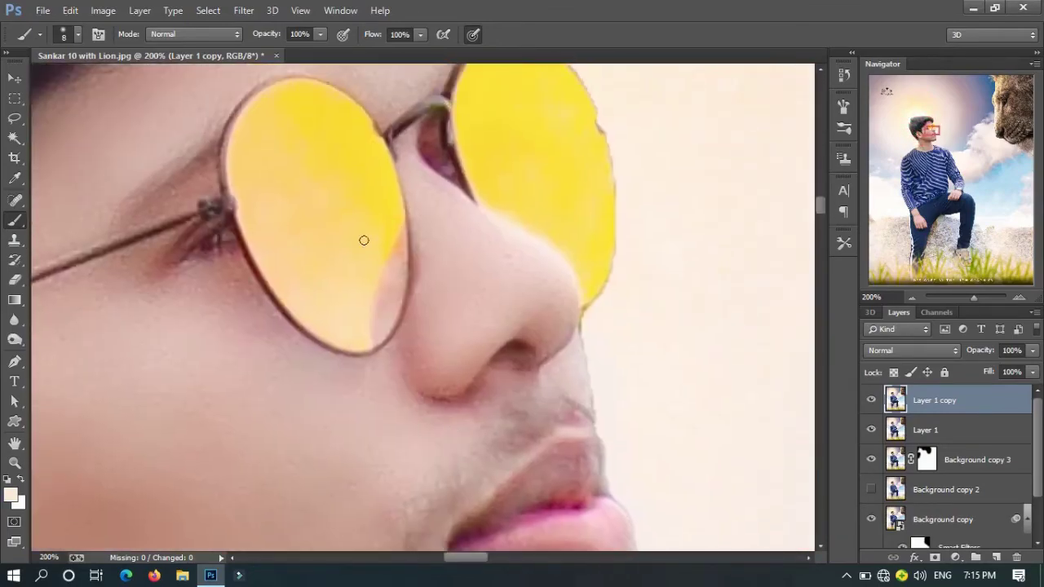
# Select the skin-coloured gap along the lens edge and patch it from the yellow lens area
pyautogui.press('j')
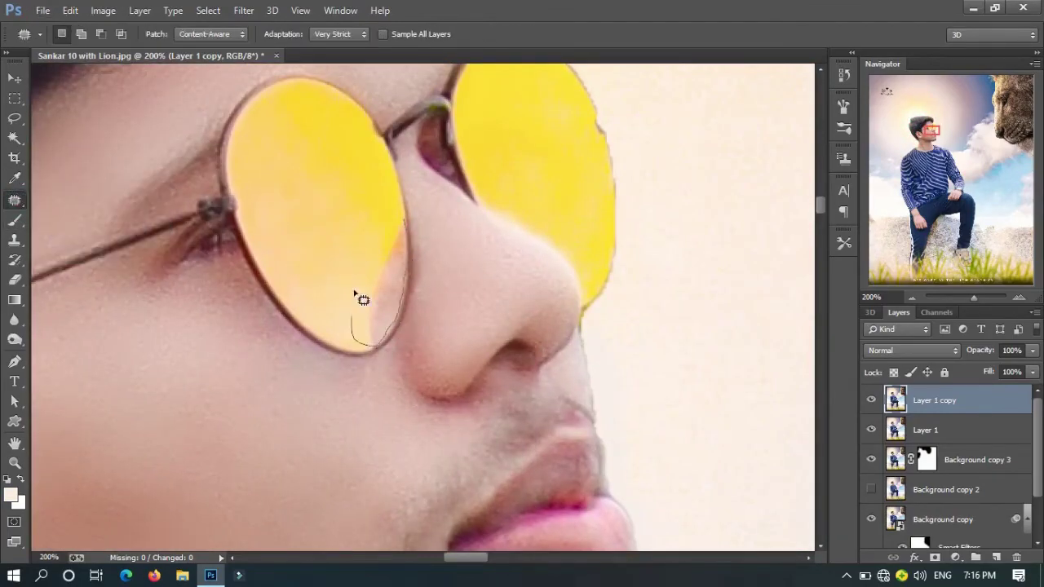
pyautogui.moveTo(408, 235); pyautogui.dragTo(356, 263)
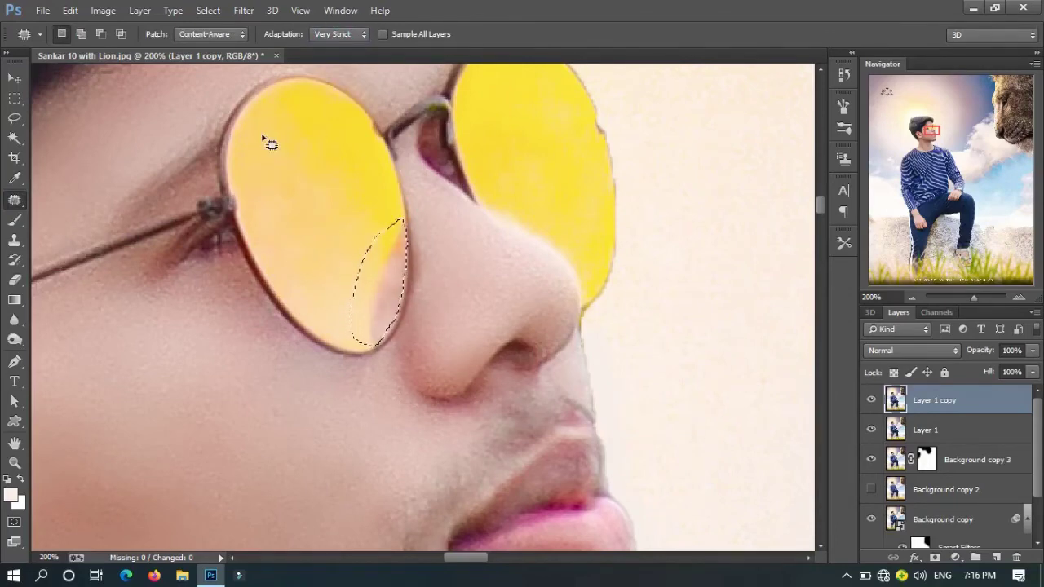
pyautogui.click(14, 361)
pyautogui.hotkey('ctrl', '+')
pyautogui.click(323, 389)
pyautogui.moveTo(387, 141); pyautogui.dragTo(354, 205)
pyautogui.hotkey('ctrl', 'Return')
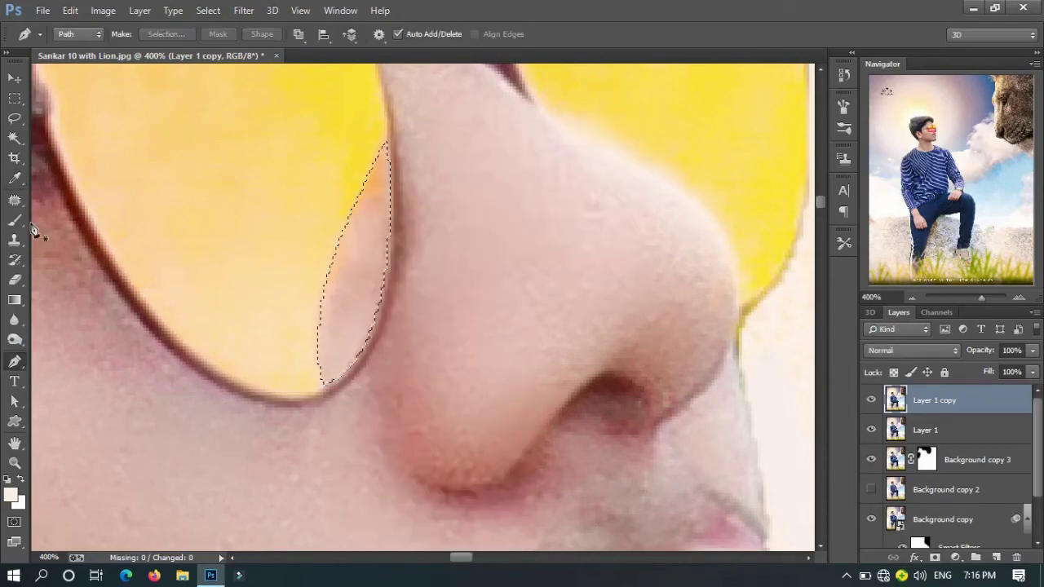
pyautogui.press('j')
pyautogui.moveTo(355, 282); pyautogui.dragTo(250, 217)
pyautogui.hotkey('ctrl', 'd')
# Paint lens yellow along the edge and blend the pinkish edge in with the Mixer Brush
pyautogui.press('b')
pyautogui.press('[')
pyautogui.press('[')
pyautogui.press('[')
pyautogui.keyDown('alt'); pyautogui.click(350, 168); pyautogui.keyUp('alt')
pyautogui.moveTo(363, 155); pyautogui.dragTo(364, 207)
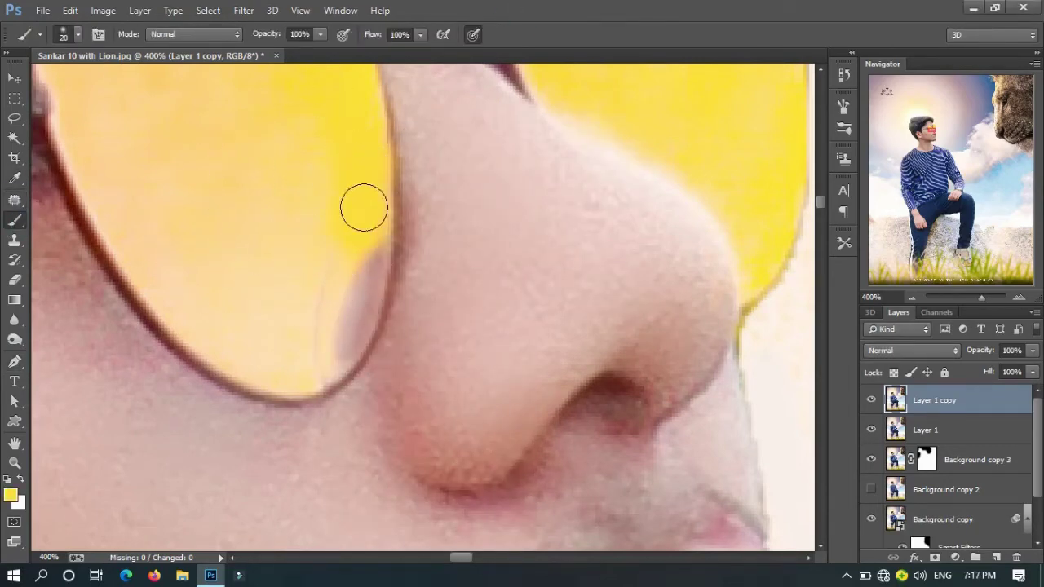
pyautogui.rightClick(15, 220)
pyautogui.click(82, 269)
pyautogui.moveTo(365, 146); pyautogui.dragTo(367, 275)
pyautogui.moveTo(327, 146); pyautogui.dragTo(249, 162)
# Fit the image on screen and toggle Layer 1 copy to compare the result
pyautogui.hotkey('ctrl', '0')
pyautogui.click(871, 400)
pyautogui.click(871, 401)
pyautogui.click(871, 401)
pyautogui.click(871, 402)
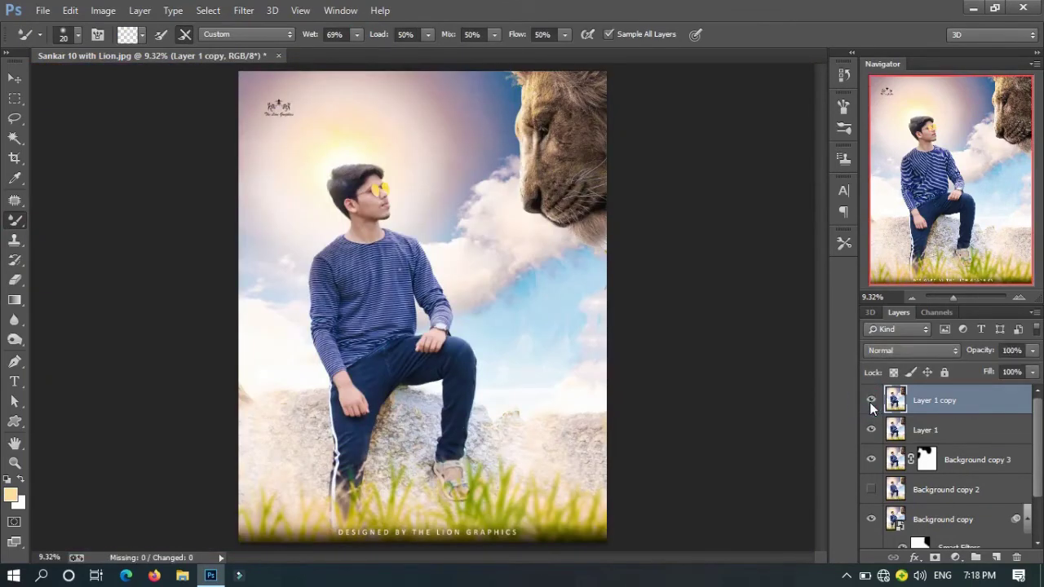
pyautogui.press(']')
pyautogui.press(']')
pyautogui.press(']')
pyautogui.press(']')
pyautogui.press(']')
pyautogui.hotkey('ctrl', '+')
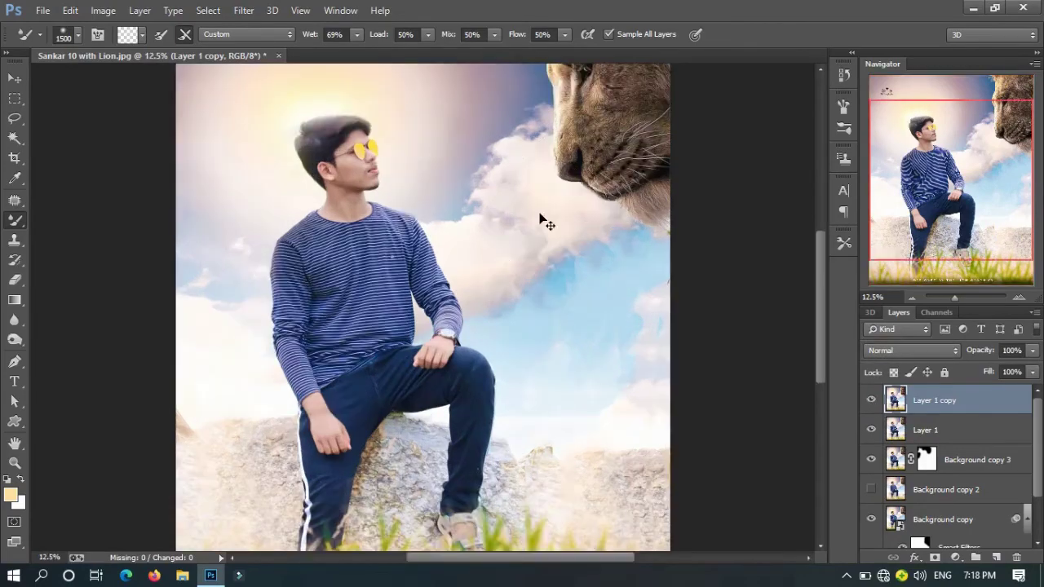
pyautogui.hotkey('ctrl', '+')
pyautogui.hotkey('ctrl', '+')
pyautogui.hotkey('ctrl', '+')
pyautogui.scroll(5, 539, 215)
pyautogui.scroll(5, 275, 250)
pyautogui.press('[')
pyautogui.press('[')
pyautogui.press('[')
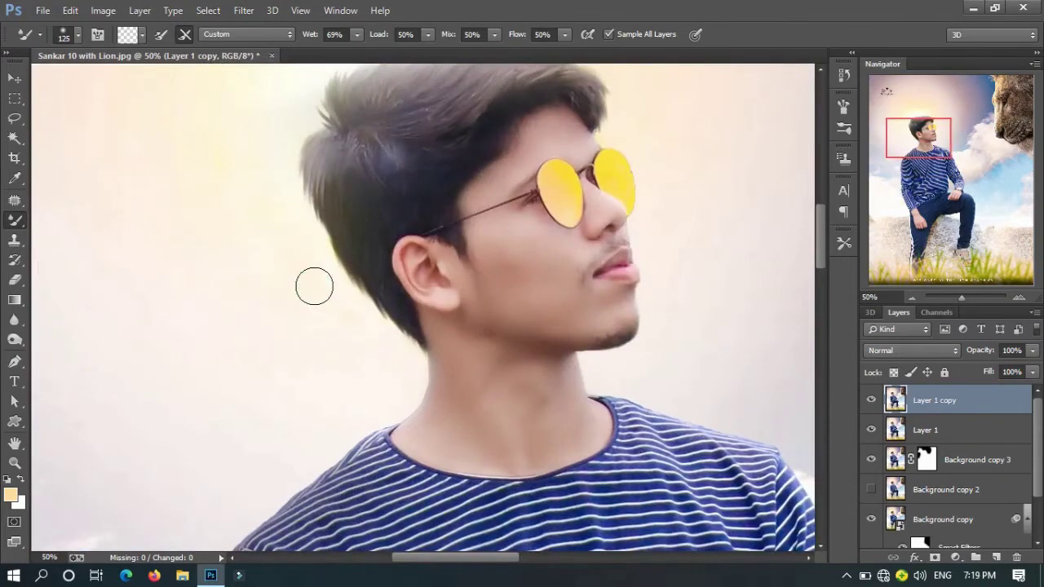
pyautogui.hotkey('ctrl', '+')
pyautogui.moveTo(384, 405); pyautogui.dragTo(296, 251)
pyautogui.scroll(-5, 316, 332)
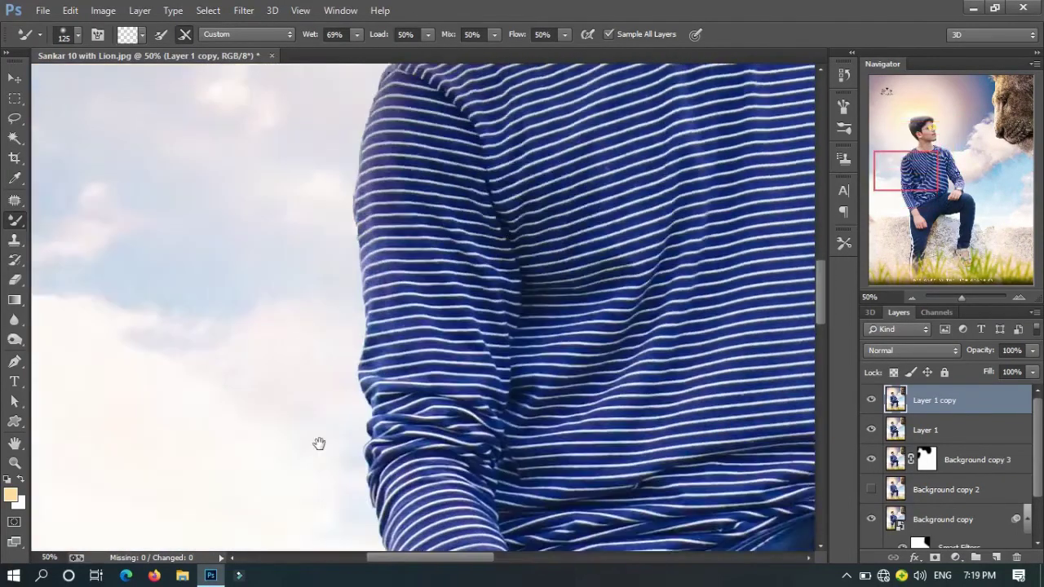
pyautogui.hotkey('ctrl', '-')
pyautogui.hotkey('ctrl', '0')
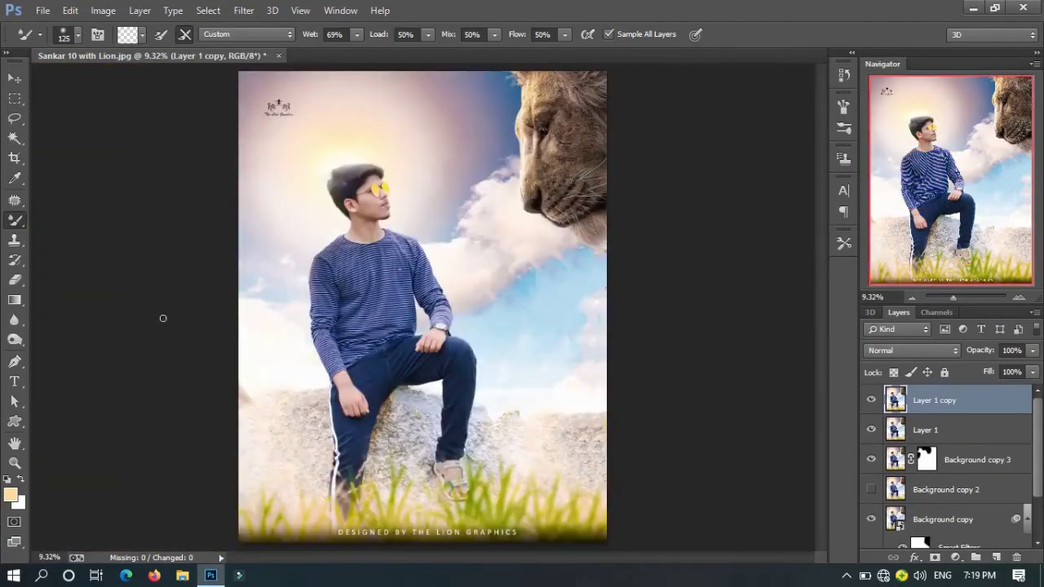